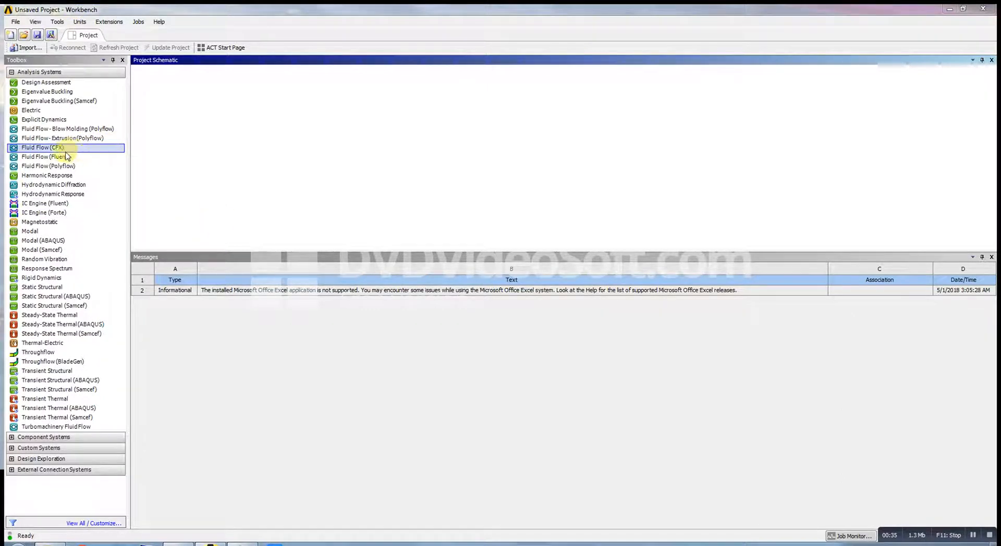
# Add a Fluid Flow (Fluent) analysis system to the project and import Bullet.SLDPRT as its geometry
pyautogui.moveTo(66, 157); pyautogui.dragTo(191, 122)
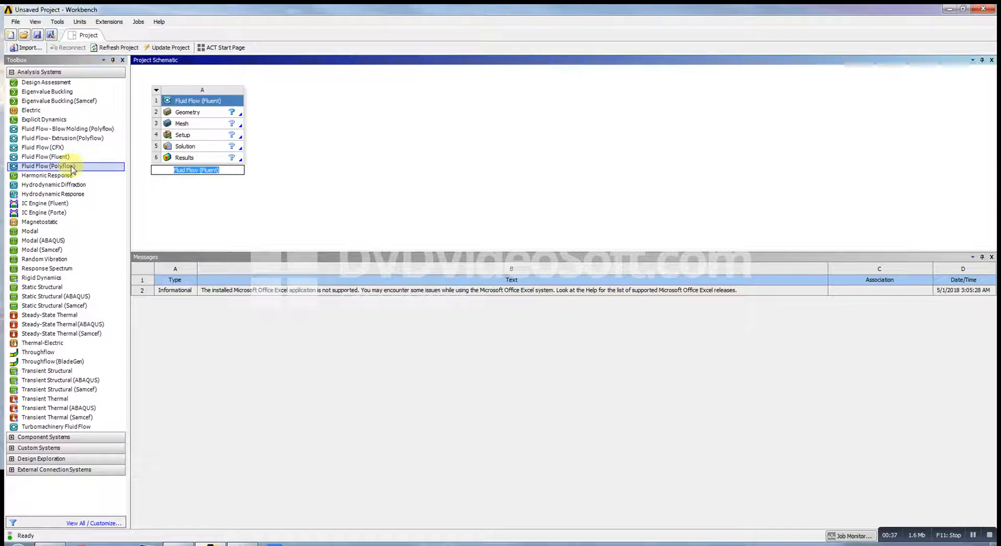
pyautogui.rightClick(205, 116)
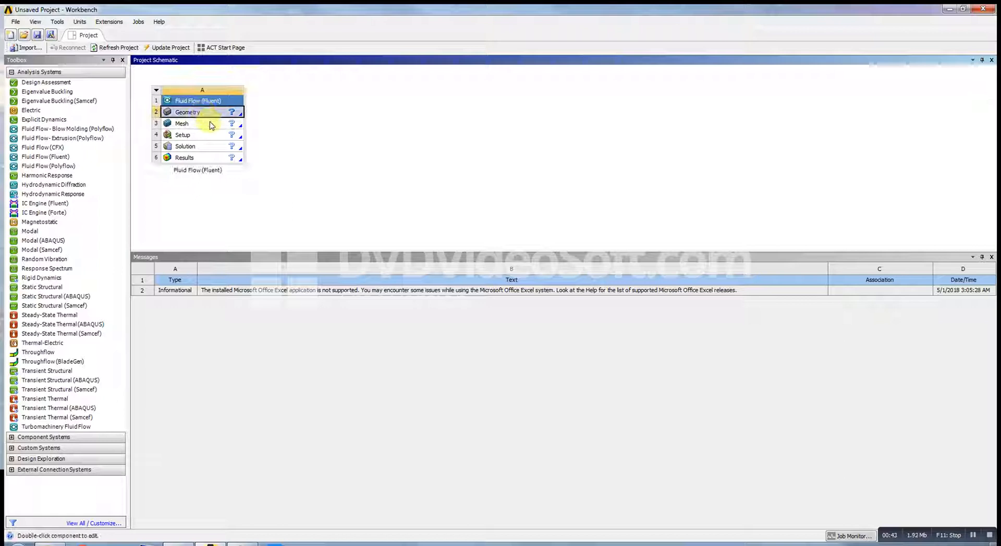
pyautogui.moveTo(245, 143)
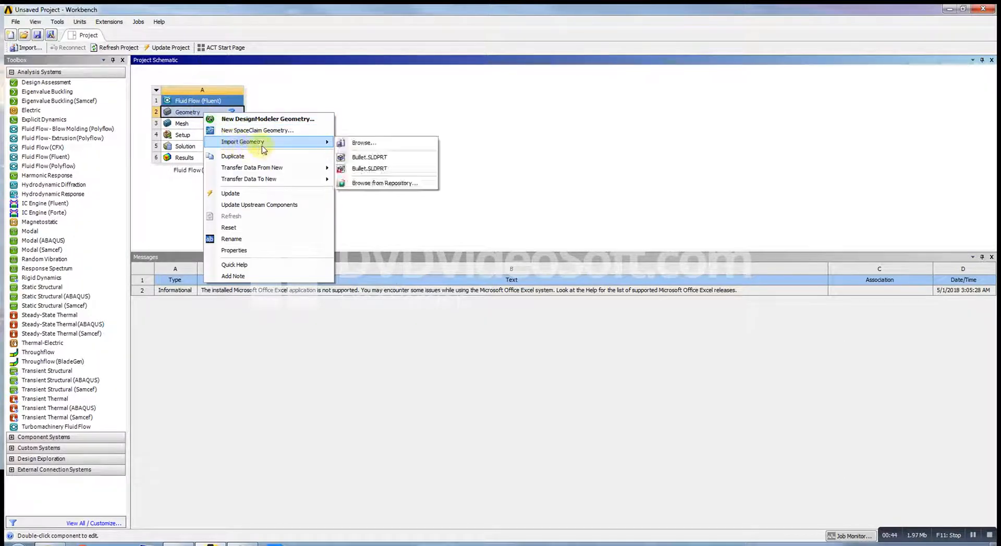
pyautogui.click(364, 144)
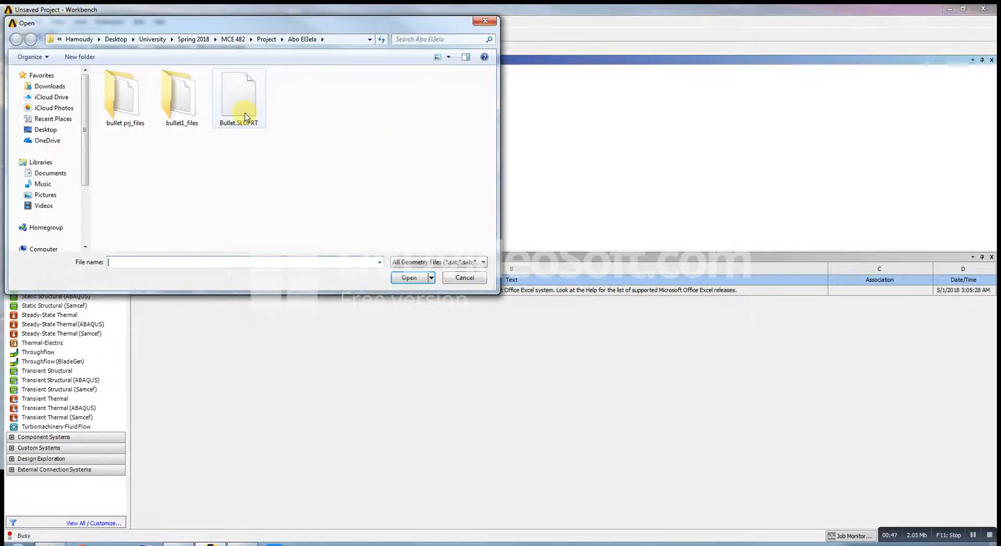
pyautogui.doubleClick(241, 104)
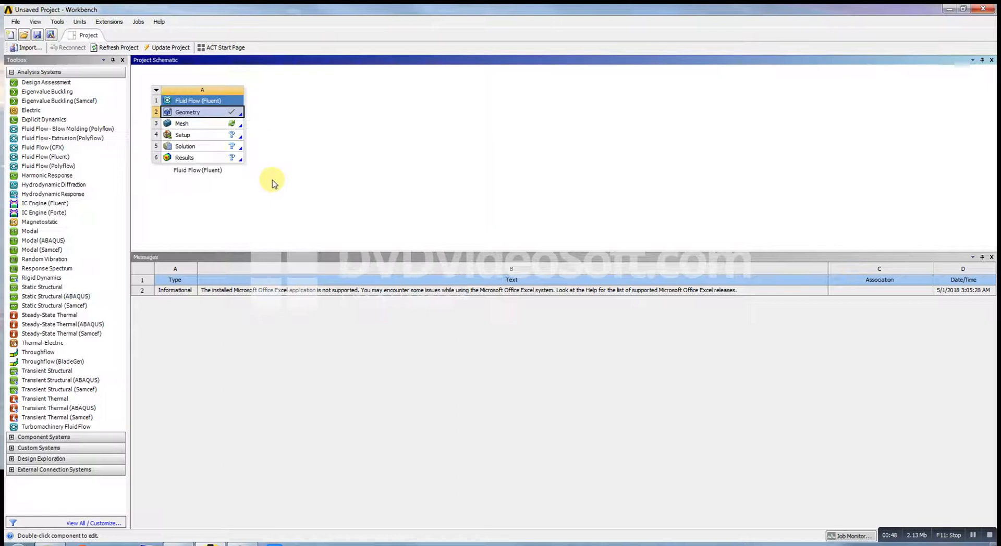
# Open the Fluent system's geometry in DesignModeler and generate the imported bullet body
pyautogui.doubleClick(208, 112)
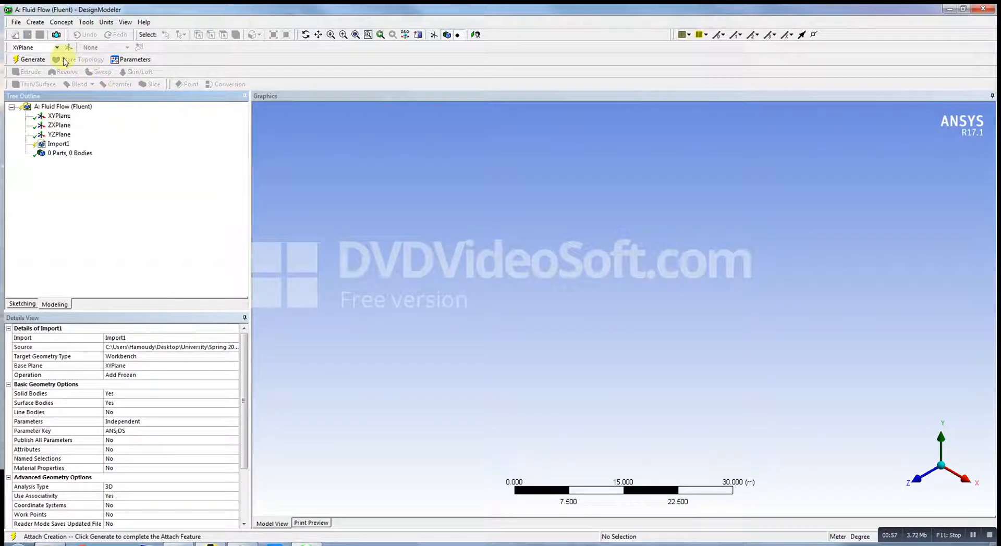
pyautogui.click(29, 60)
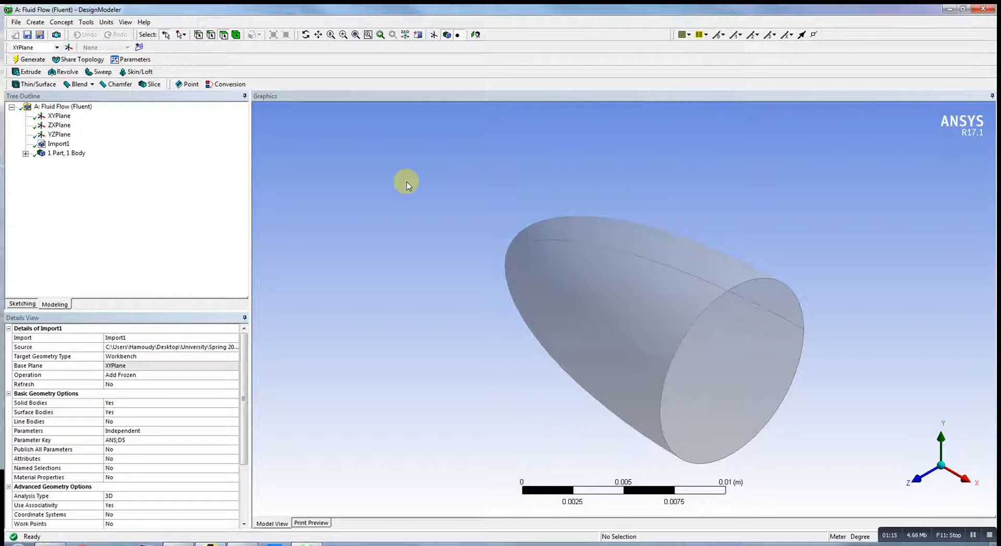
# Generate a box-shaped enclosure around the bullet with a uniform cushion of 0.2 m
pyautogui.click(86, 22)
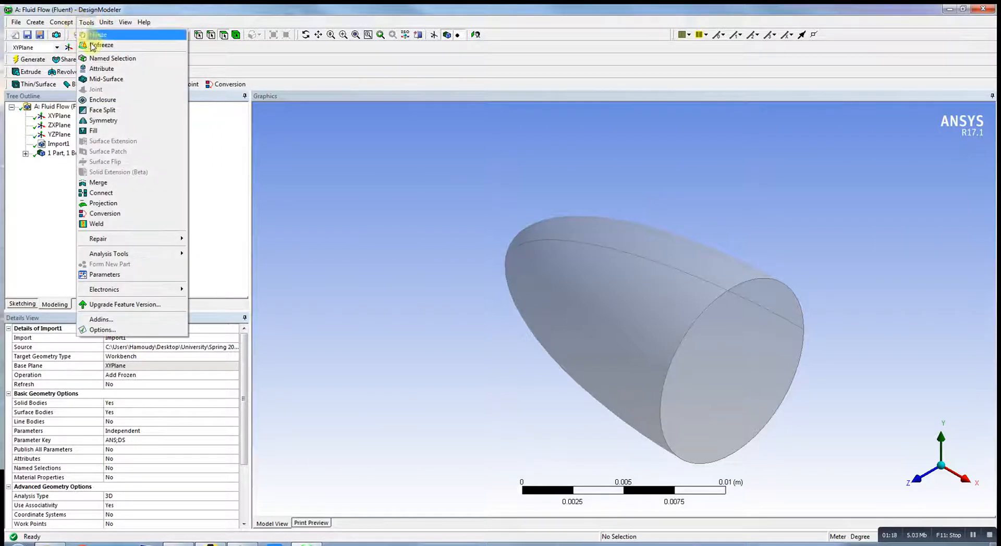
pyautogui.click(102, 100)
pyautogui.click(60, 154)
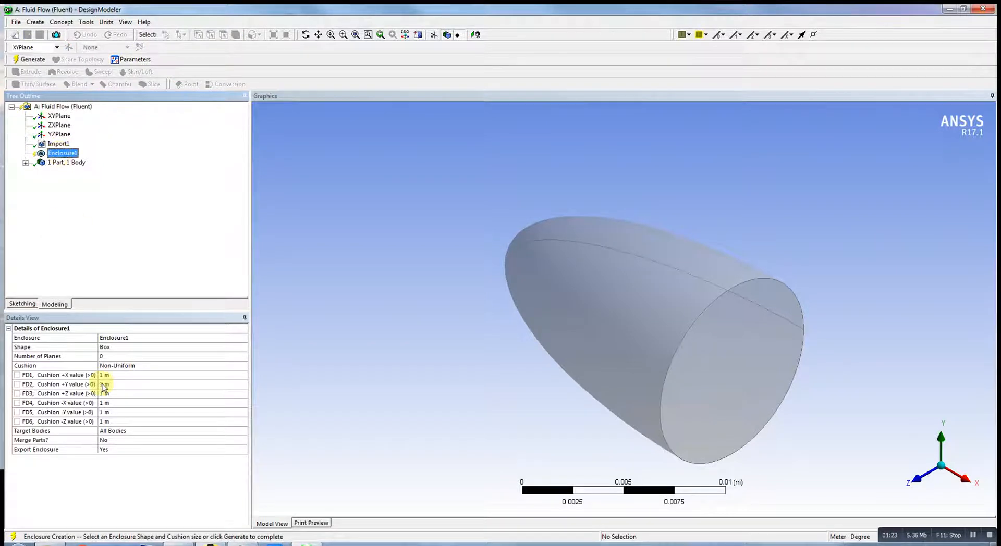
pyautogui.click(130, 368)
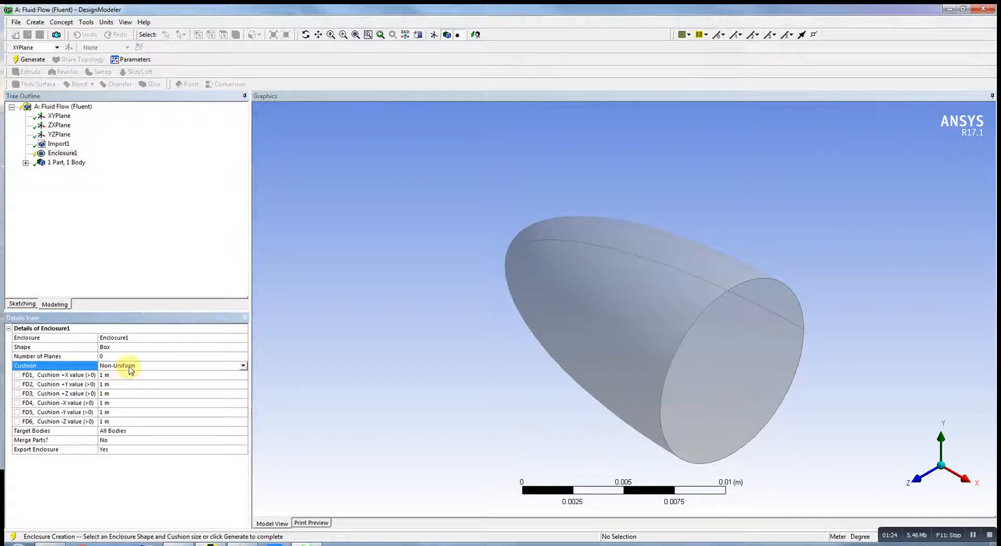
pyautogui.click(242, 365)
pyautogui.click(210, 384)
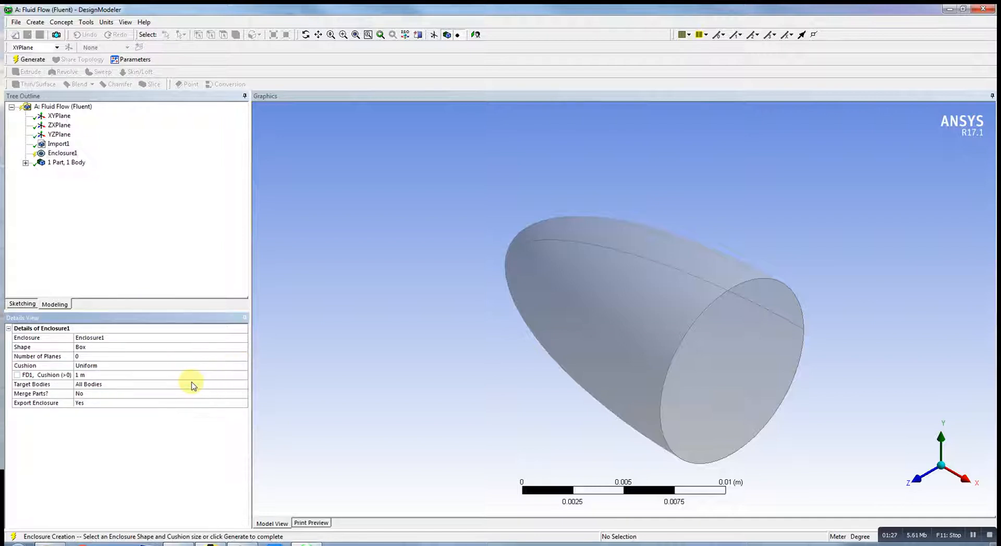
pyautogui.click(86, 376)
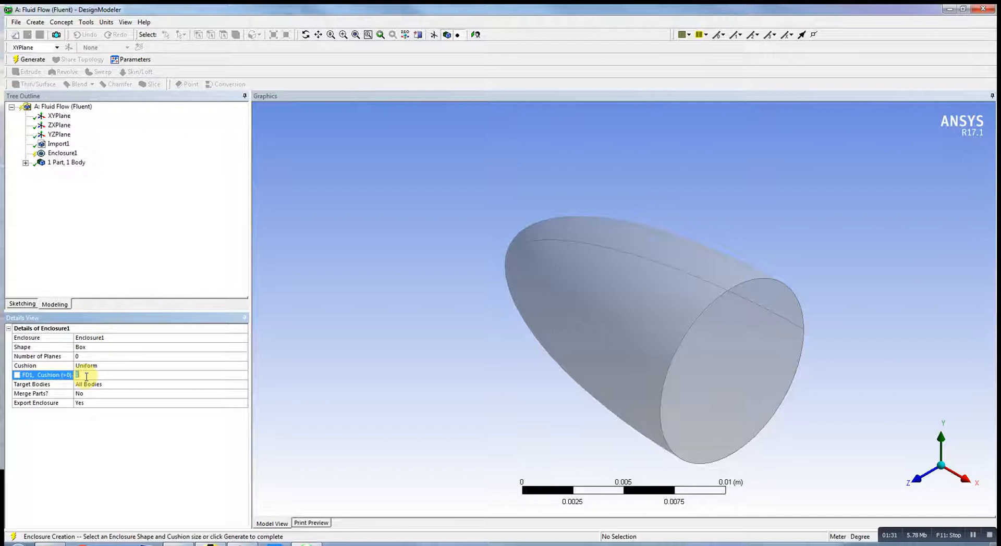
pyautogui.press('BackSpace')
pyautogui.write('.2')
pyautogui.press('Return')
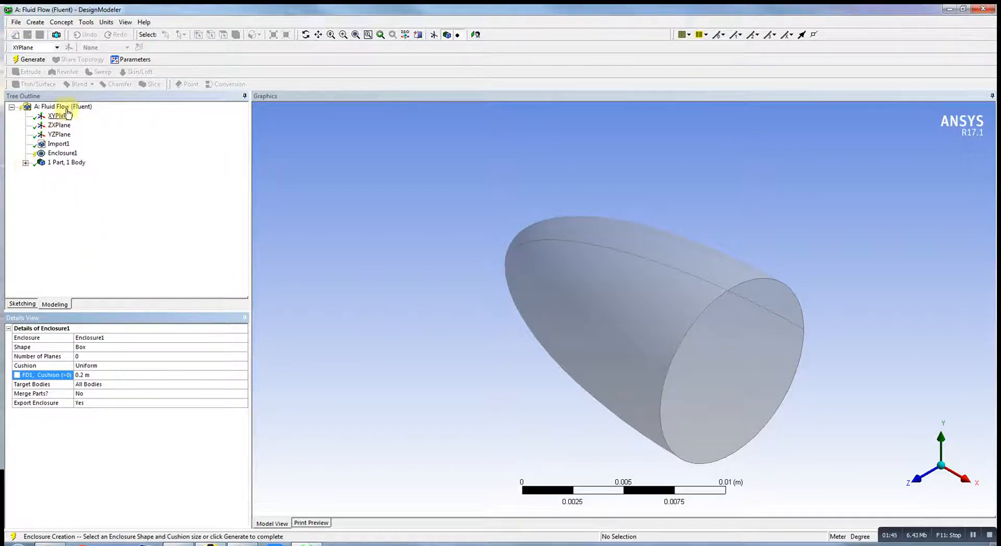
pyautogui.click(30, 59)
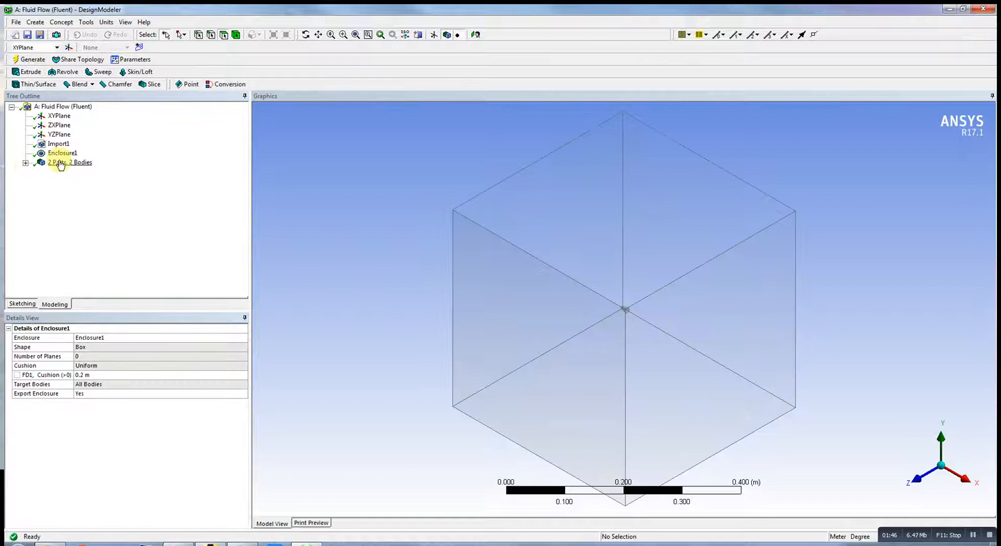
# Rename the imported part body to Bullet
pyautogui.click(26, 163)
pyautogui.rightClick(70, 173)
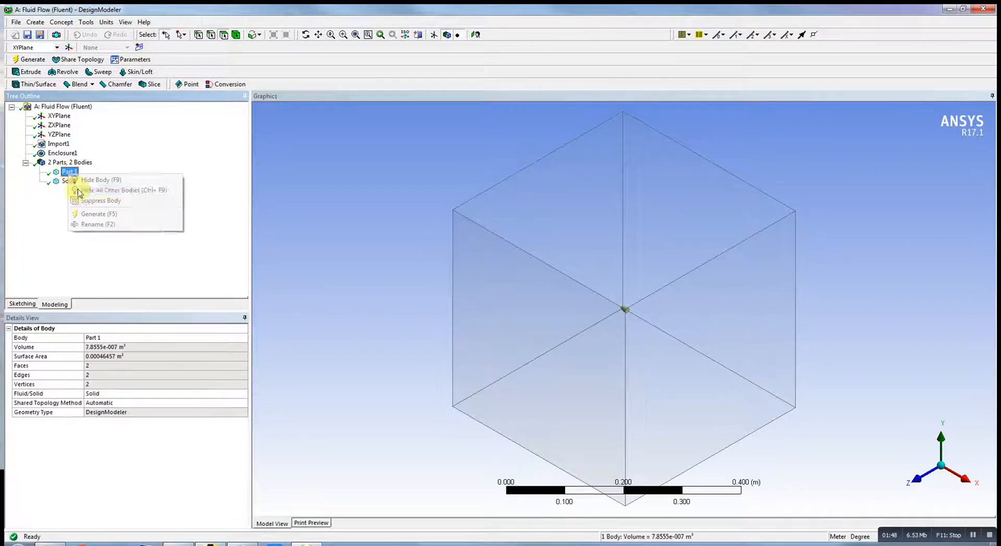
pyautogui.click(93, 224)
pyautogui.write('Bullet')
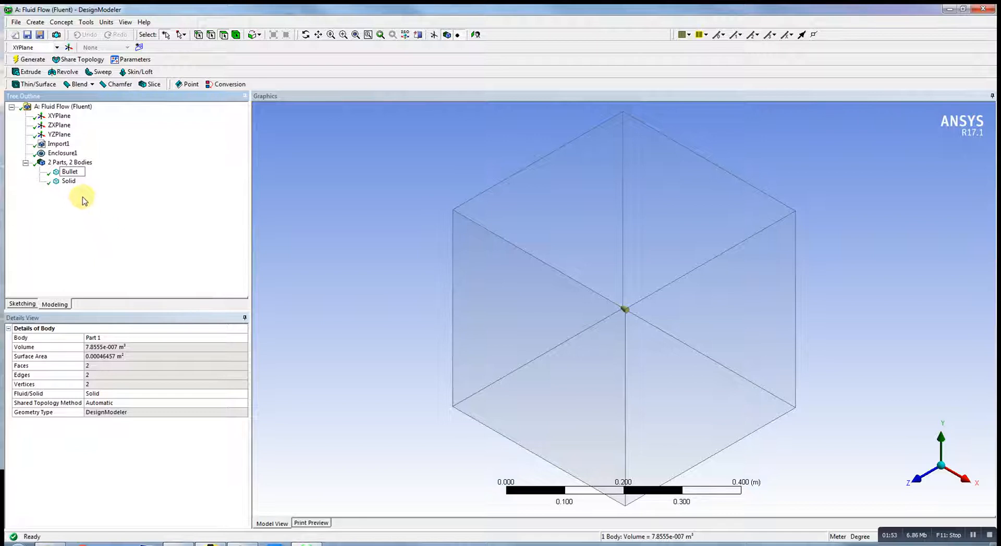
# Rename the enclosure body to Surrounding and regenerate the model
pyautogui.click(70, 182)
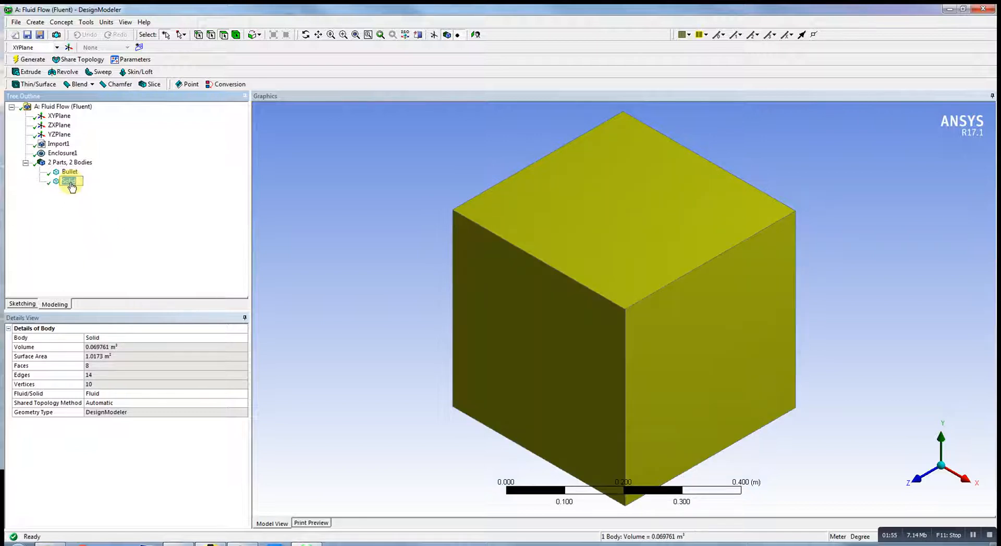
pyautogui.write('u')
pyautogui.write('S')
pyautogui.write('urro')
pyautogui.click(84, 221)
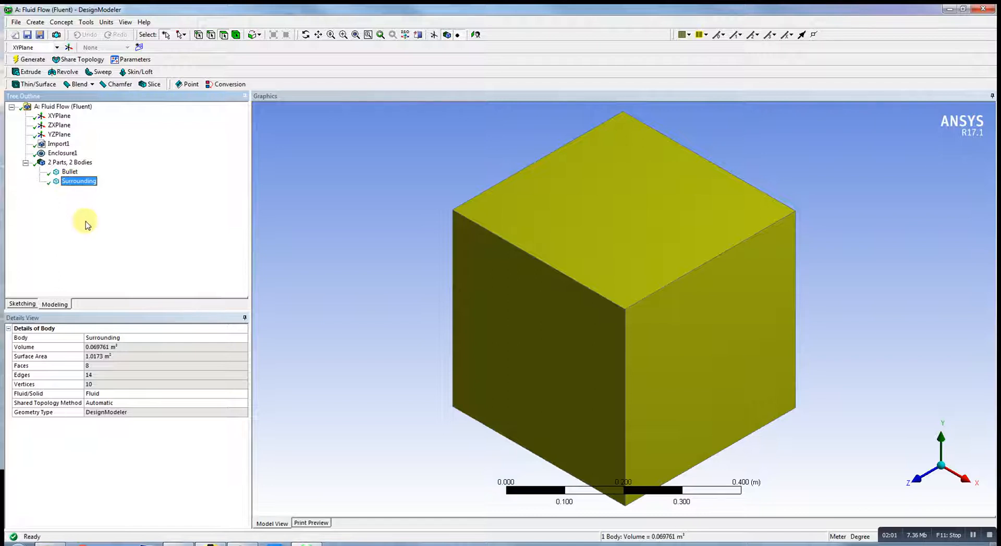
pyautogui.click(25, 60)
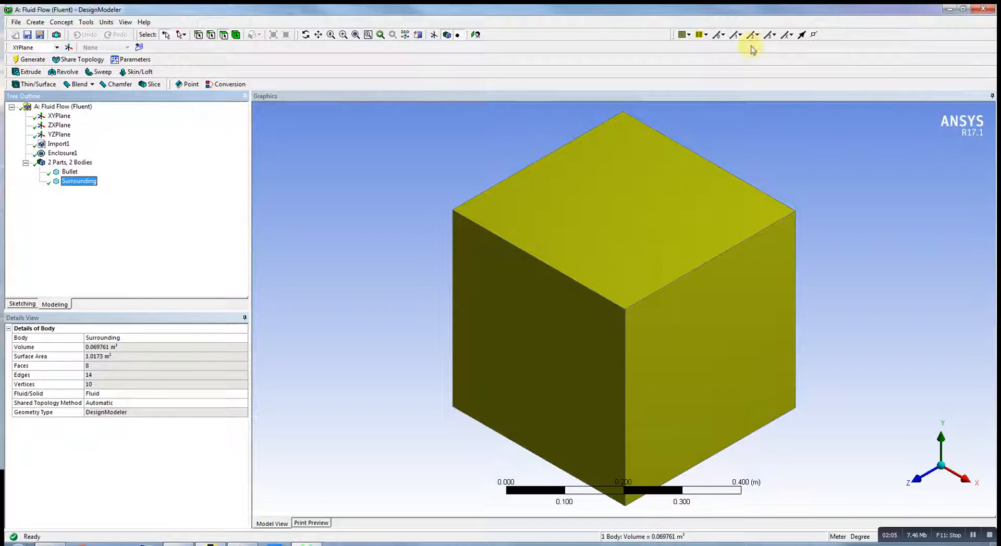
# Close DesignModeler, open the system's mesh in Meshing and check the Bullet and Surrounding bodies
pyautogui.click(982, 11)
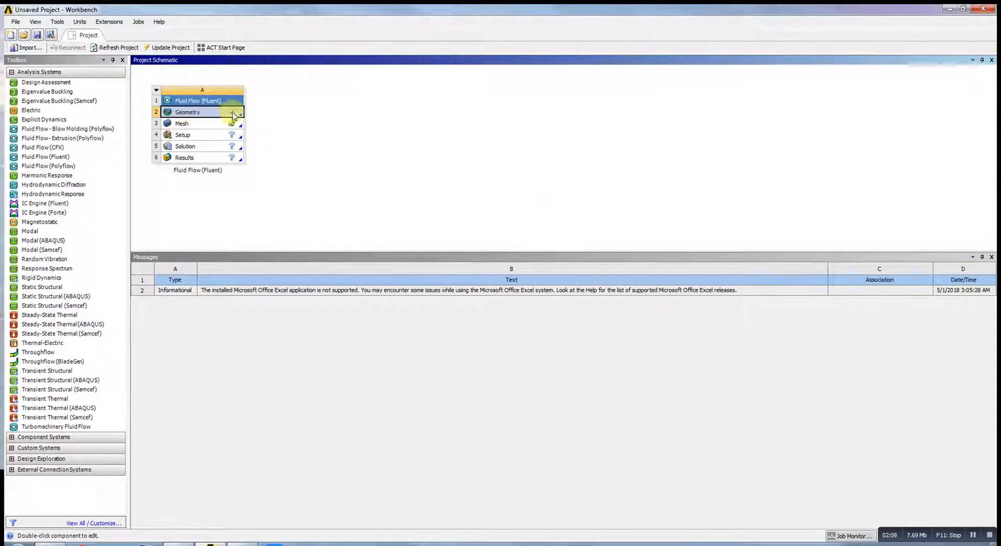
pyautogui.doubleClick(218, 129)
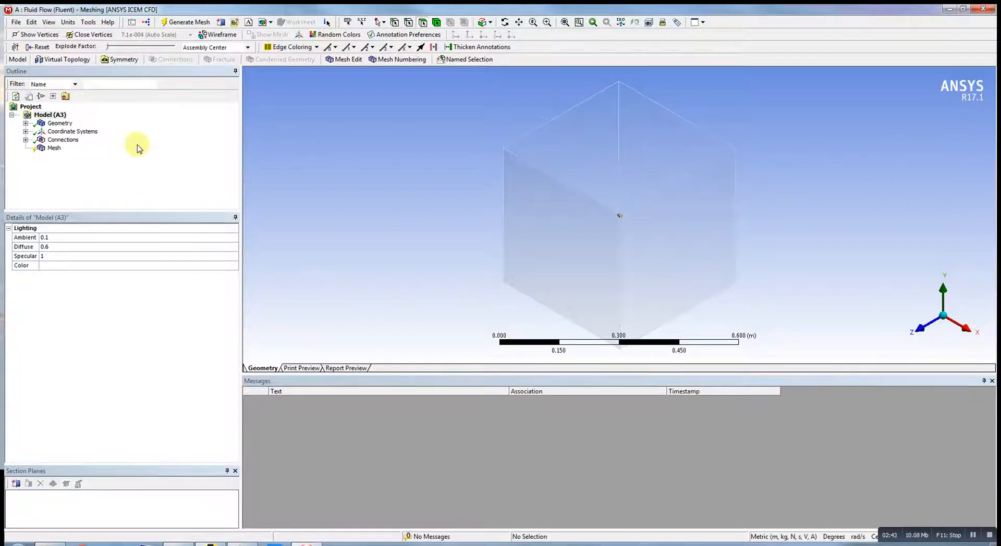
pyautogui.click(60, 124)
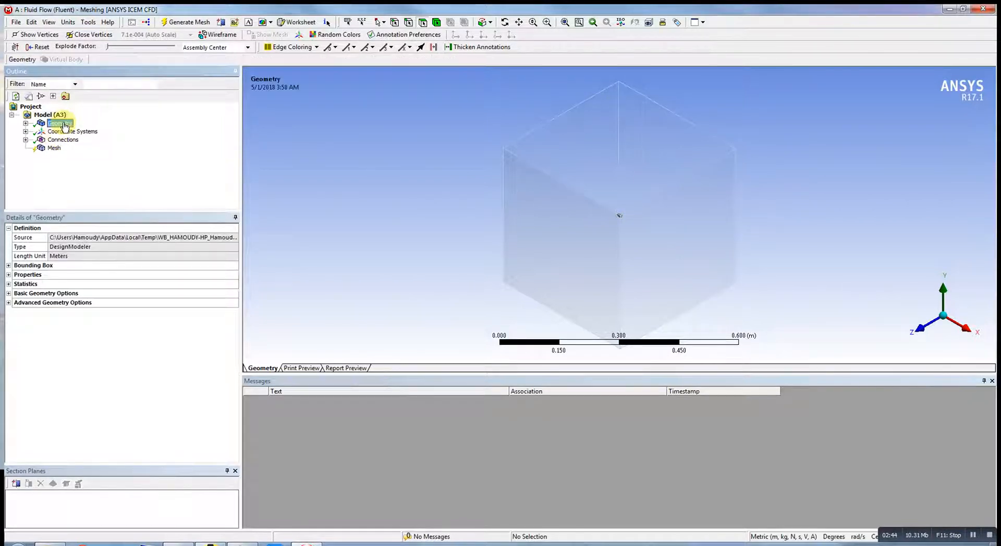
pyautogui.click(26, 123)
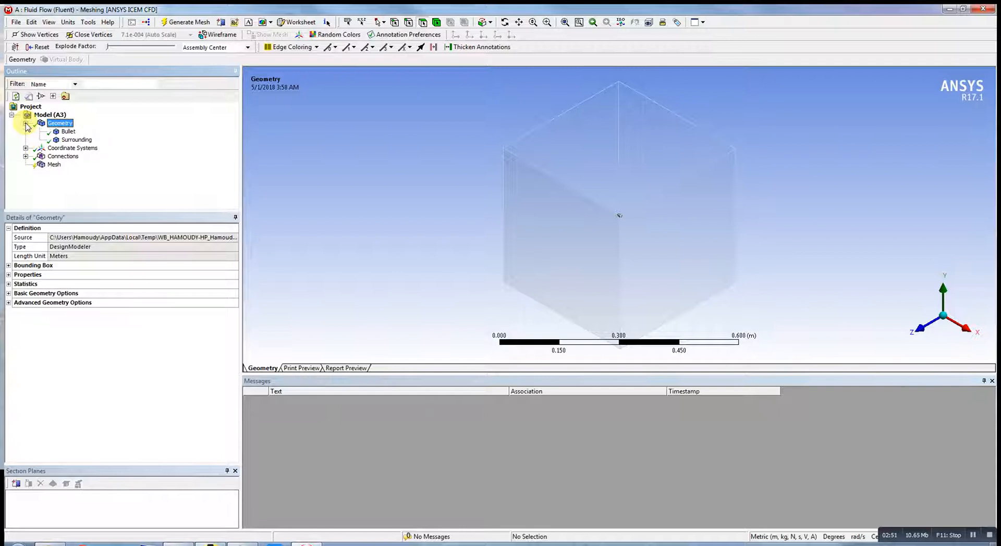
pyautogui.click(69, 131)
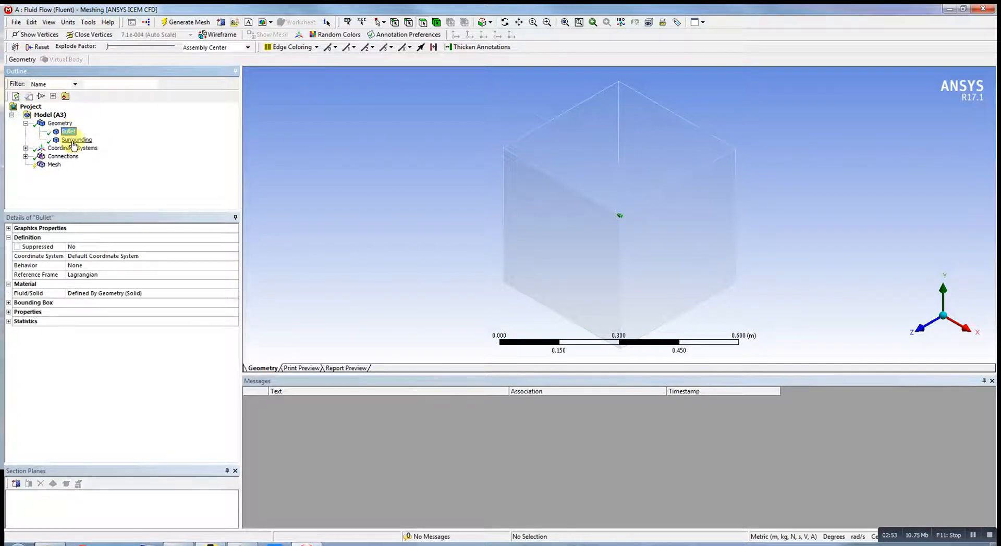
pyautogui.click(73, 142)
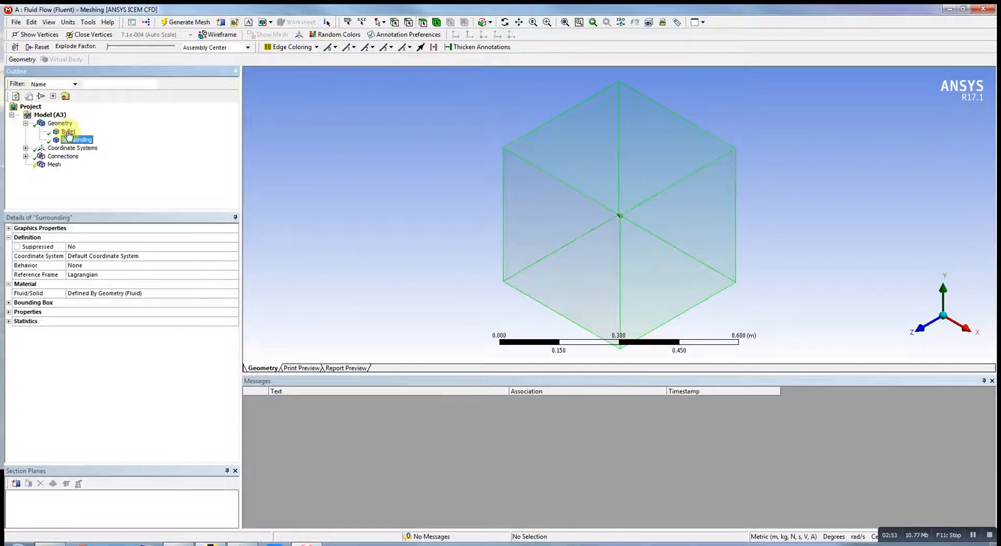
# Create a named selection marking the enclosure's +X face as the outlet
pyautogui.click(668, 242)
pyautogui.rightClick(668, 242)
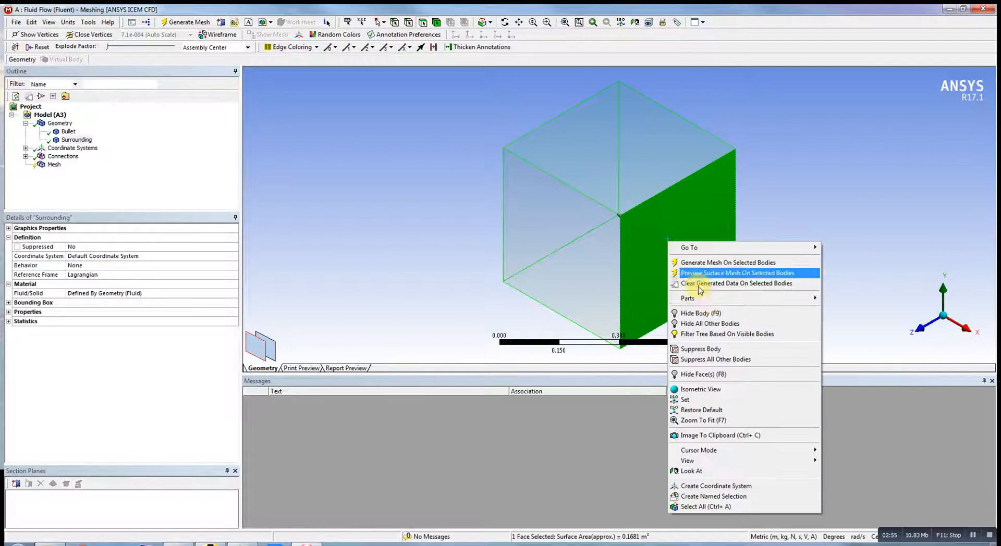
pyautogui.click(712, 497)
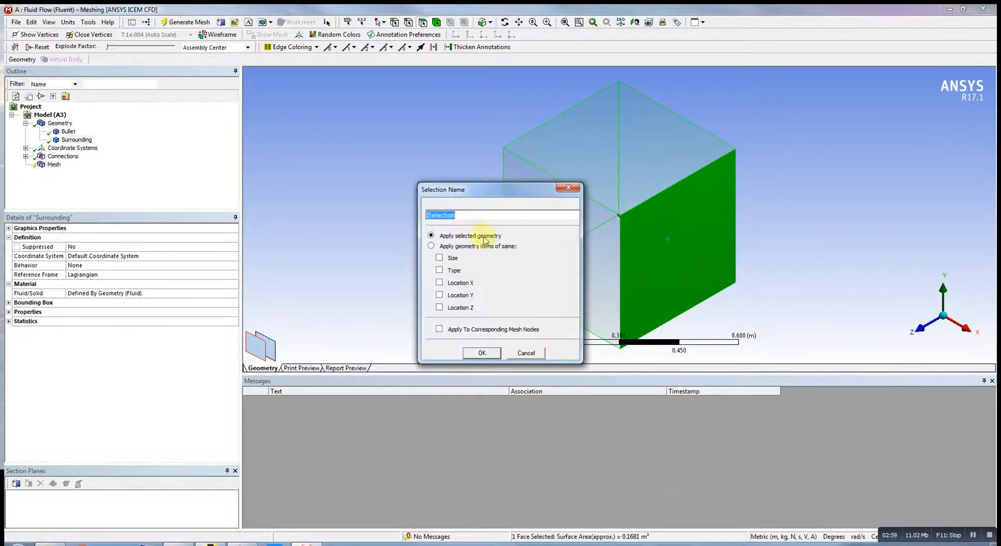
pyautogui.write('outlet')
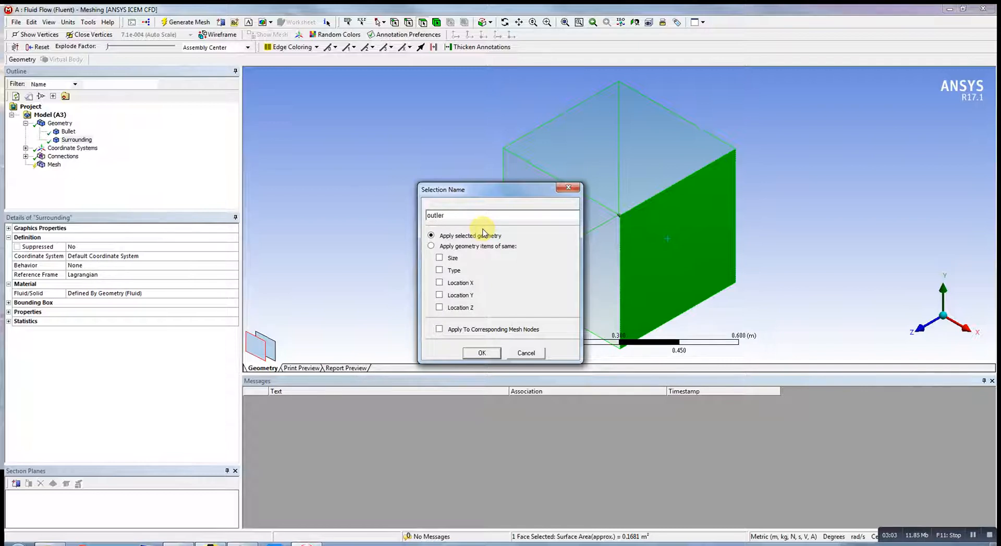
pyautogui.press('Return')
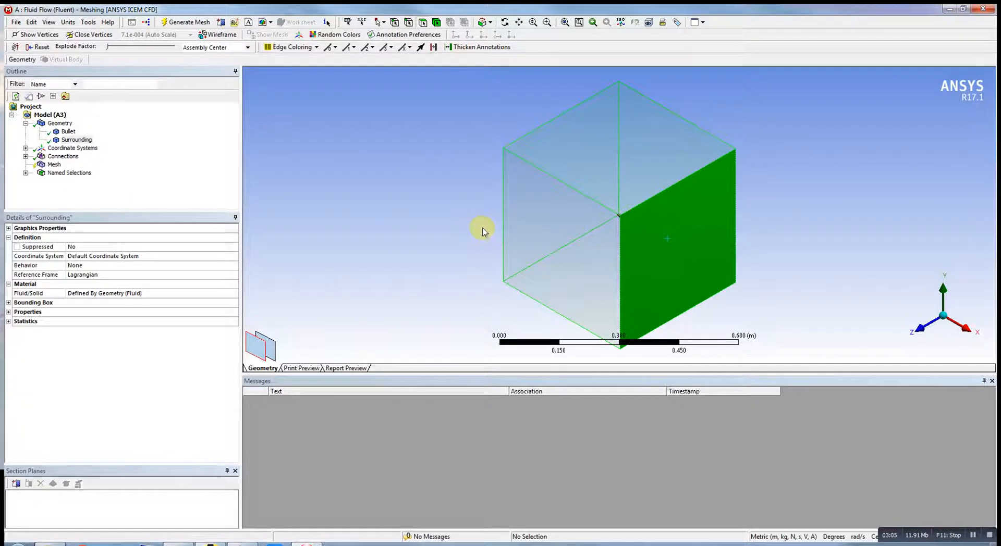
# Create a named selection called inlet on the enclosure's -X face, opposite the outlet
pyautogui.click(922, 330)
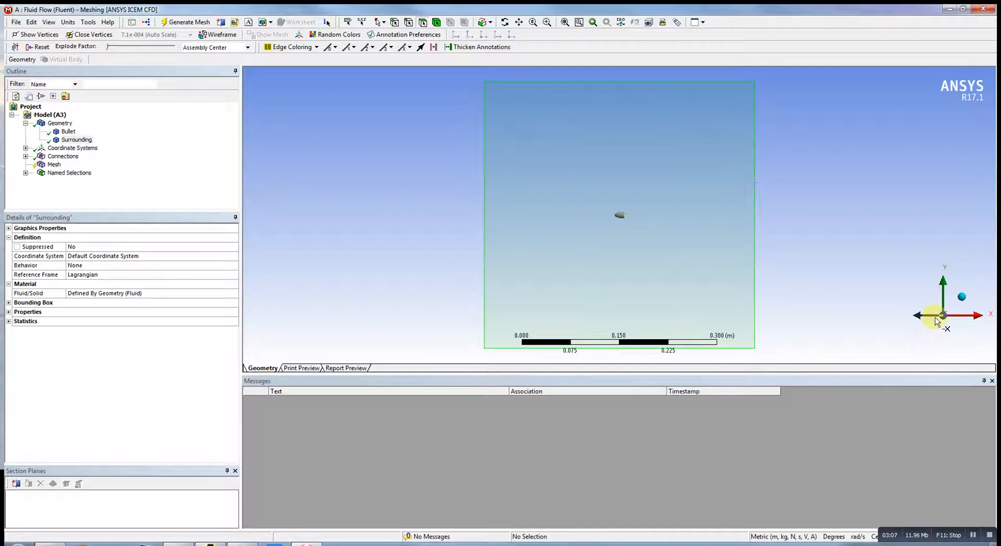
pyautogui.click(640, 262)
pyautogui.rightClick(641, 262)
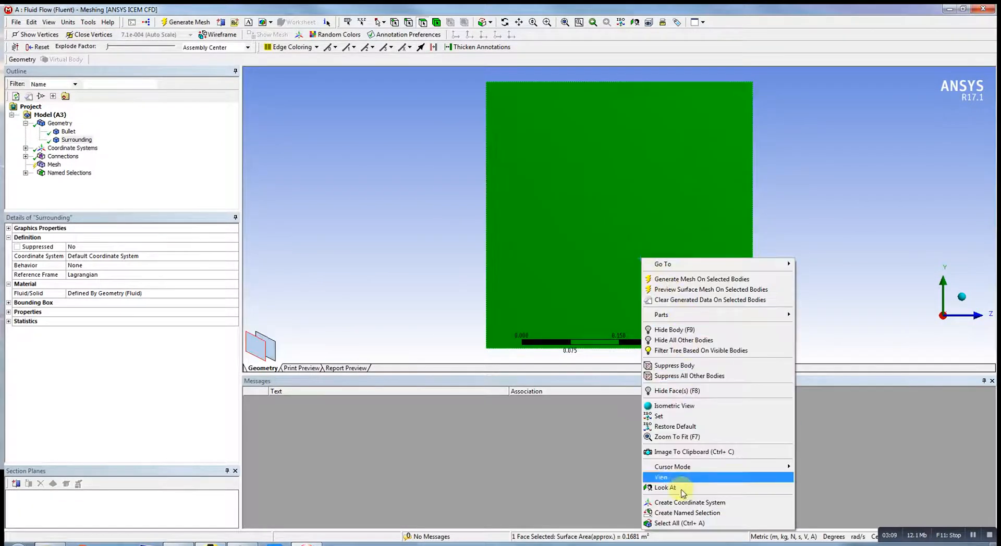
pyautogui.click(687, 511)
pyautogui.write('i')
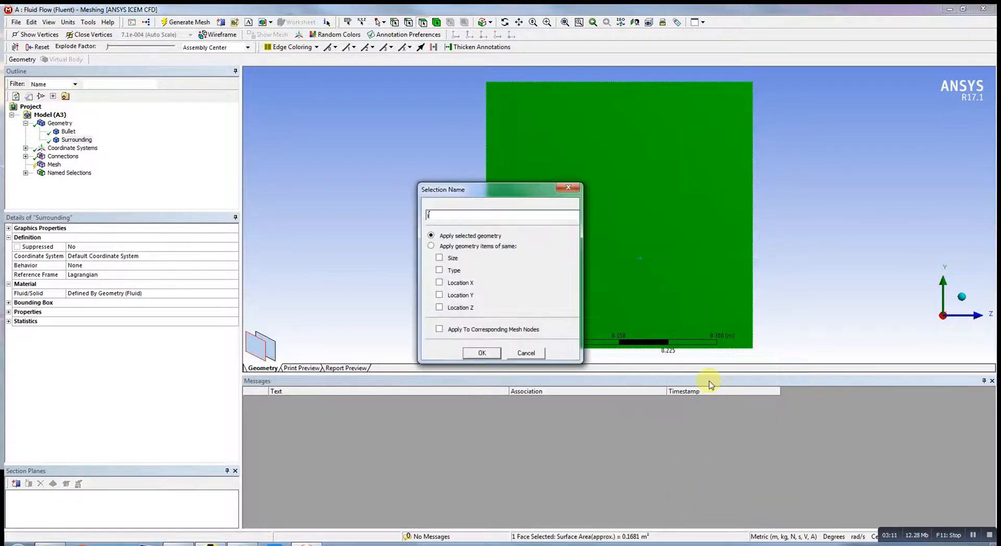
pyautogui.write('nlet')
pyautogui.press('Return')
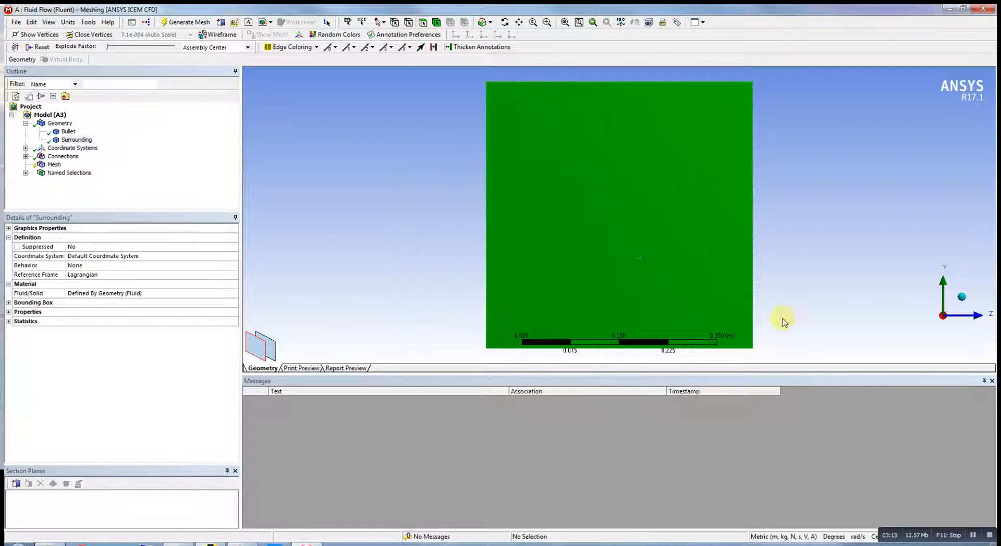
# Return to the isometric view and set the mesh's relevance to +15 in its default settings
pyautogui.click(966, 301)
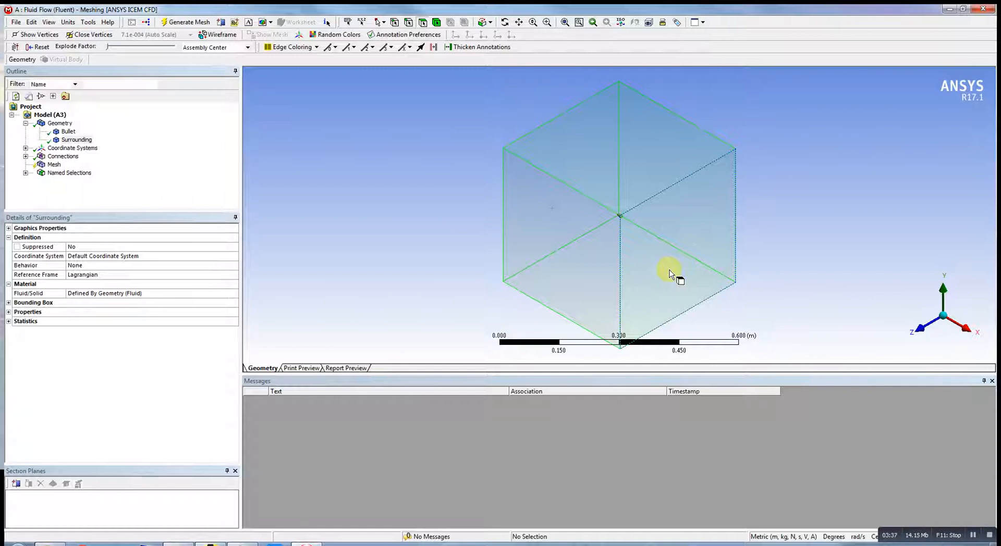
pyautogui.click(55, 164)
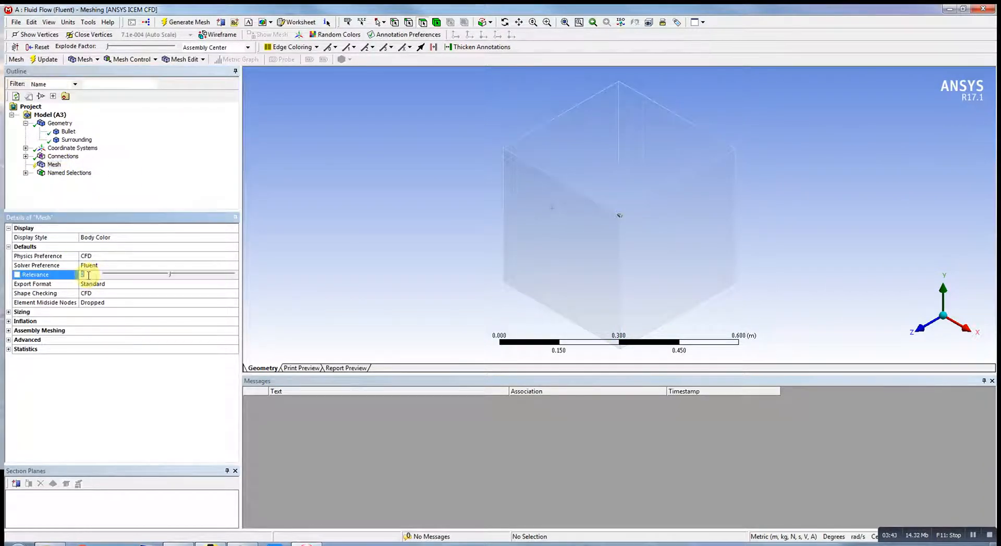
pyautogui.click(85, 275)
pyautogui.write('15')
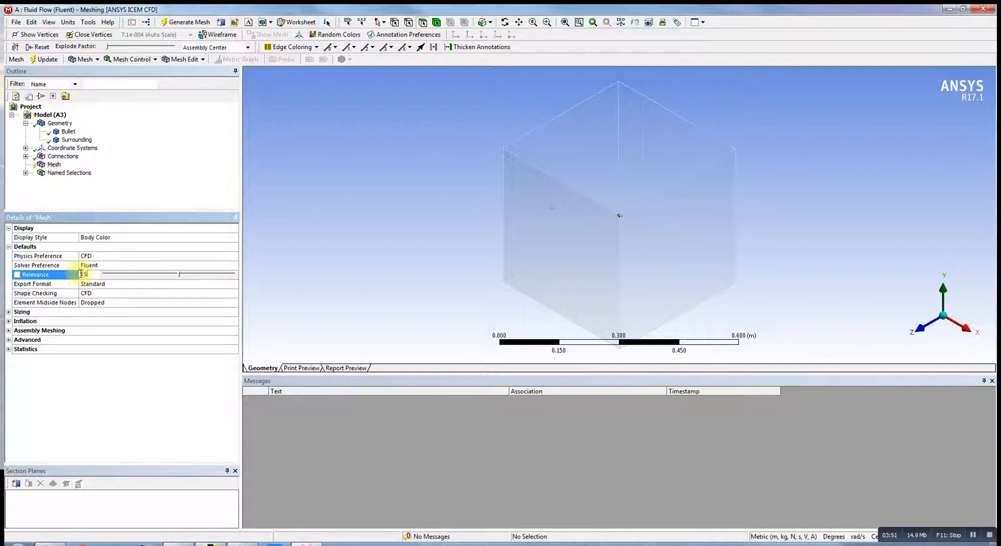
pyautogui.press('BackSpace')
pyautogui.press('BackSpace')
pyautogui.press('BackSpace')
pyautogui.write('15')
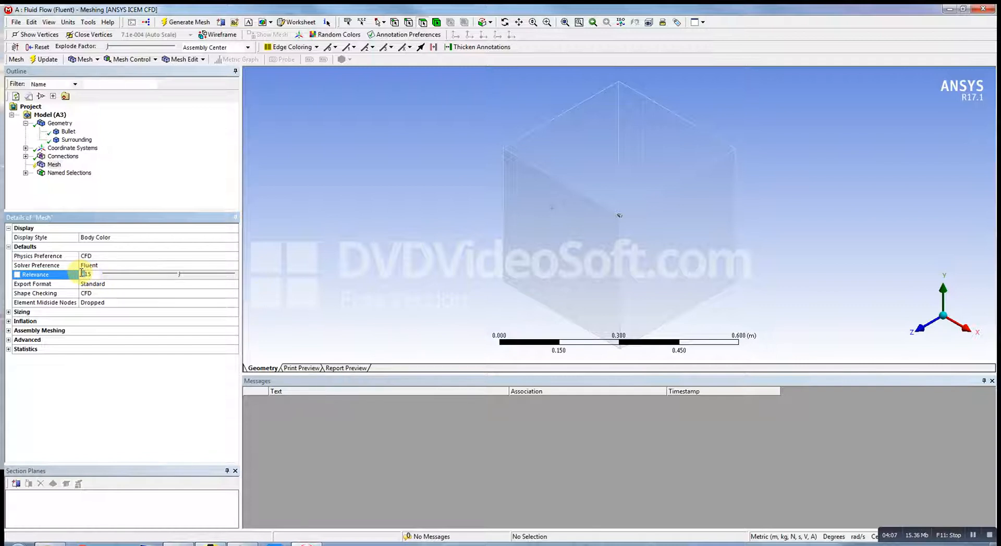
pyautogui.write('-')
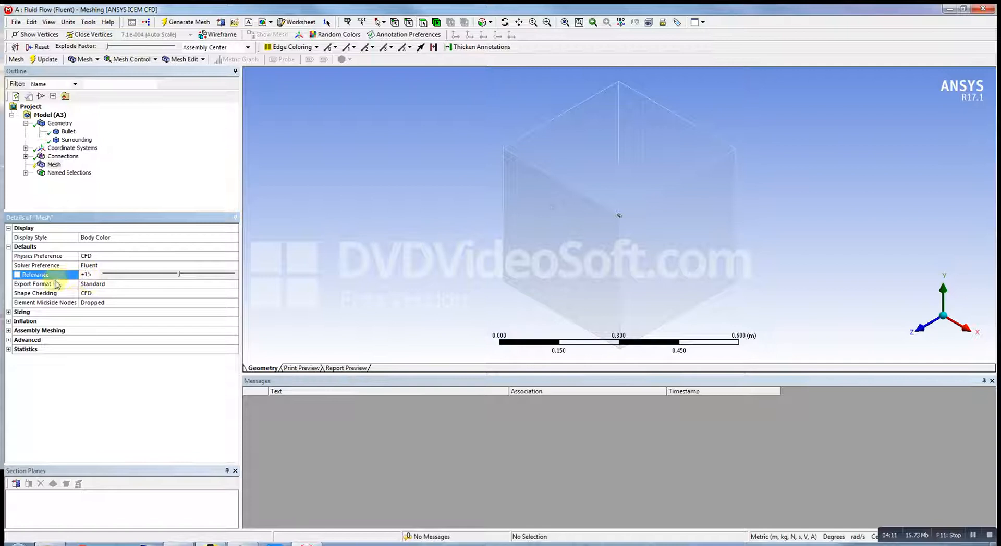
# Set the mesh sizing's size function to Proximity and Curvature
pyautogui.click(9, 247)
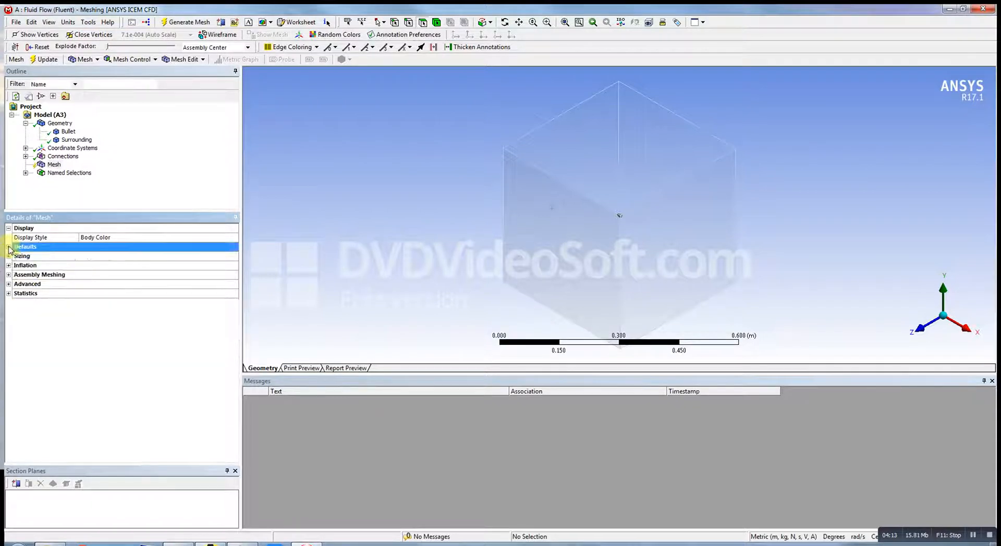
pyautogui.click(8, 228)
pyautogui.click(9, 246)
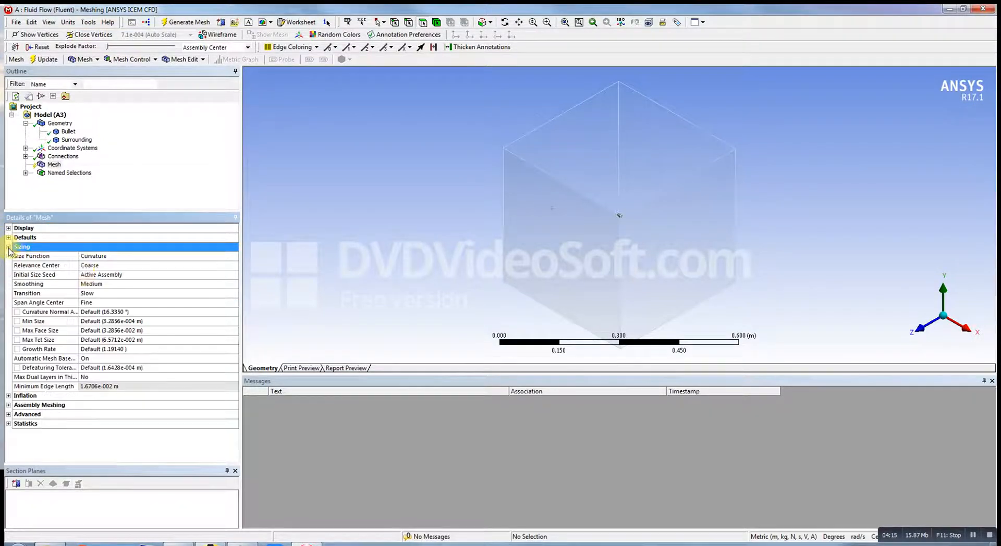
pyautogui.click(97, 257)
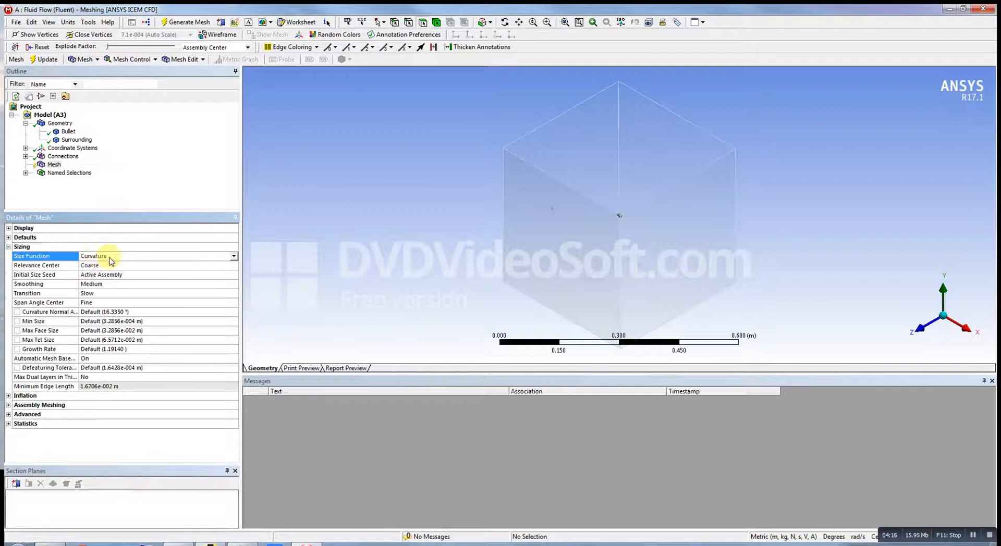
pyautogui.click(234, 257)
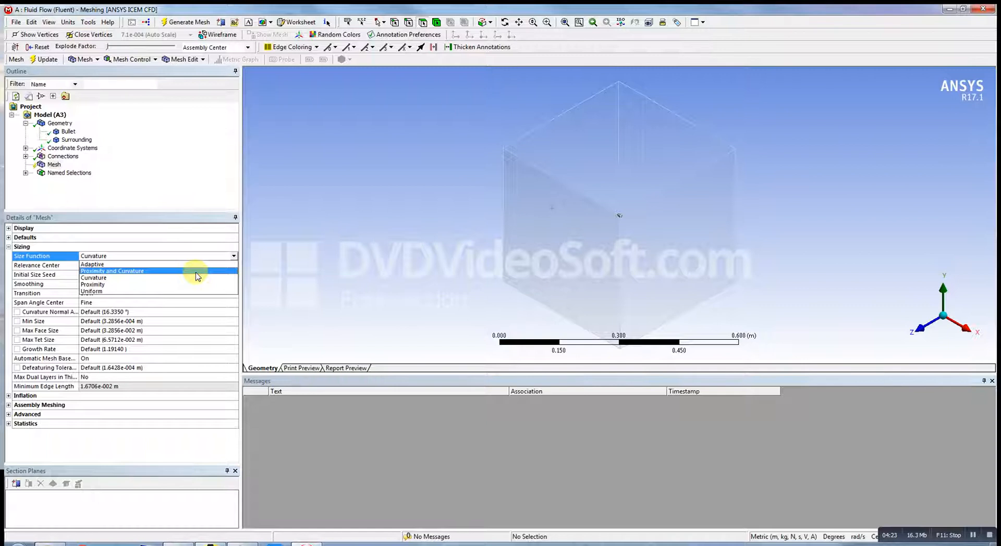
pyautogui.click(196, 272)
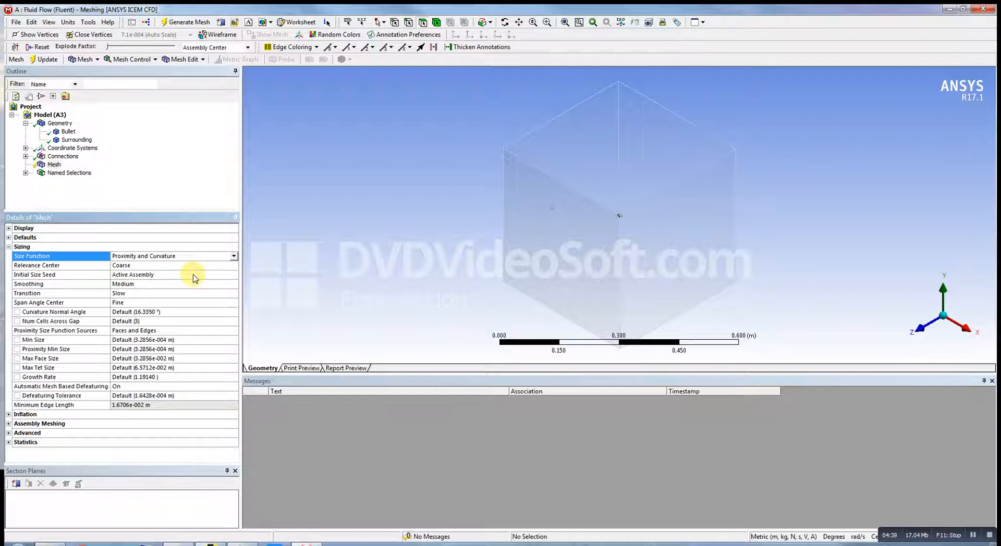
# Set the mesh sizing's relevance center to Fine and its smoothing to High
pyautogui.click(153, 266)
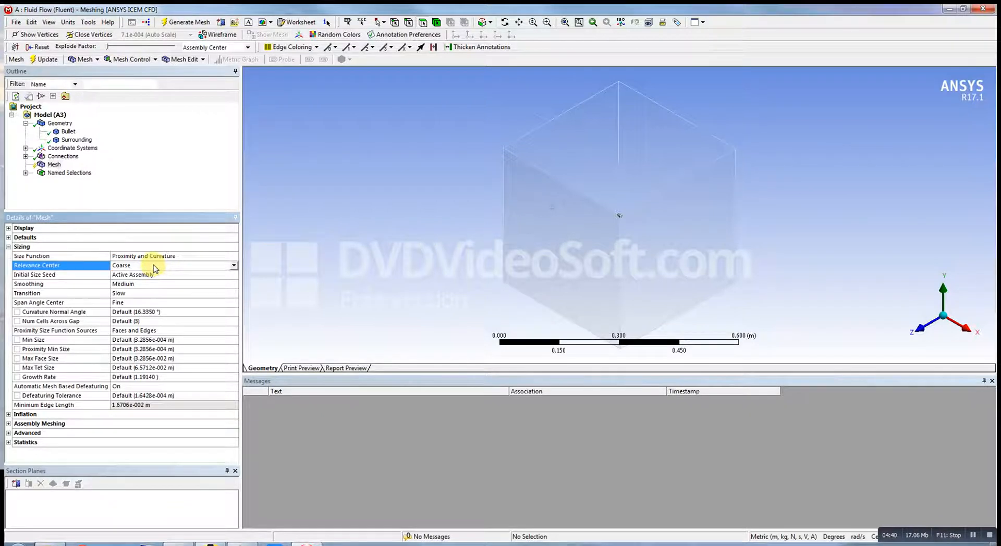
pyautogui.click(234, 265)
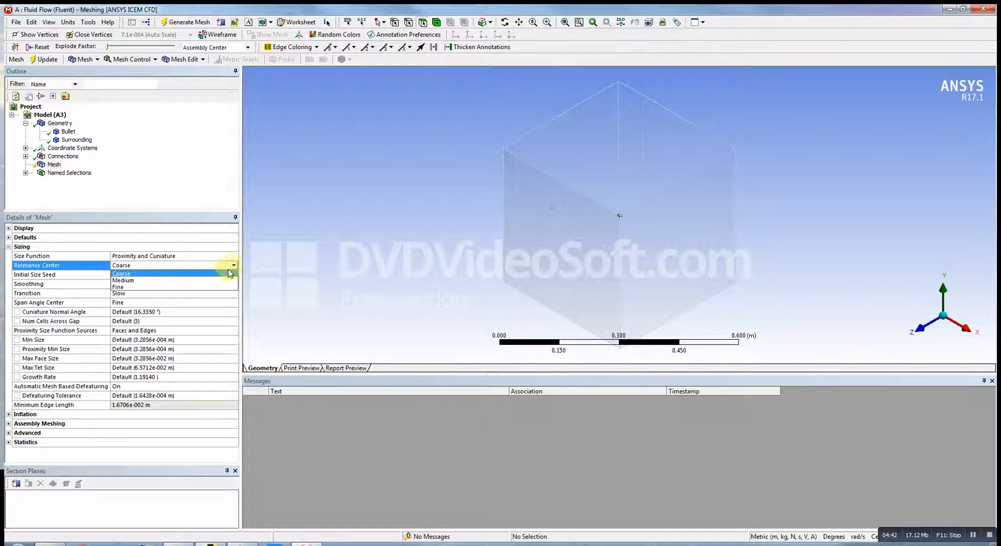
pyautogui.click(158, 292)
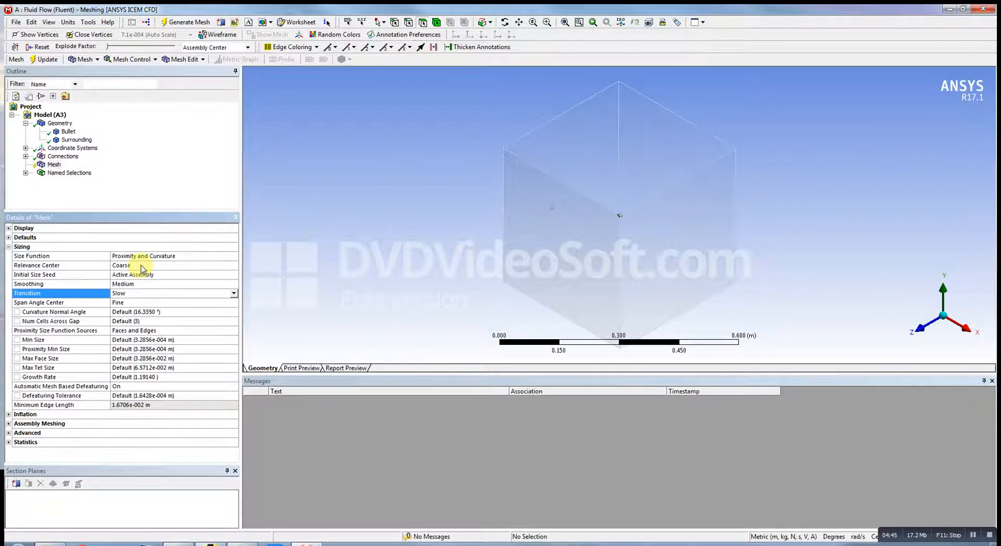
pyautogui.click(143, 267)
pyautogui.click(233, 265)
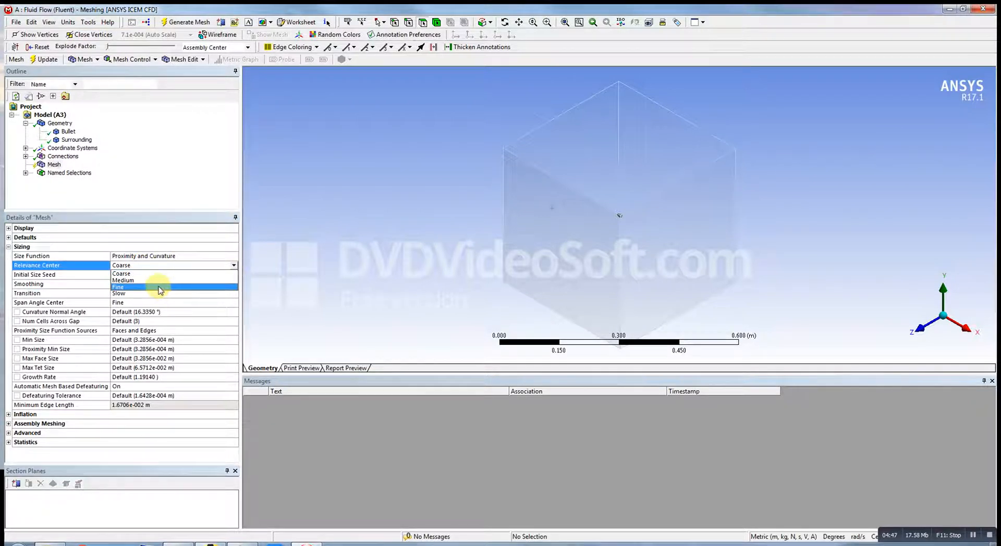
pyautogui.click(159, 287)
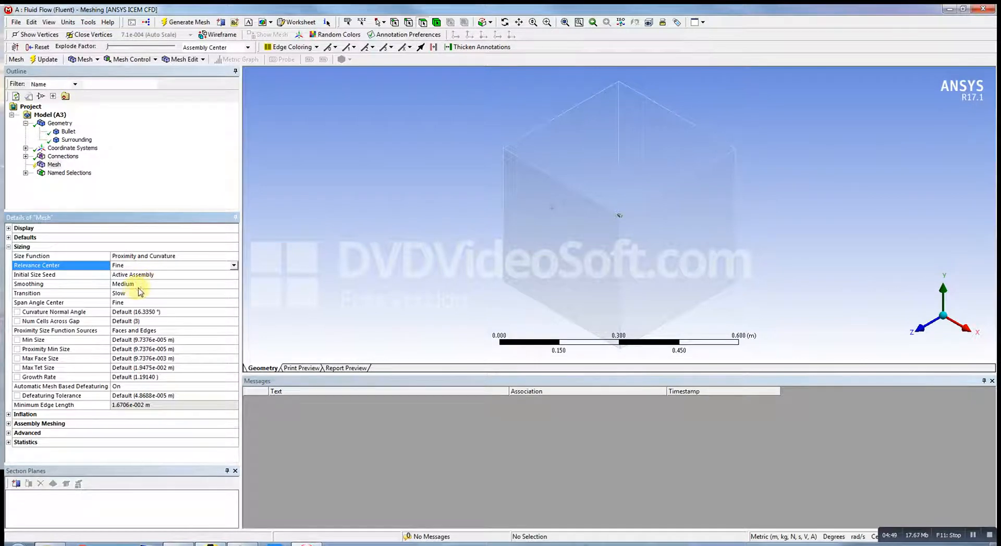
pyautogui.click(141, 284)
pyautogui.click(234, 284)
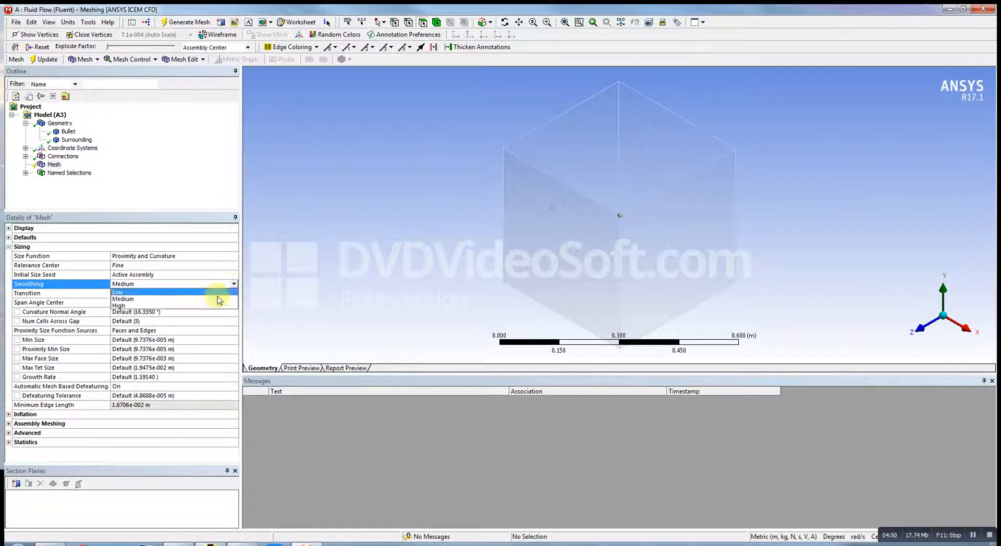
pyautogui.click(169, 305)
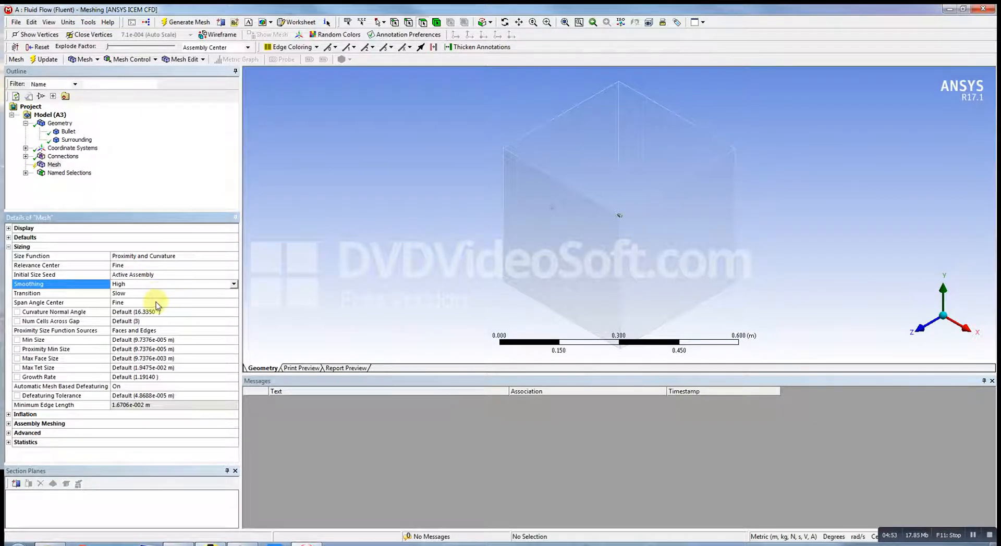
# Set the mesh's minimum size to 0.0001 m and its maximum face size to 0.0085 m
pyautogui.click(144, 339)
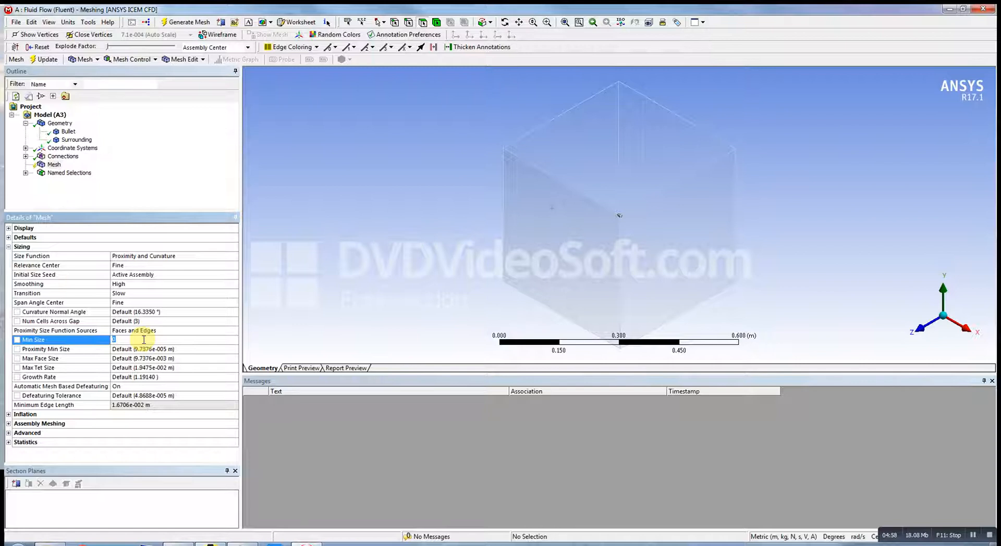
pyautogui.press('BackSpace')
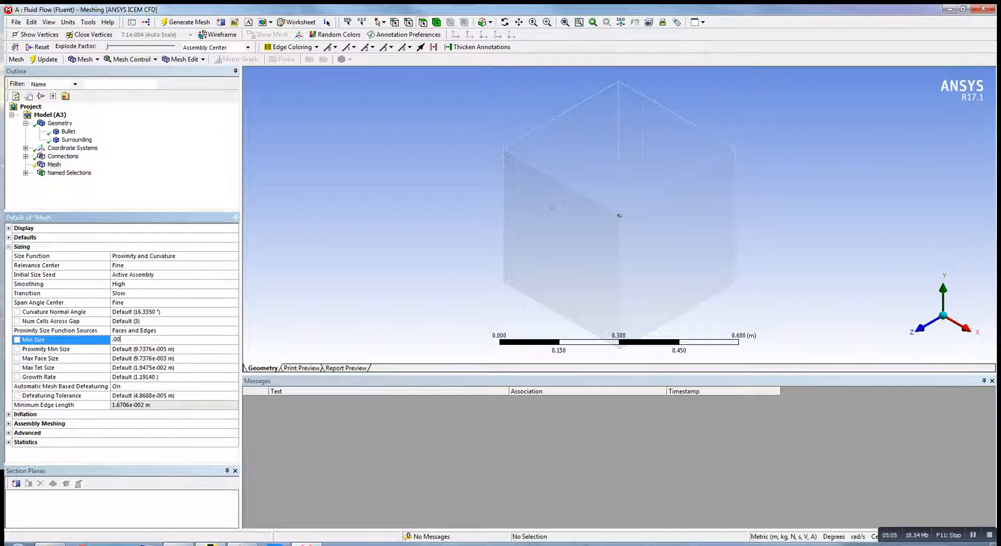
pyautogui.write('.0001')
pyautogui.click(139, 360)
pyautogui.write('.0085')
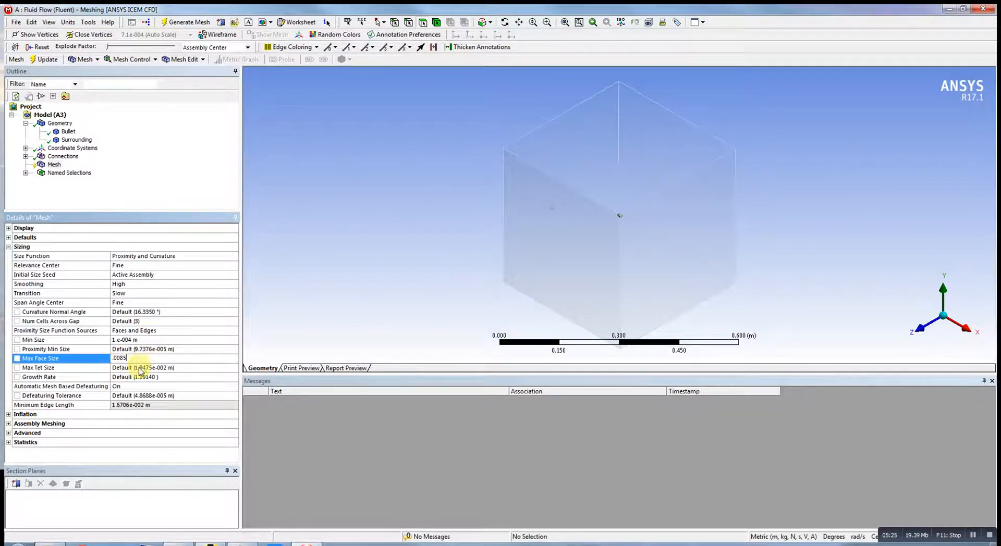
pyautogui.click(35, 349)
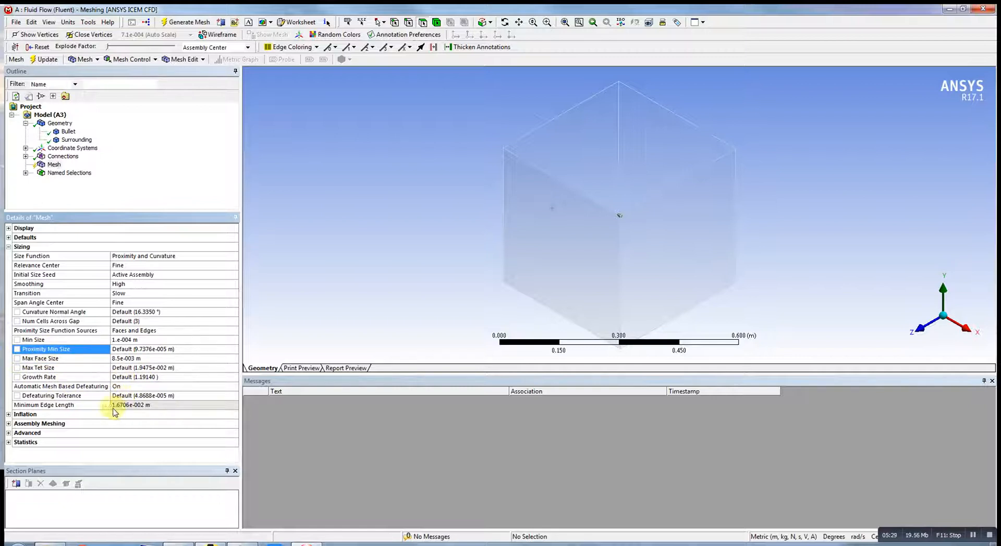
# Finish the sizing settings and generate the mesh for the Bullet and Surrounding bodies
pyautogui.click(8, 247)
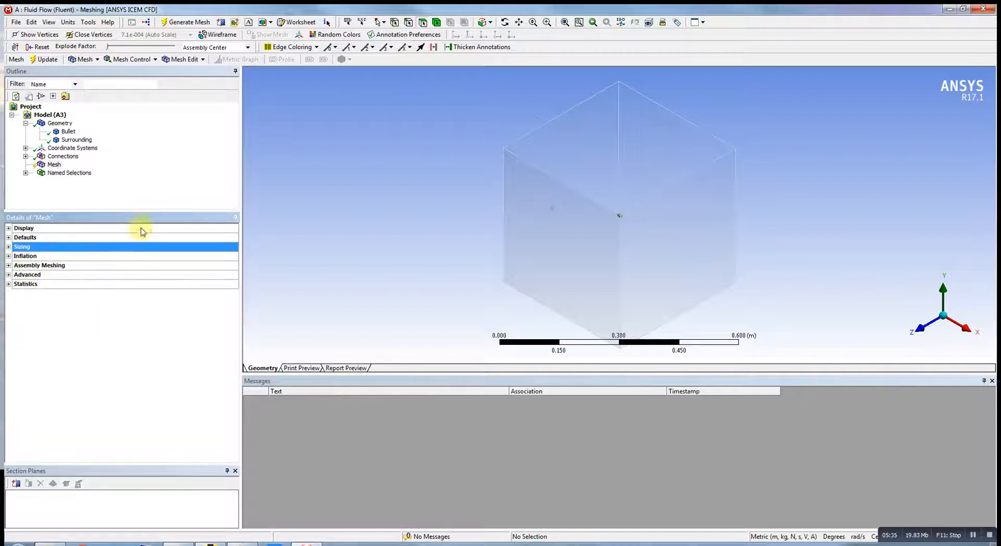
pyautogui.click(172, 23)
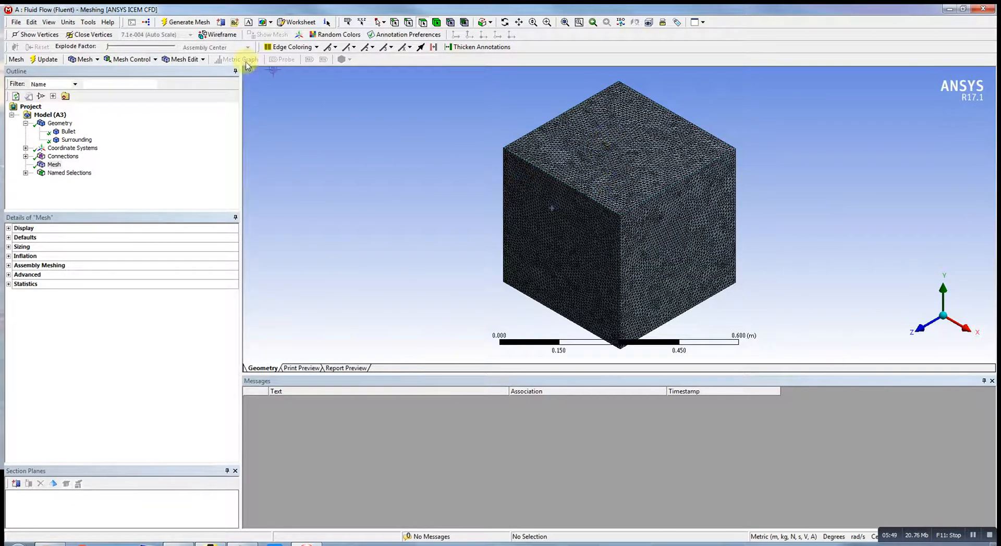
# Highlight the Bullet body and cut the model with a horizontal section plane through the bullet, seen along the Z axis
pyautogui.click(66, 132)
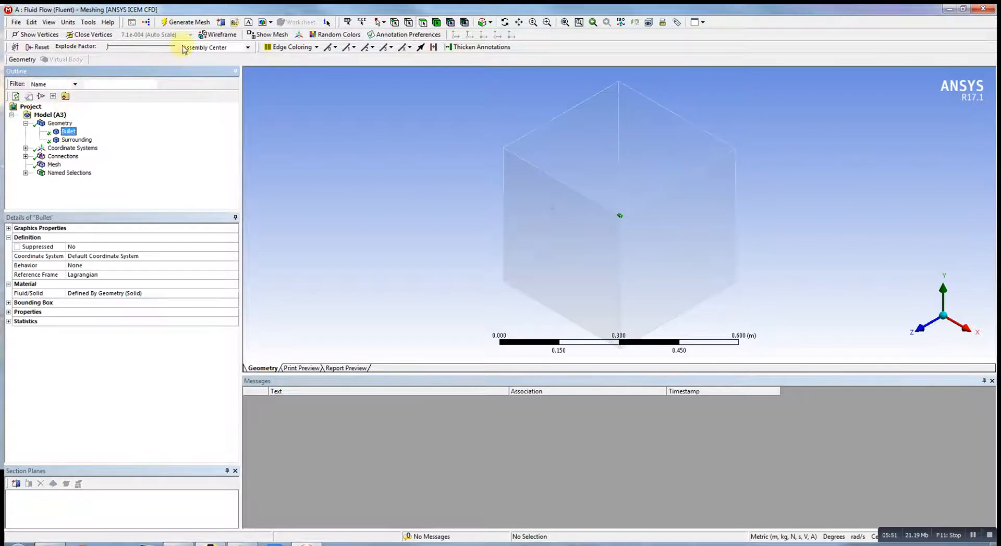
pyautogui.click(920, 329)
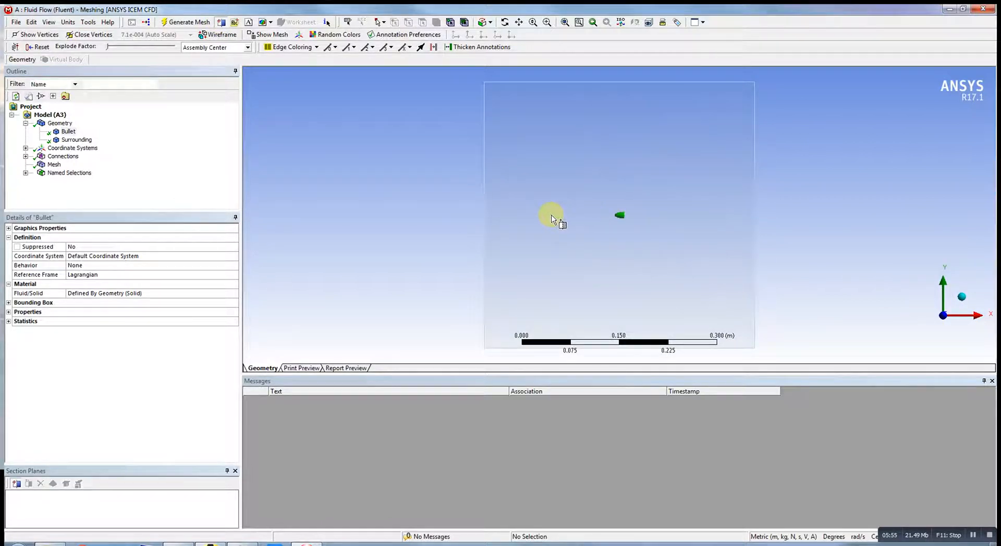
pyautogui.moveTo(478, 215); pyautogui.dragTo(775, 215)
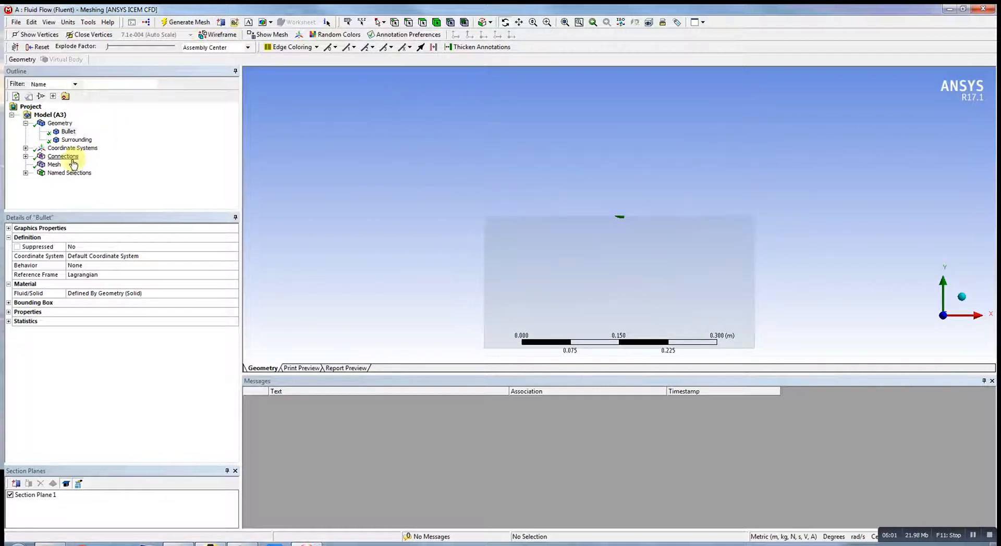
# Examine the sectioned mesh up close around the bullet in isometric view and delete the section plane
pyautogui.click(54, 164)
pyautogui.click(962, 297)
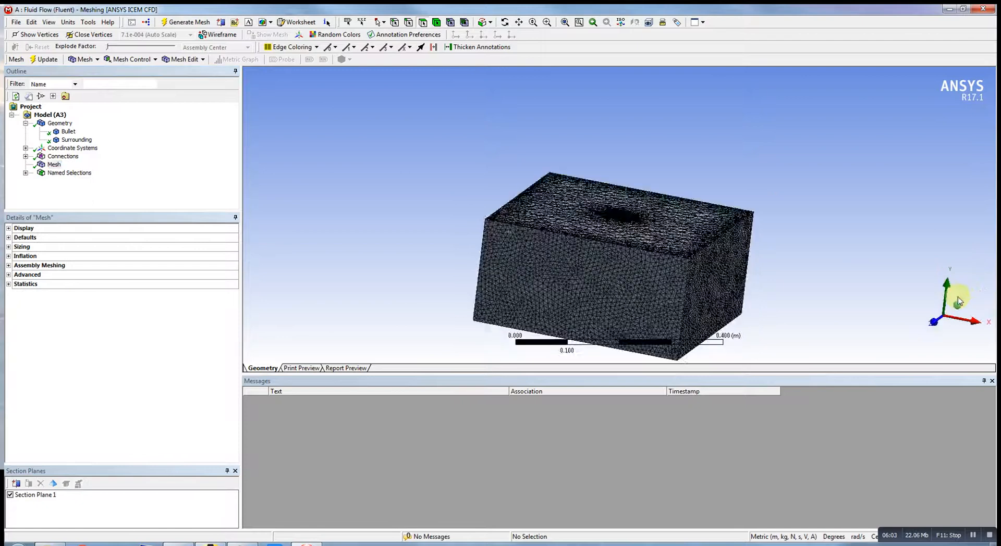
pyautogui.scroll(10, 646, 233)
pyautogui.scroll(6, 621, 215)
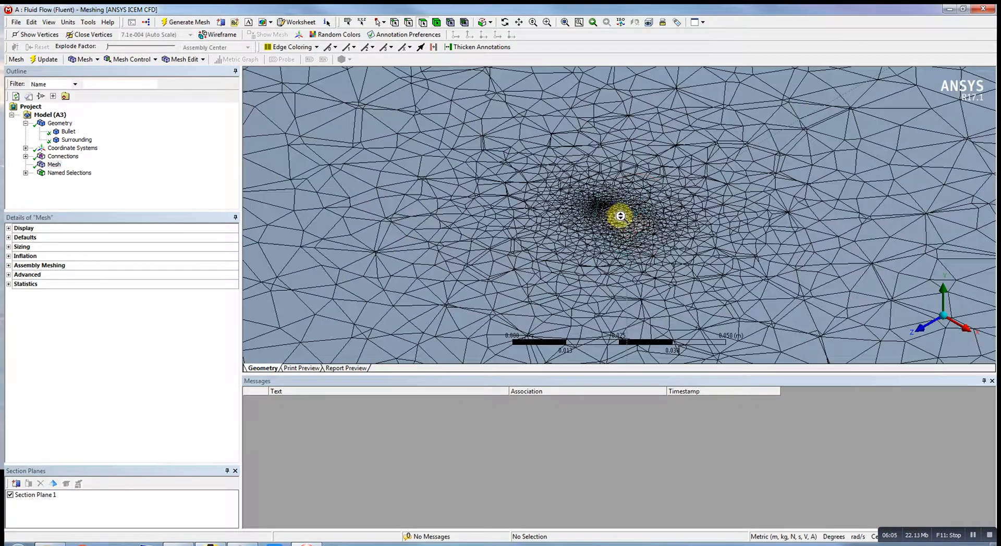
pyautogui.scroll(3, 669, 240)
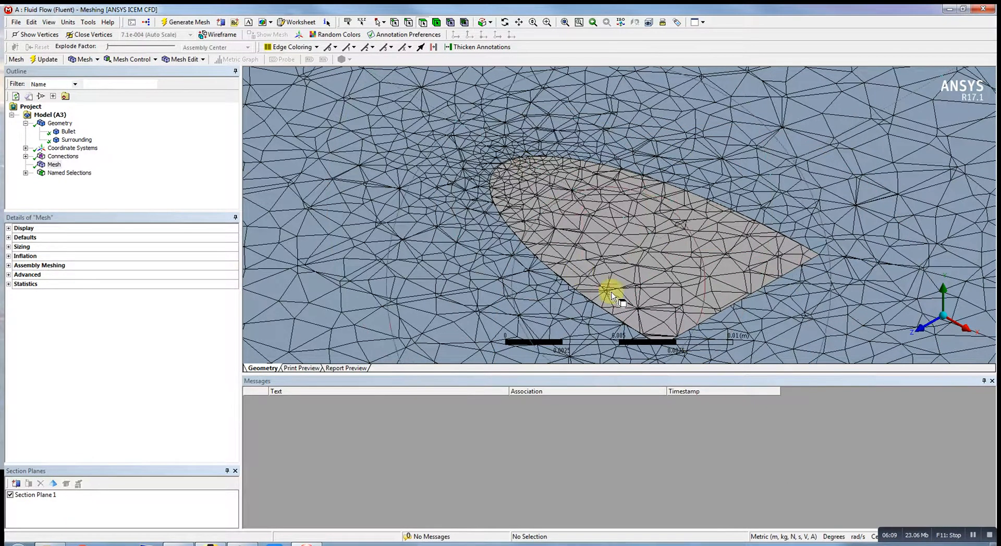
pyautogui.click(34, 495)
pyautogui.click(40, 485)
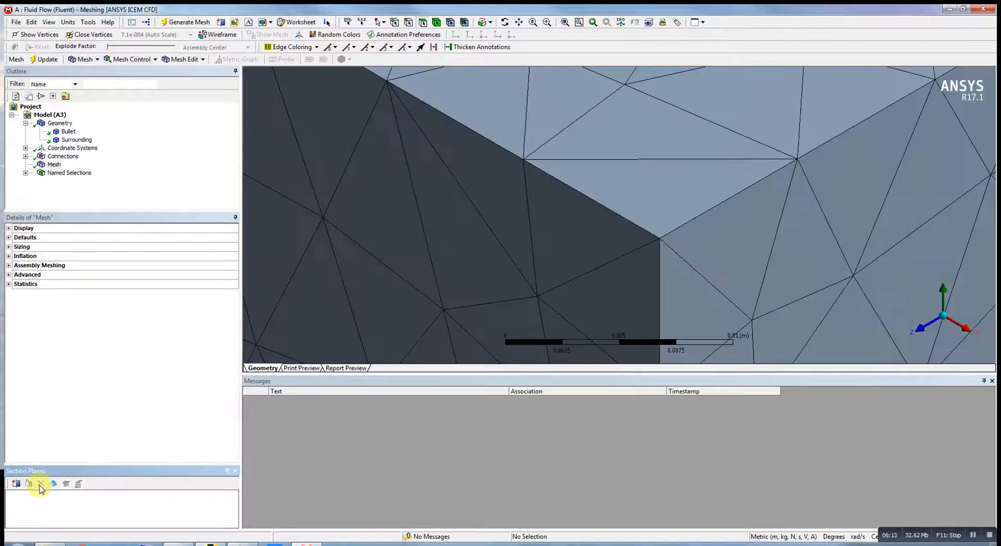
# Check the mesh's node and element counts in its statistics
pyautogui.click(36, 167)
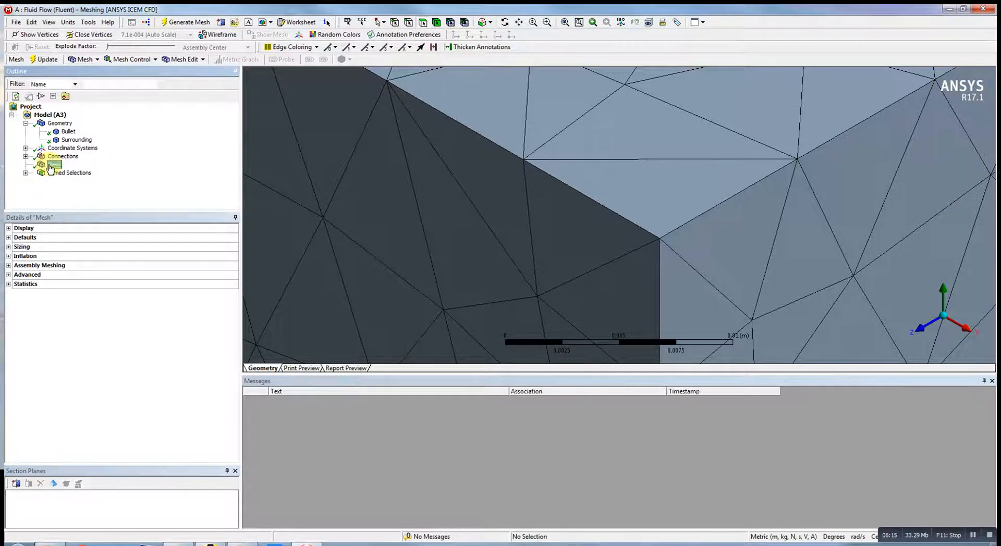
pyautogui.click(8, 285)
pyautogui.click(9, 284)
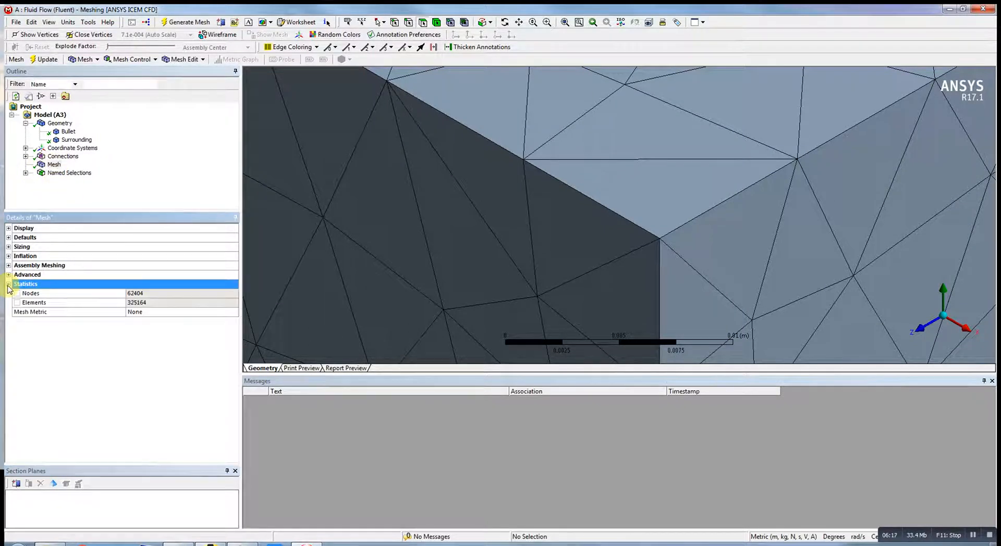
pyautogui.click(144, 303)
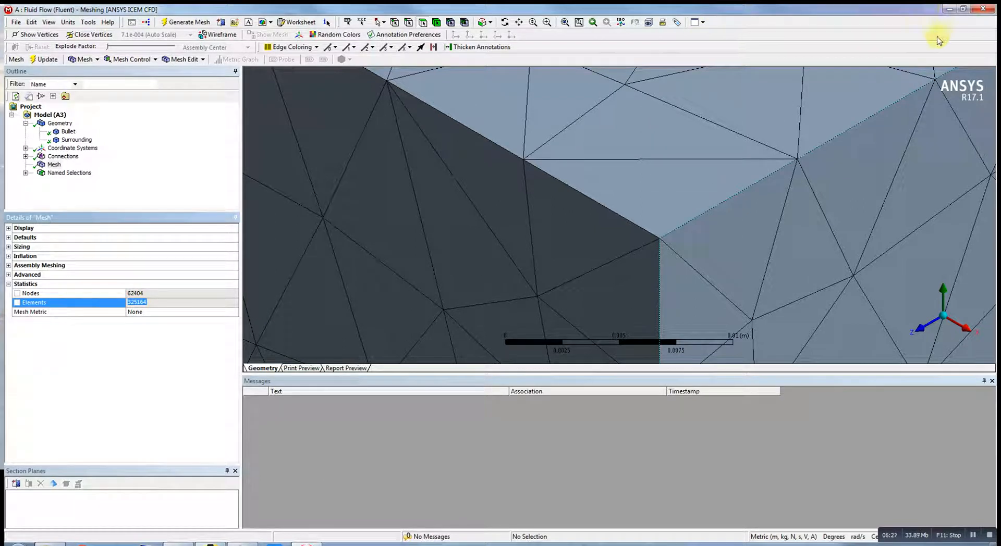
# Close the meshing window and update the Mesh component of the Fluid Flow (Fluent) system in Workbench
pyautogui.click(983, 9)
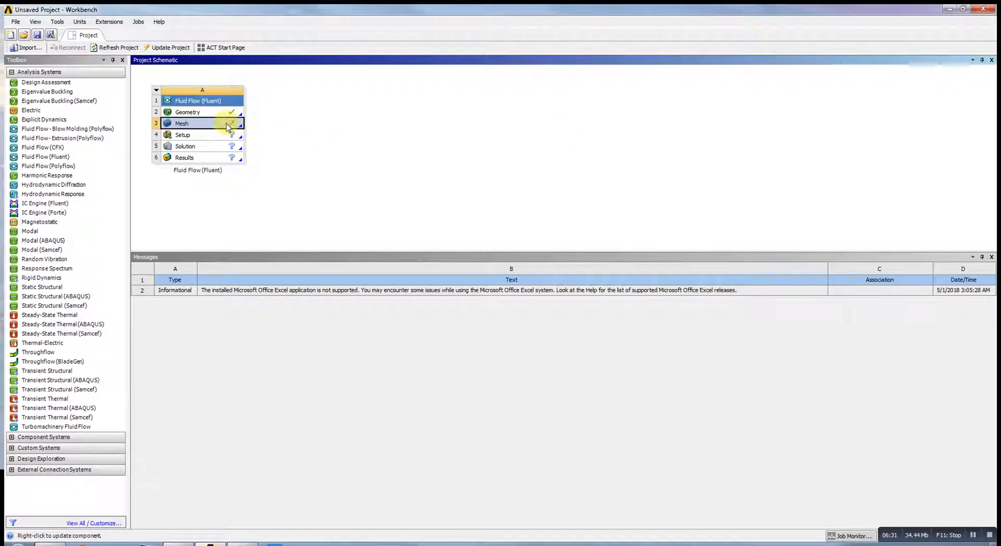
pyautogui.rightClick(228, 127)
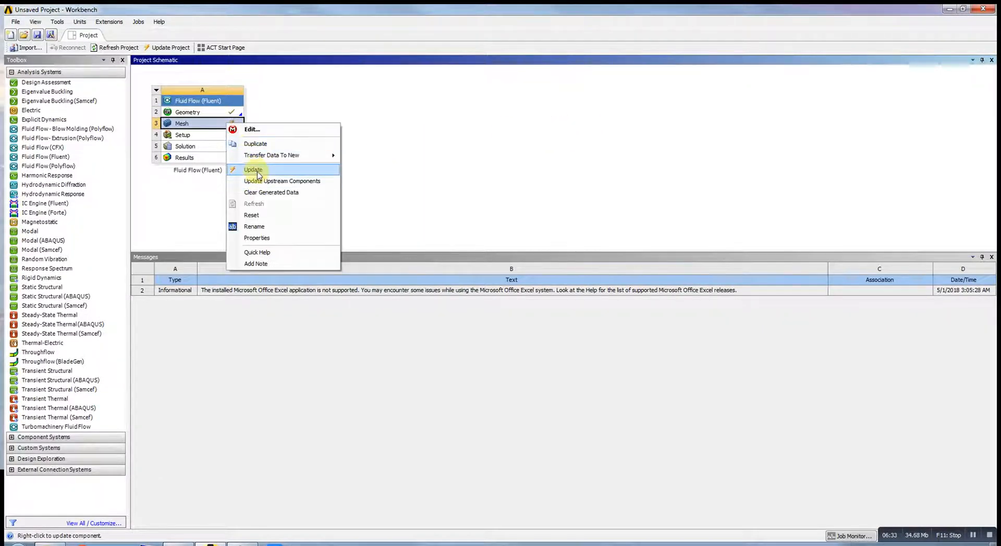
pyautogui.click(258, 172)
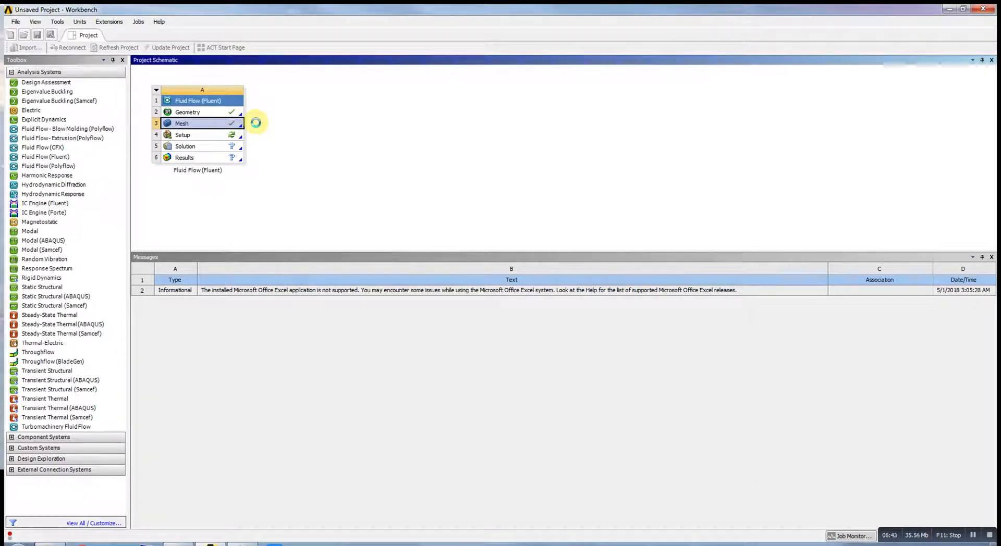
# Launch Fluent from the system's Setup component with parallel processing on the local machine using 5 processes
pyautogui.doubleClick(228, 135)
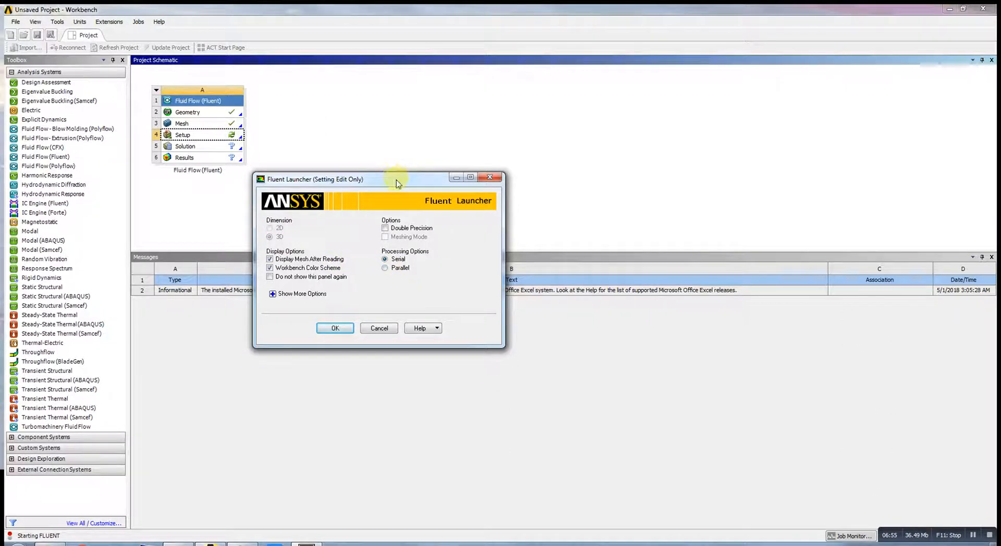
pyautogui.moveTo(396, 182); pyautogui.dragTo(452, 86)
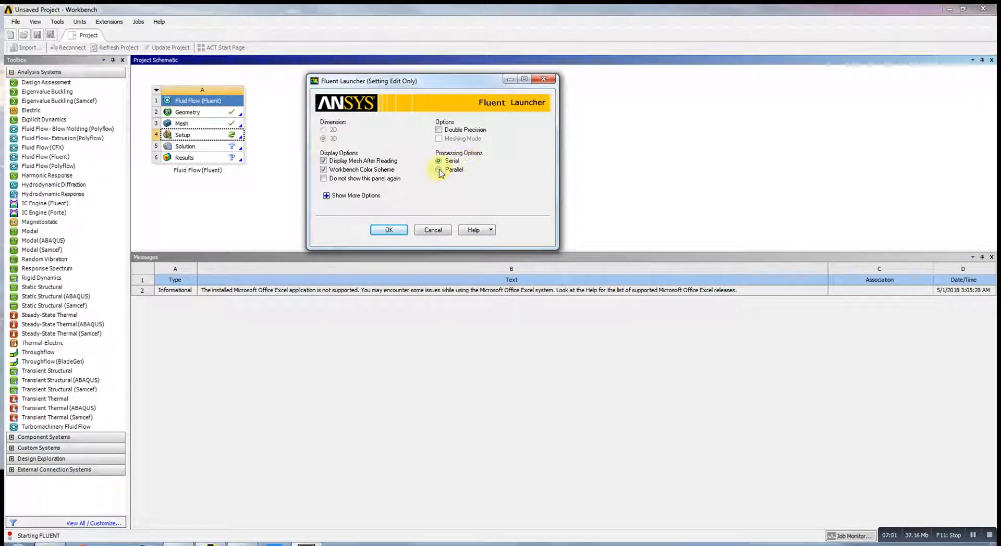
pyautogui.click(440, 170)
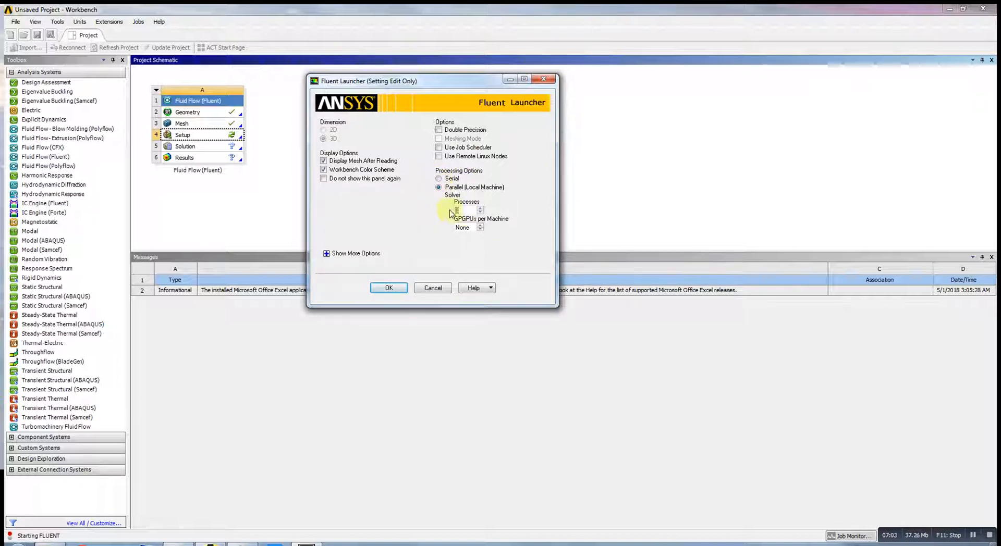
pyautogui.write('6')
pyautogui.write('5')
pyautogui.doubleClick(454, 210)
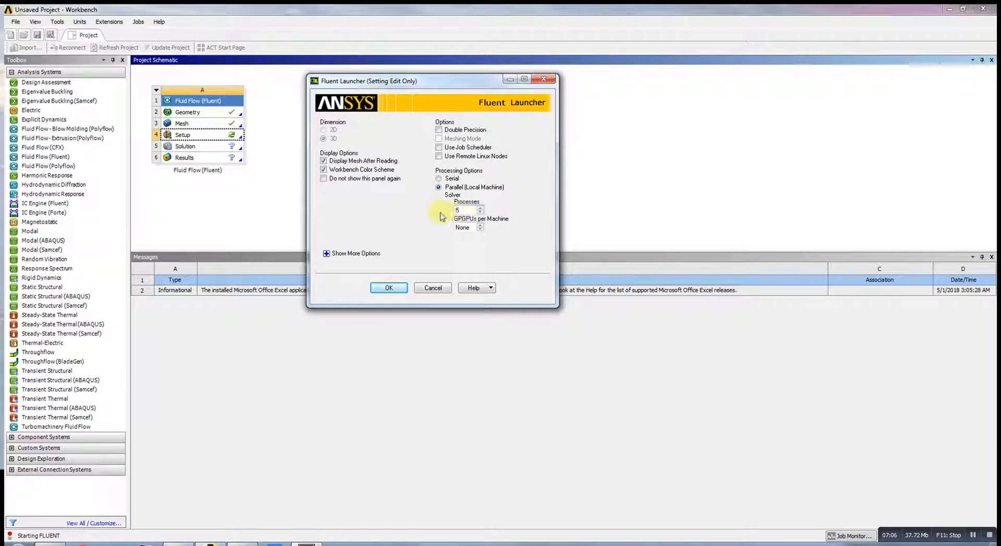
pyautogui.write('5')
pyautogui.click(396, 290)
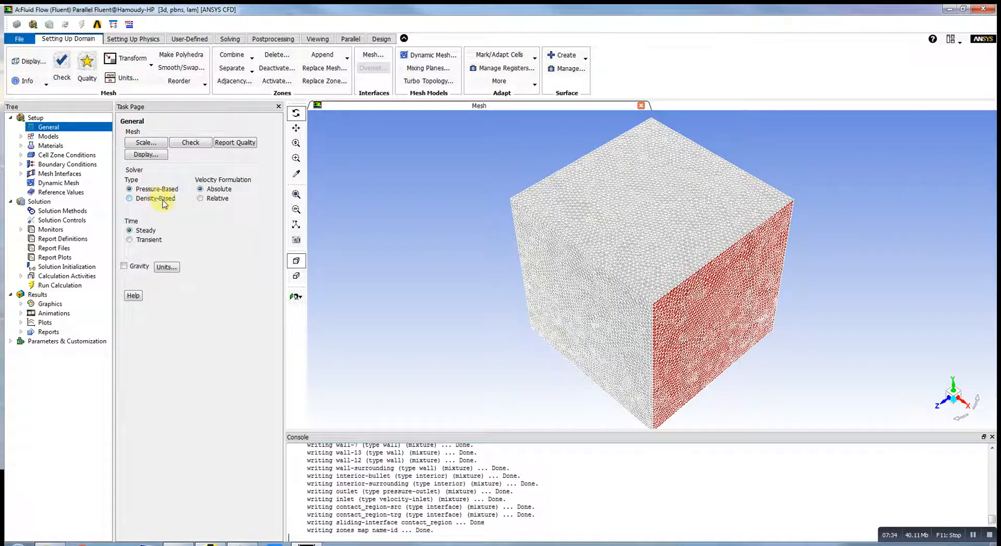
# Set the solver type to Density-Based and run a mesh check
pyautogui.click(130, 200)
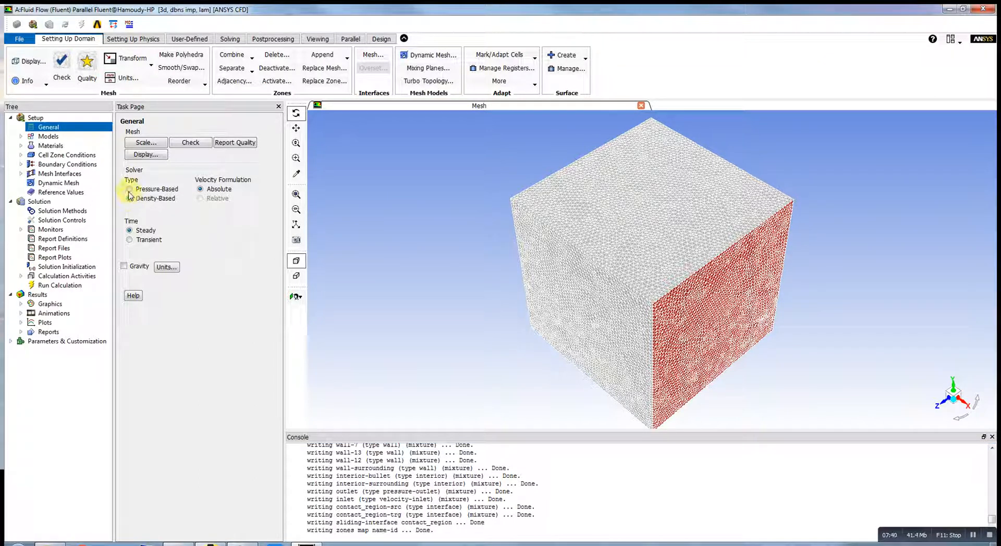
pyautogui.click(191, 143)
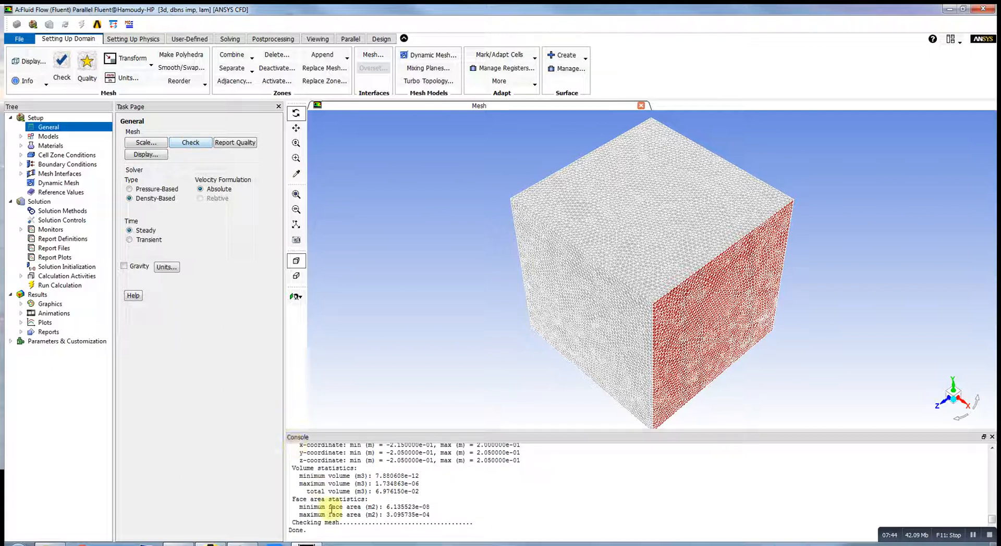
# Set the viscous model to Spalart-Allmaras (1 eqn) with its default constants
pyautogui.click(48, 137)
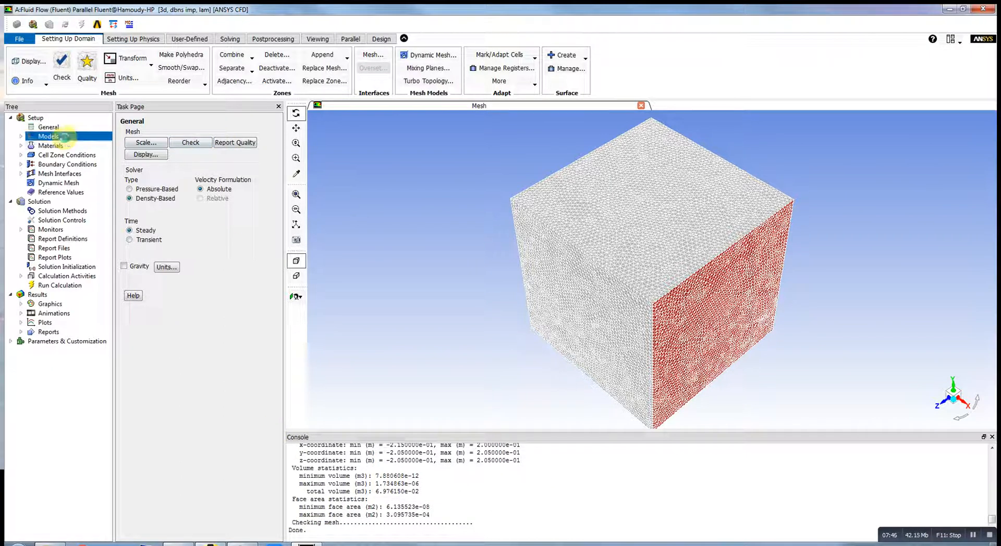
pyautogui.doubleClick(146, 162)
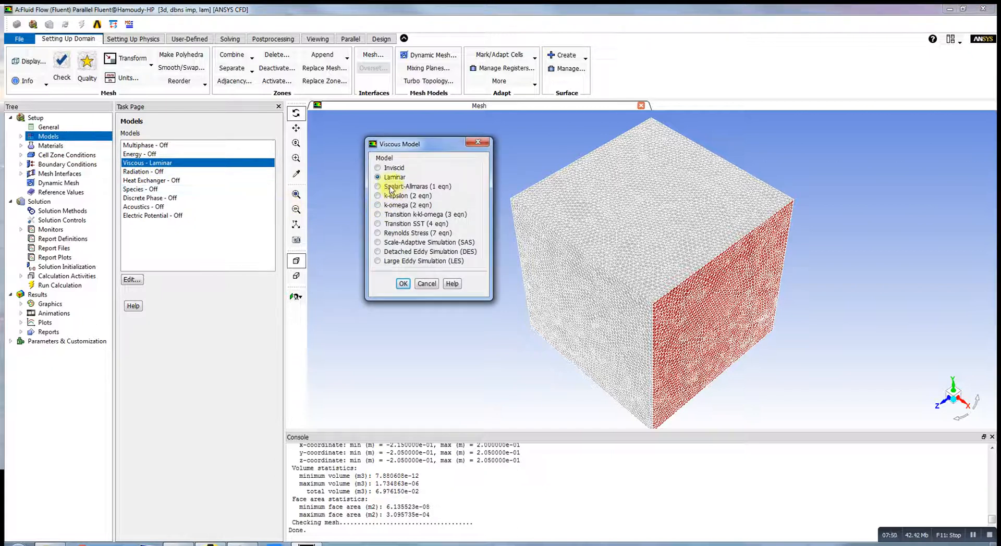
pyautogui.click(378, 188)
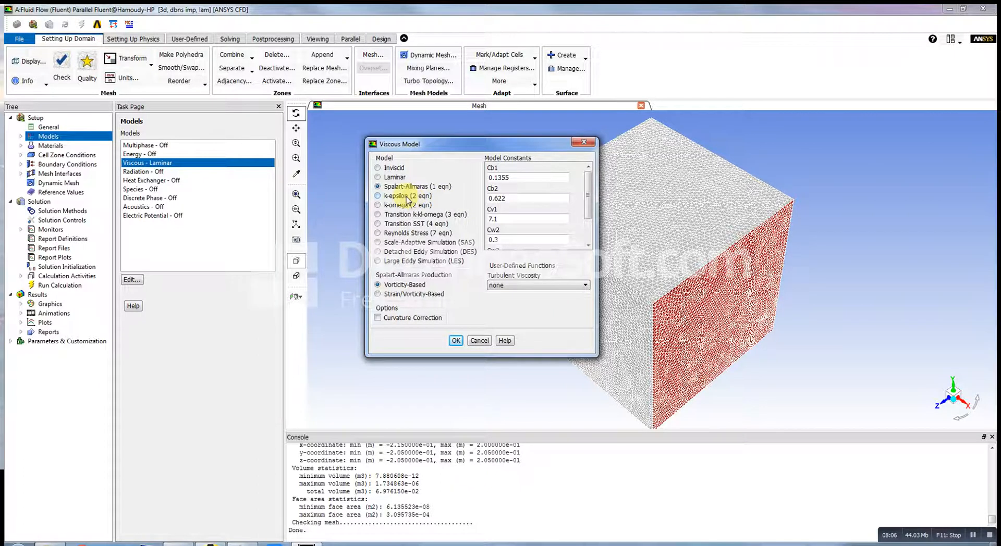
pyautogui.click(456, 342)
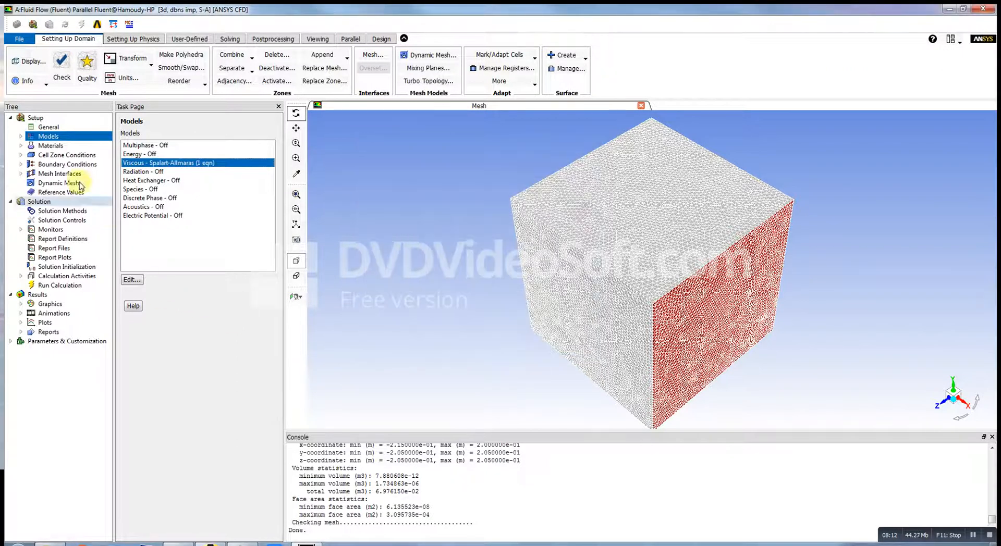
# Change the density of the fluid material air to ideal-gas, apply it and recheck the material's properties
pyautogui.click(52, 145)
pyautogui.doubleClick(133, 155)
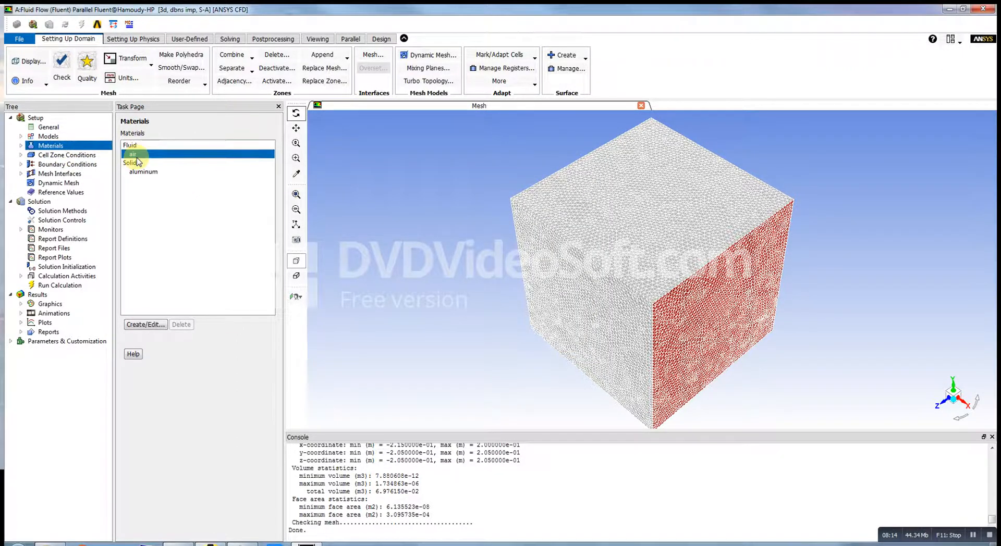
pyautogui.click(449, 266)
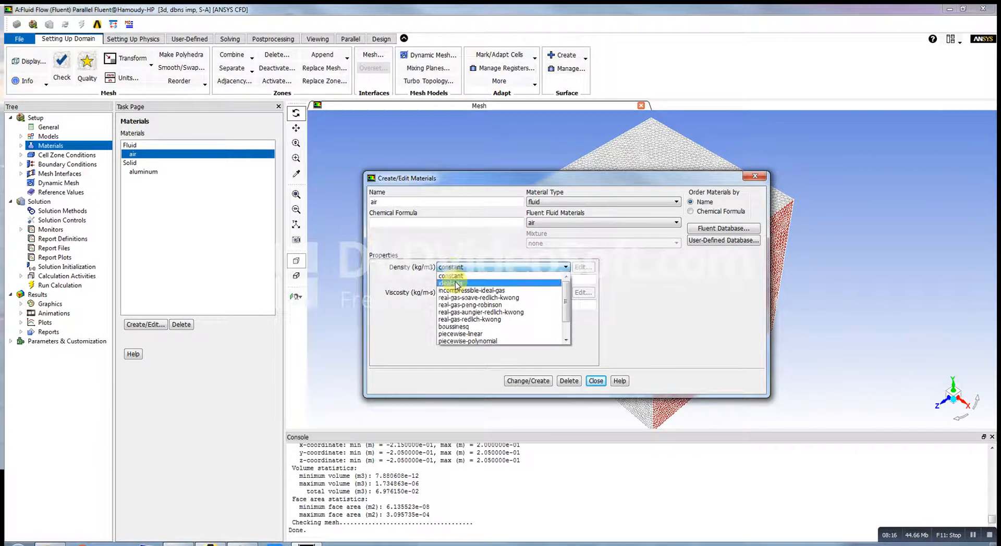
pyautogui.click(459, 283)
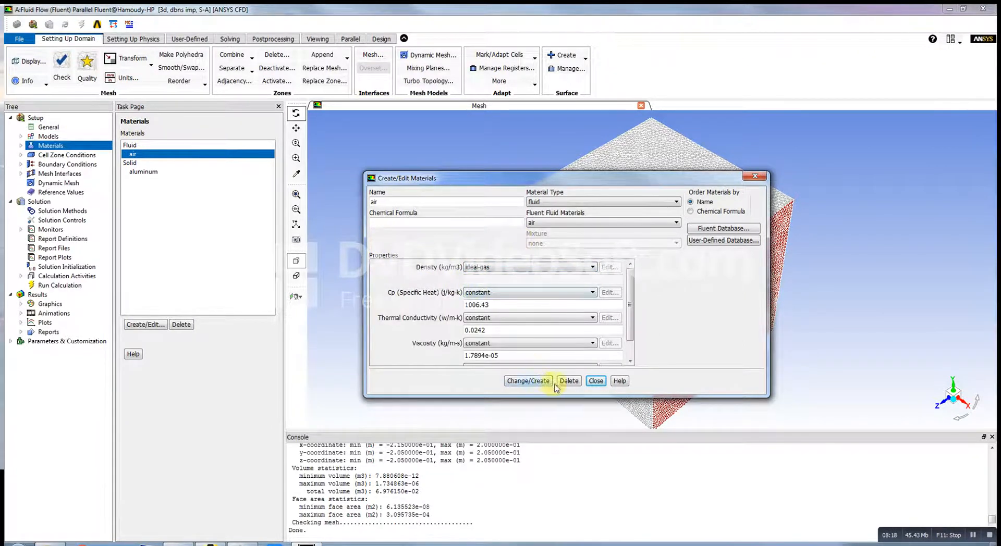
pyautogui.click(531, 381)
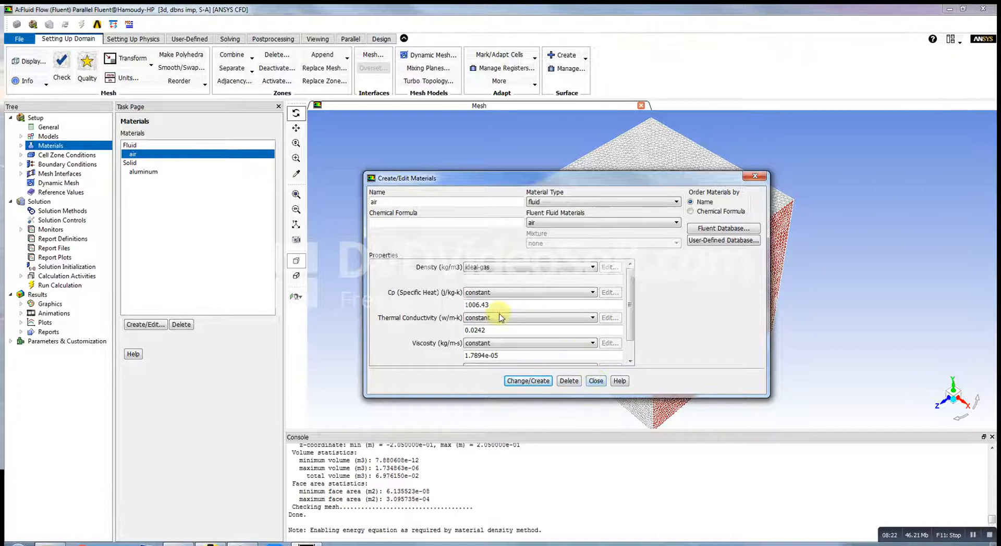
pyautogui.click(594, 381)
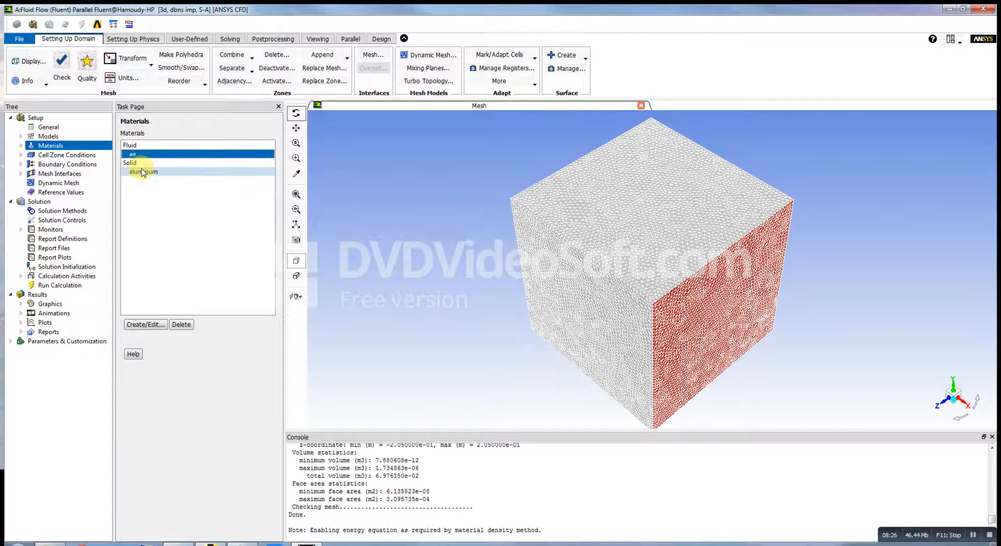
pyautogui.doubleClick(133, 154)
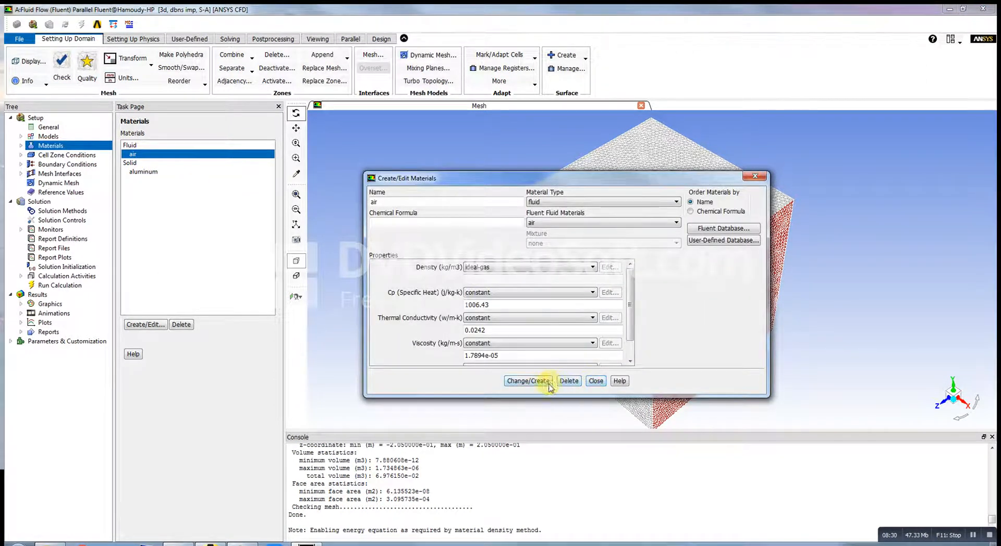
pyautogui.click(595, 381)
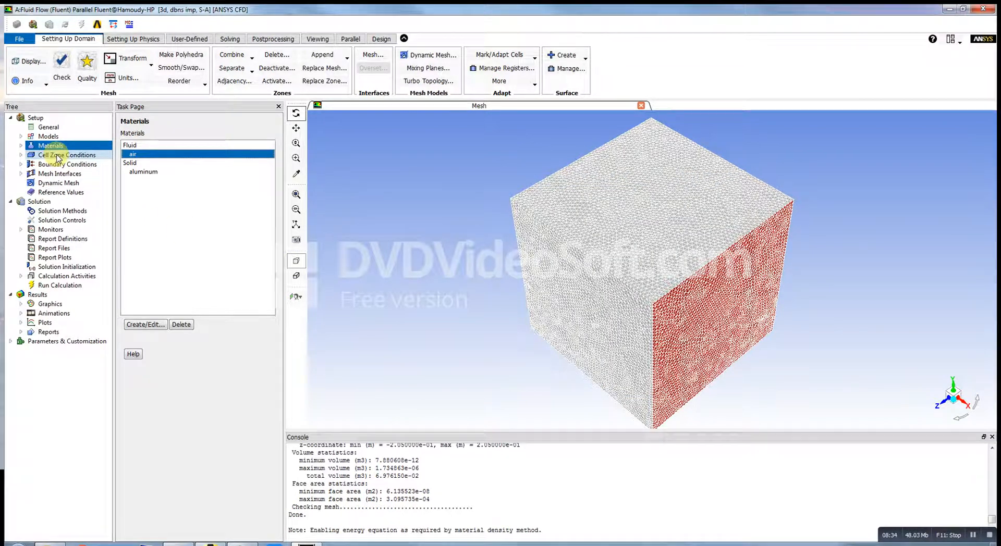
# Change the boundary type of the inlet zone to pressure-far-field
pyautogui.click(58, 156)
pyautogui.click(61, 165)
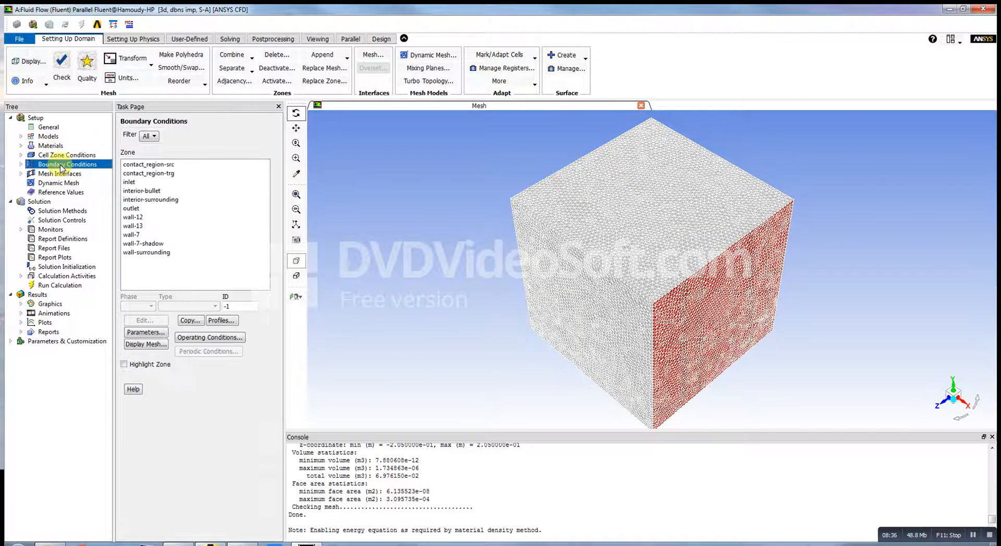
pyautogui.click(131, 183)
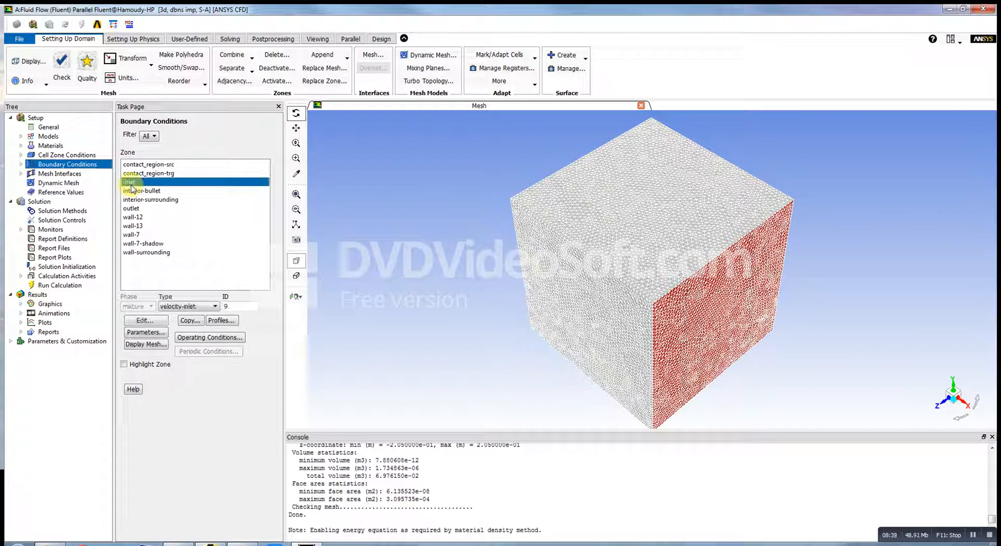
pyautogui.click(215, 306)
pyautogui.click(196, 345)
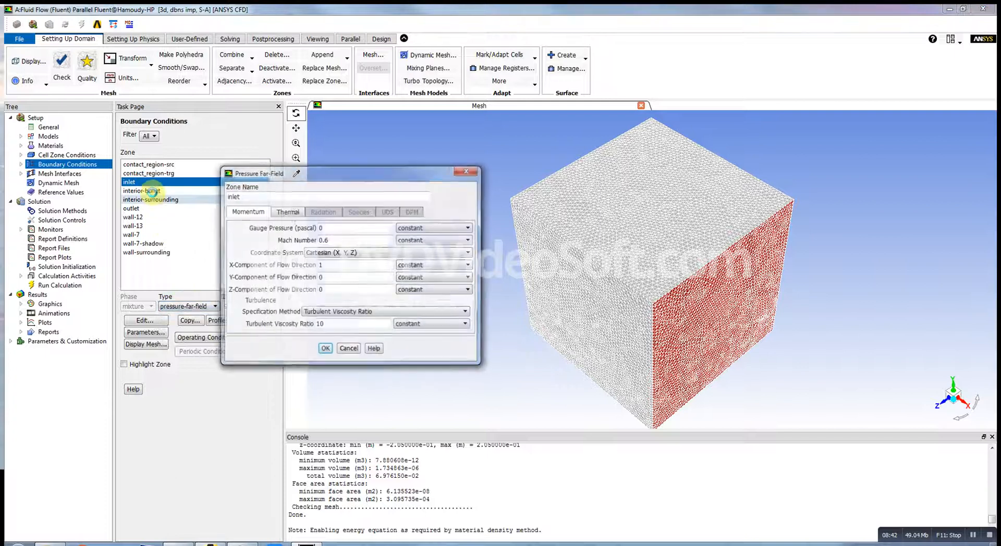
# Set the inlet's gauge pressure to 101325 Pa, Mach number to 1.1 and temperature to 288 K
pyautogui.click(317, 230)
pyautogui.write('101325')
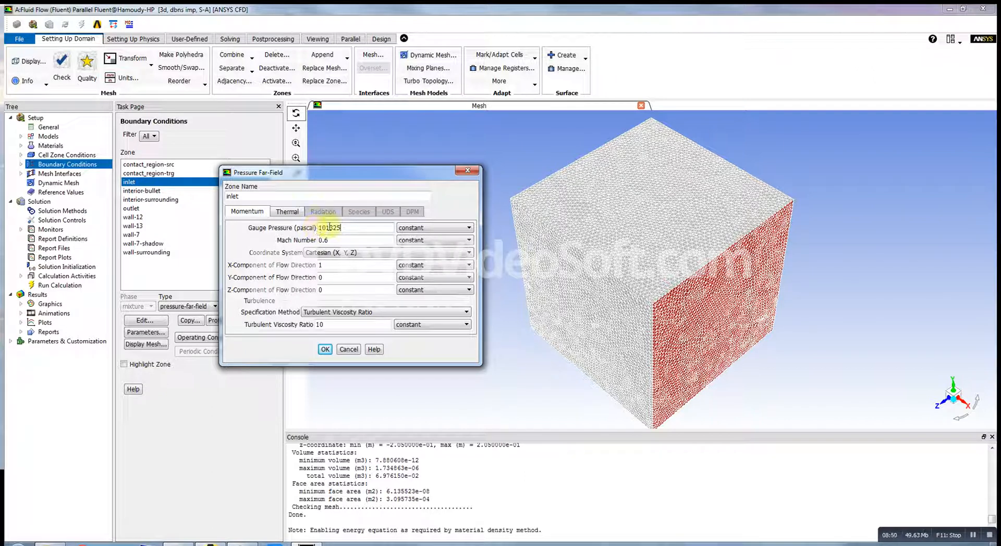
pyautogui.moveTo(330, 239); pyautogui.dragTo(321, 239)
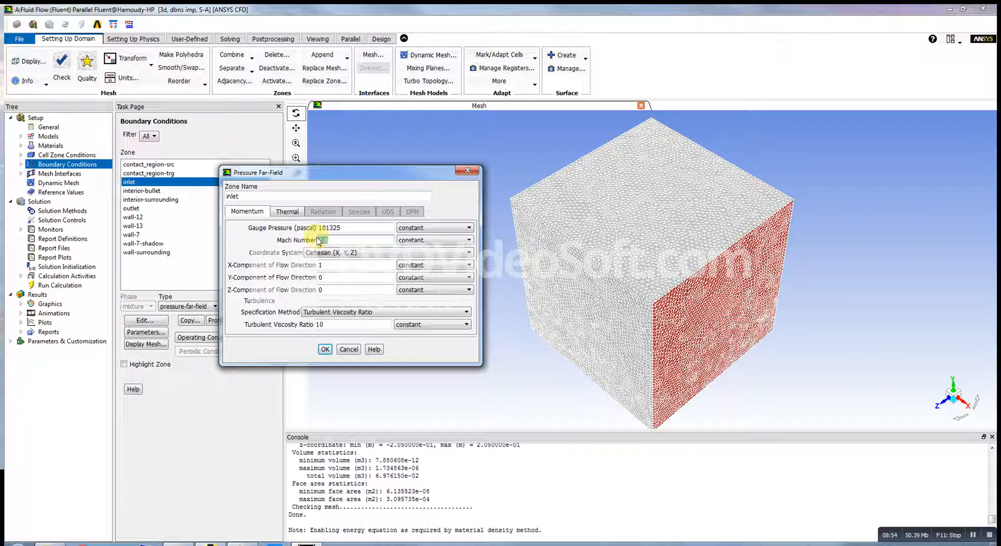
pyautogui.write('1.1')
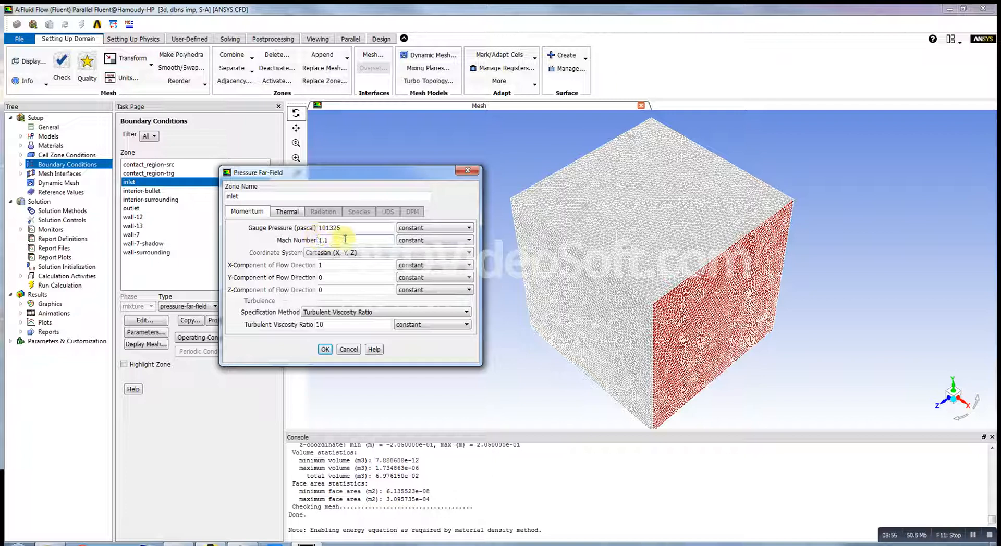
pyautogui.click(295, 213)
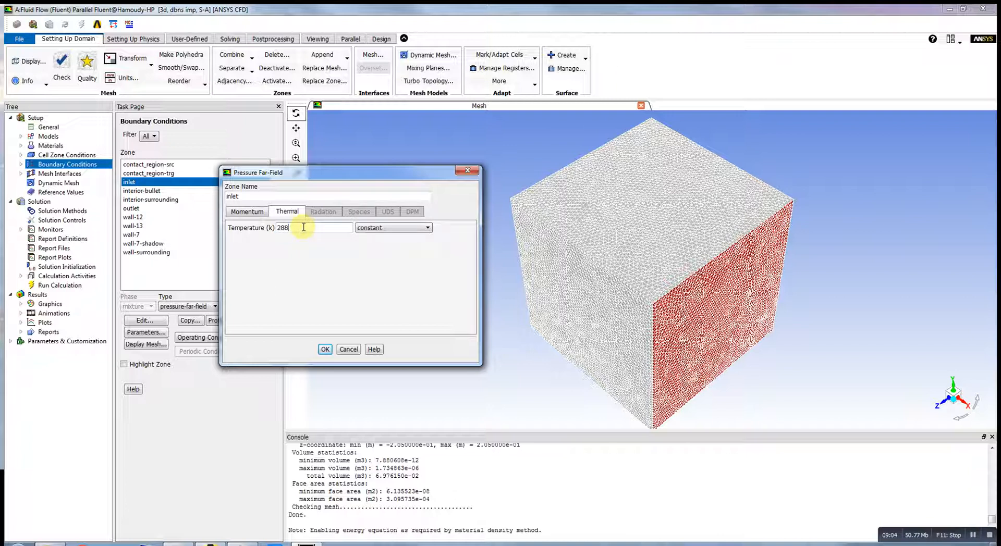
pyautogui.click(325, 349)
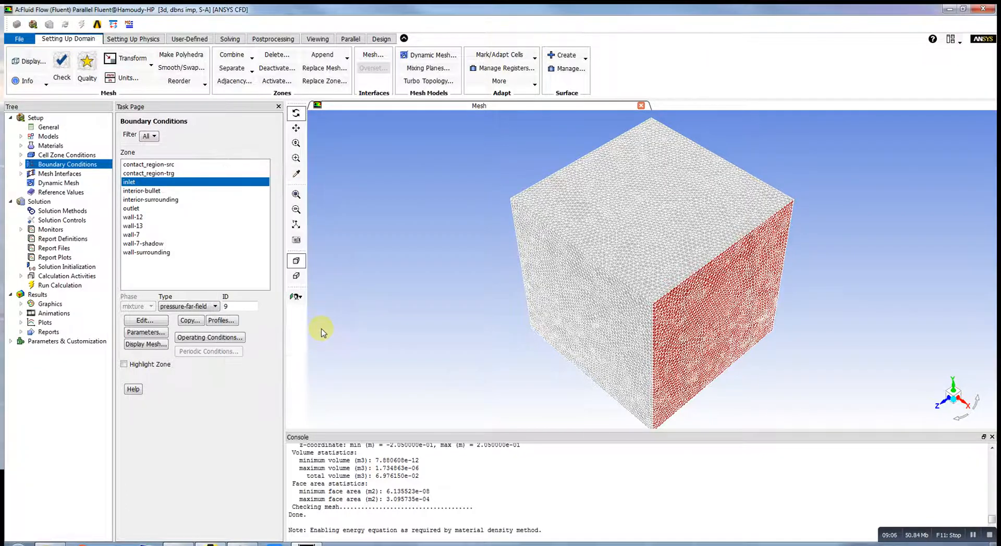
# Compute the reference values from the inlet and set the reference zone to surrounding
pyautogui.click(156, 209)
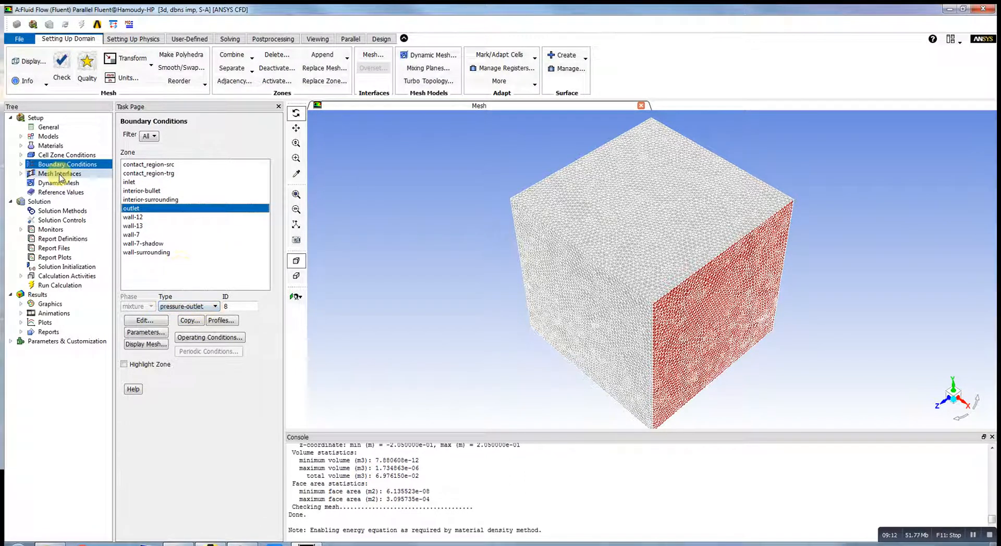
pyautogui.click(61, 192)
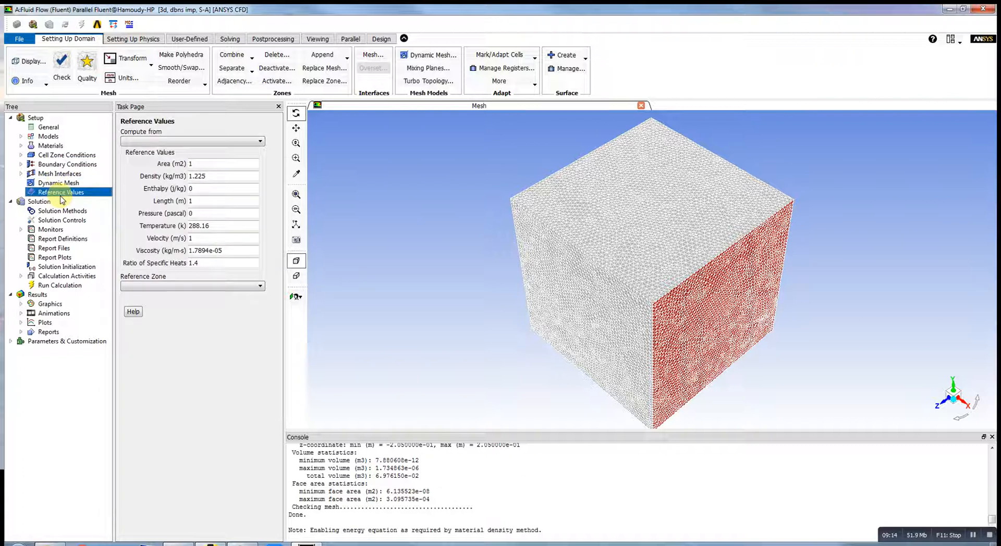
pyautogui.click(160, 140)
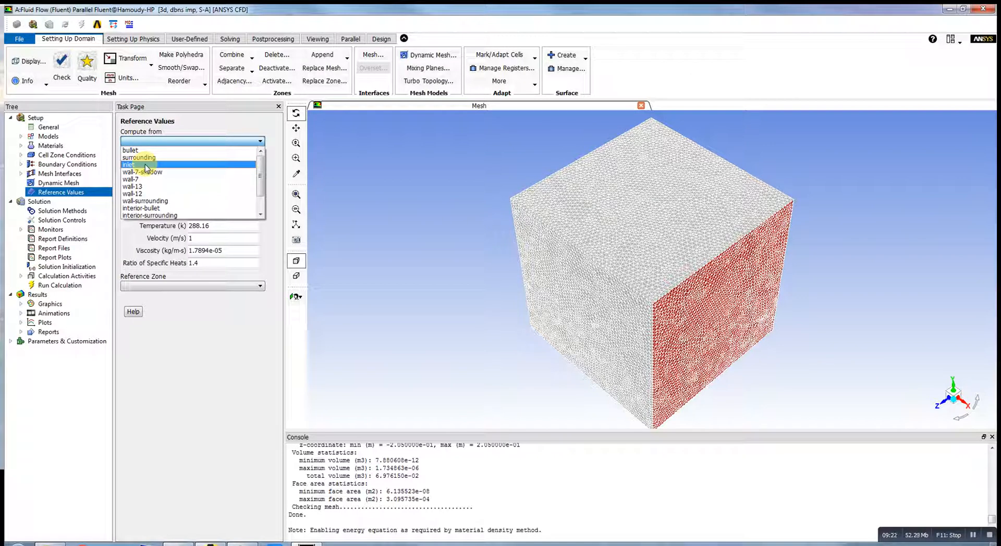
pyautogui.click(146, 165)
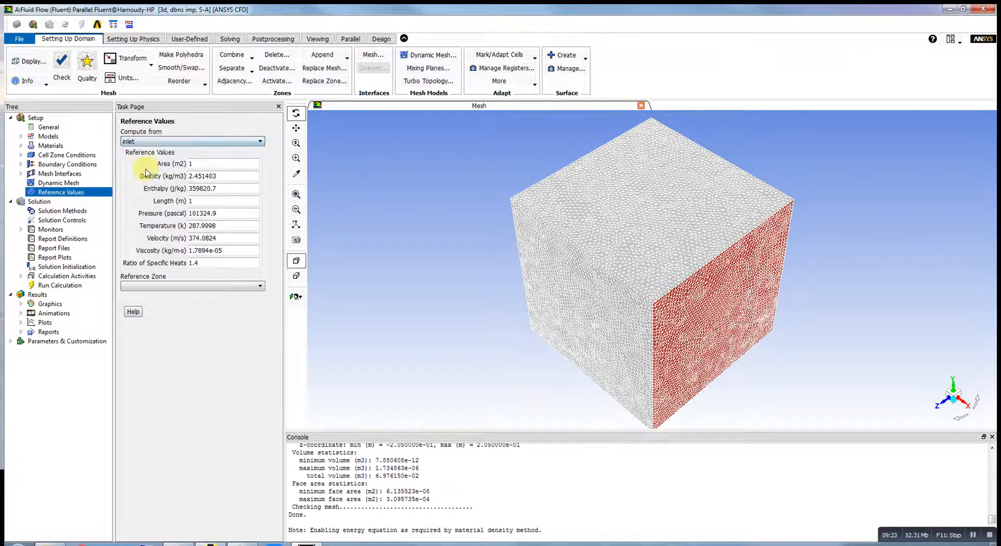
pyautogui.click(178, 288)
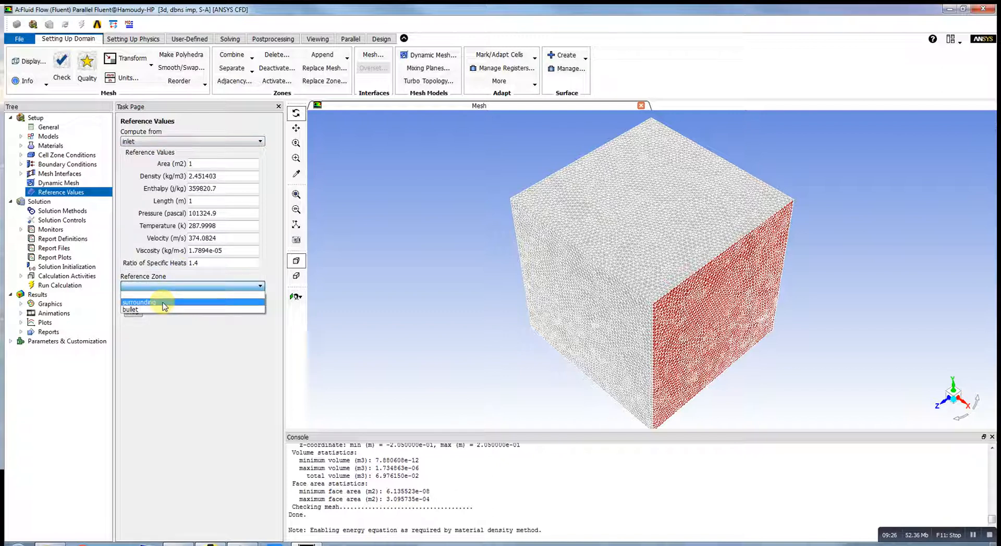
pyautogui.click(163, 303)
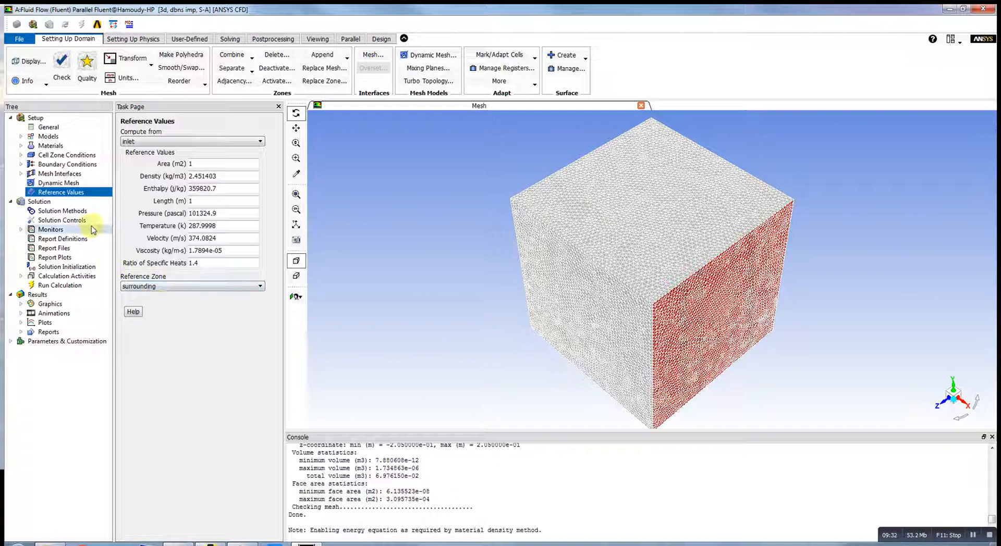
# Create a drag monitor on wall-surrounding with plotting and writing to the cd-1-history file enabled
pyautogui.click(62, 211)
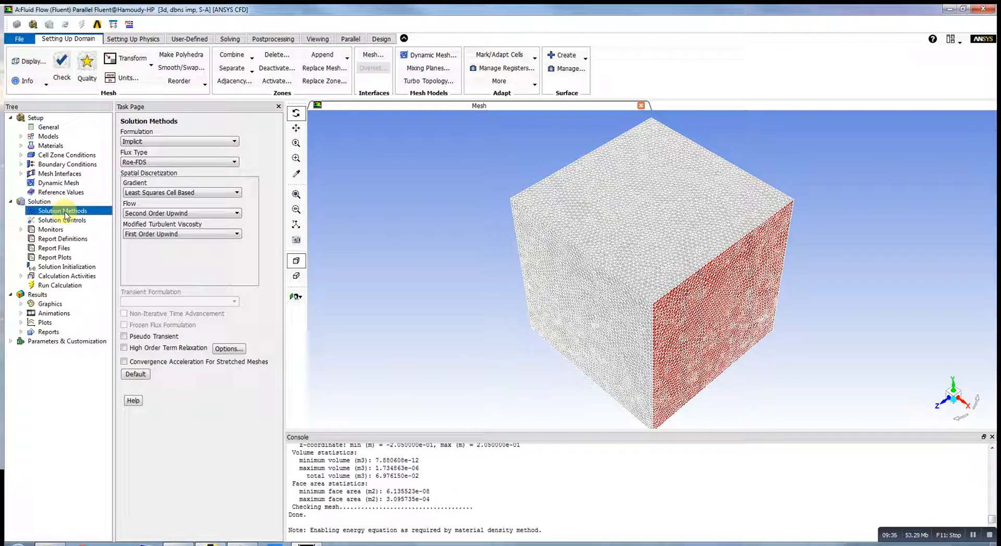
pyautogui.click(63, 221)
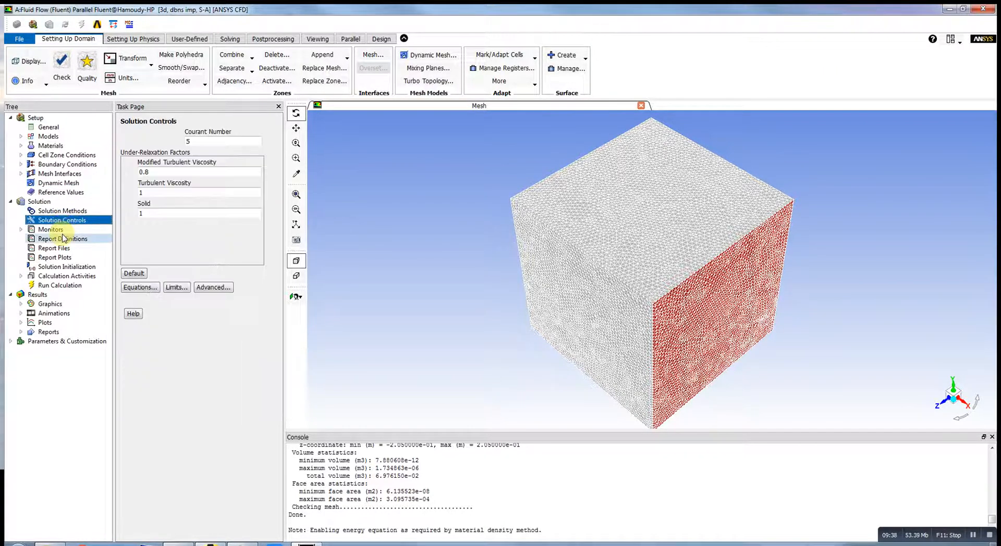
pyautogui.click(52, 229)
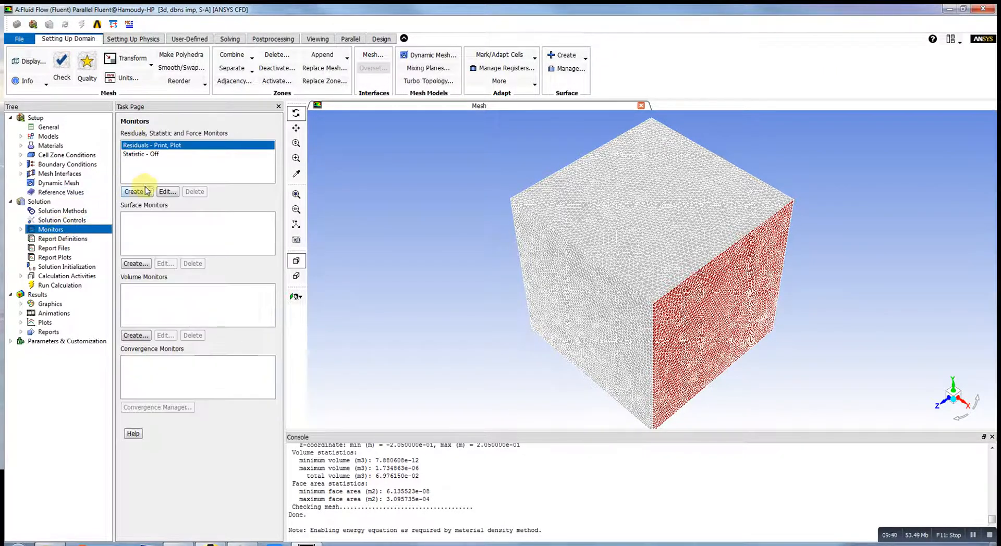
pyautogui.click(147, 192)
pyautogui.click(153, 206)
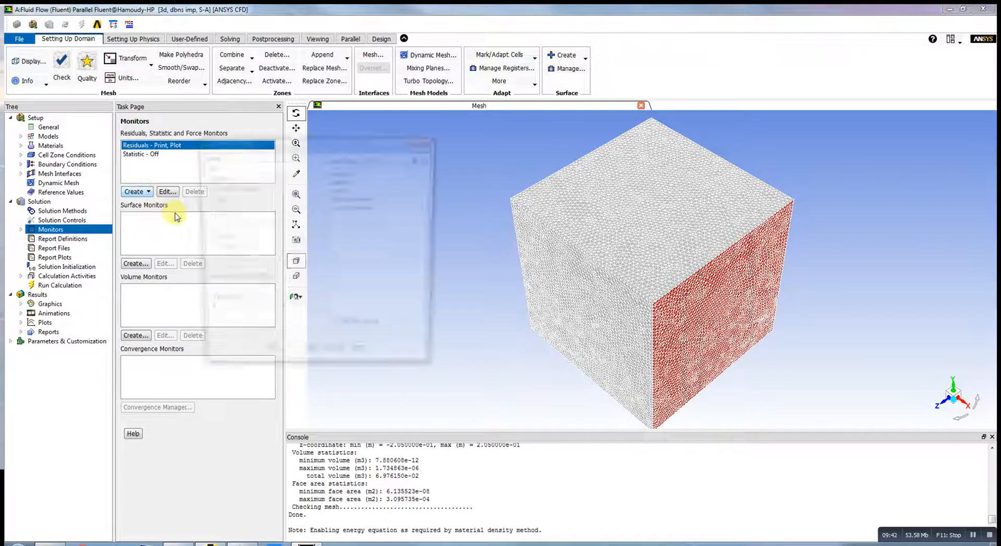
pyautogui.click(386, 208)
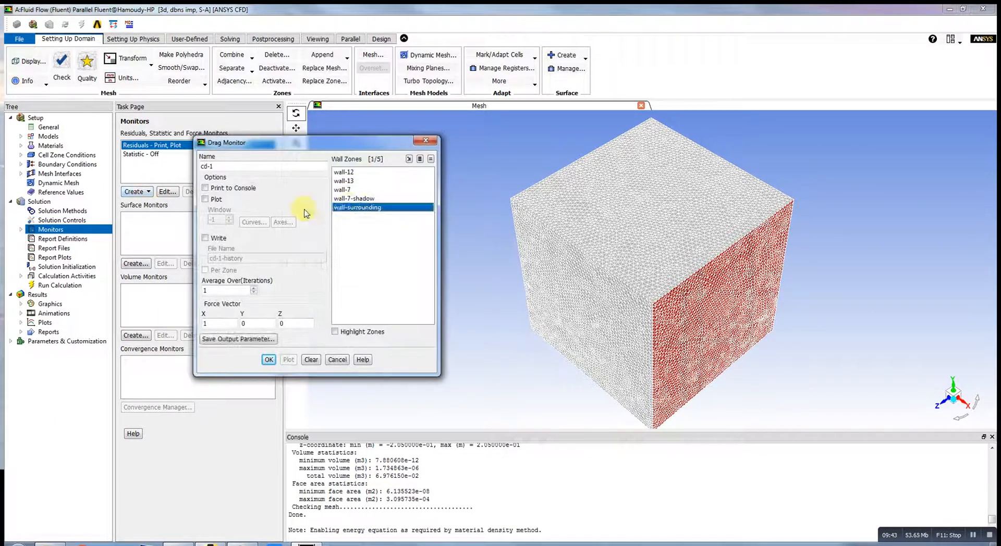
pyautogui.click(205, 199)
pyautogui.click(205, 237)
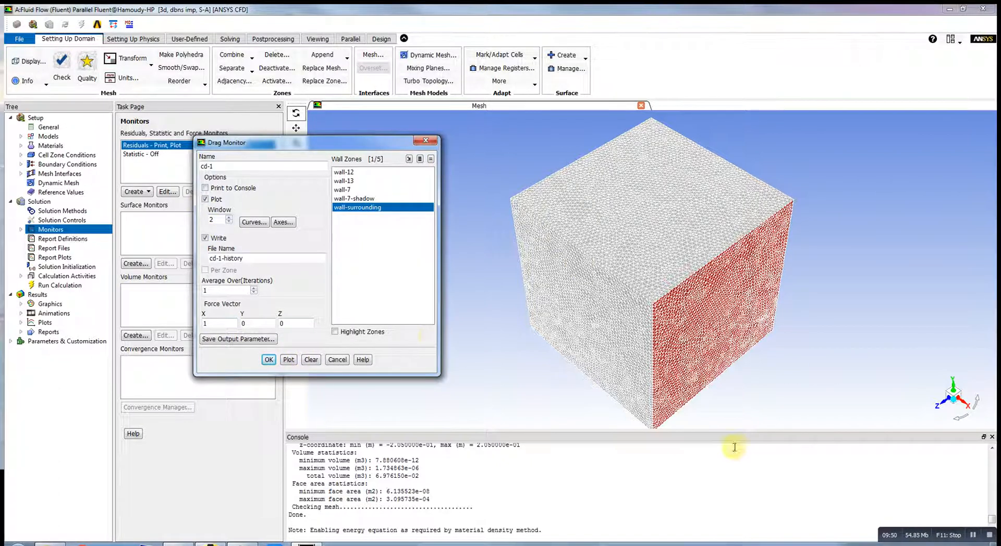
pyautogui.click(269, 360)
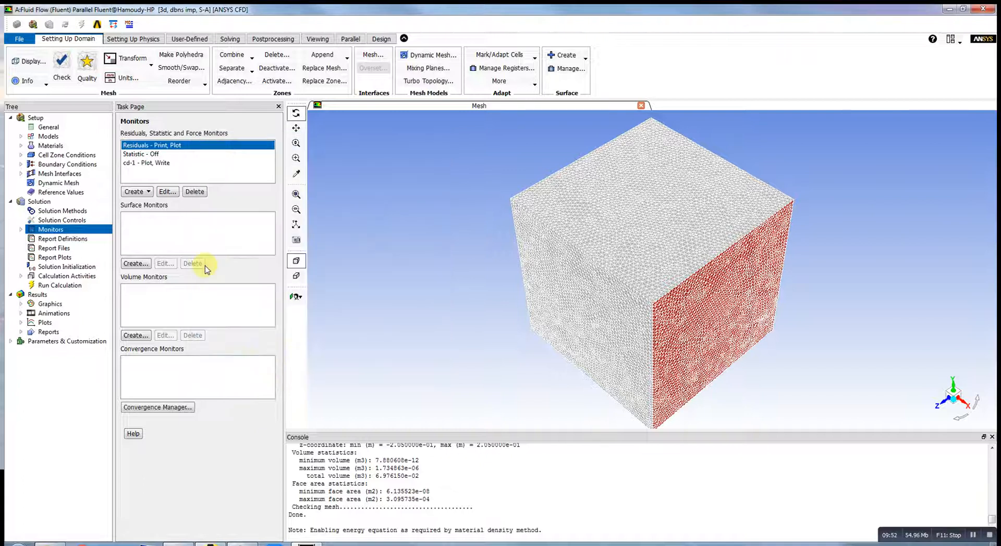
# Create a lift monitor on wall-surrounding with plotting and writing to the cl-1-history file enabled
pyautogui.click(143, 193)
pyautogui.click(143, 217)
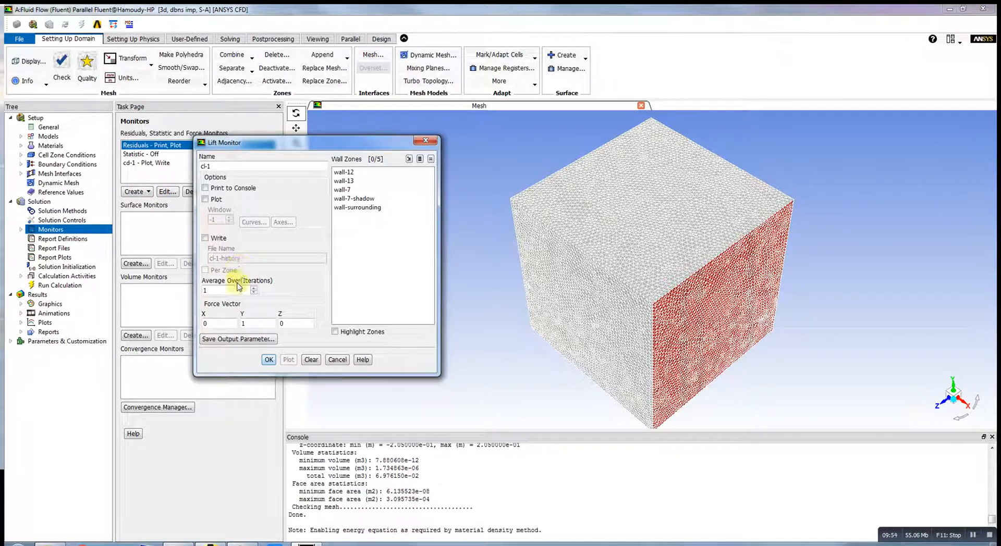
pyautogui.click(206, 199)
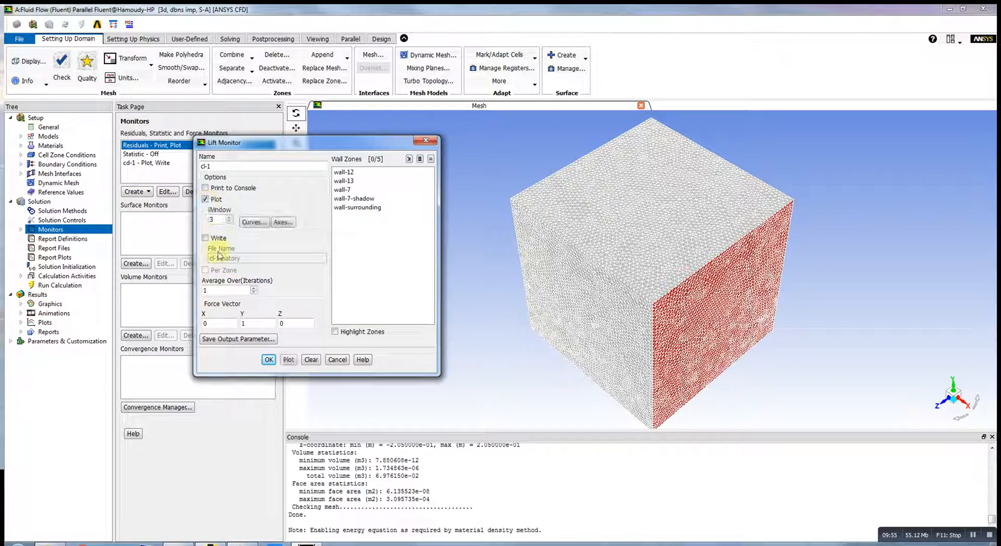
pyautogui.click(205, 239)
pyautogui.click(344, 208)
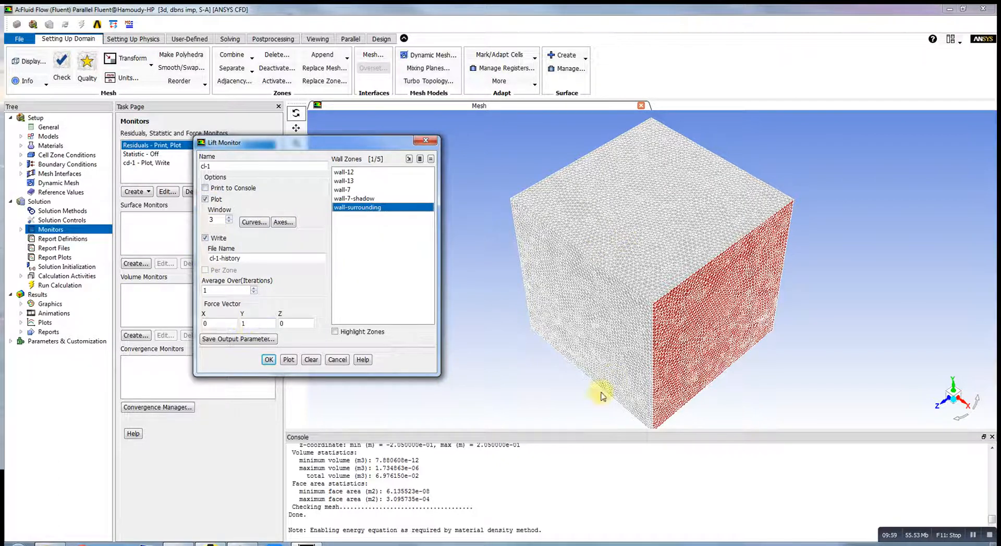
pyautogui.click(269, 360)
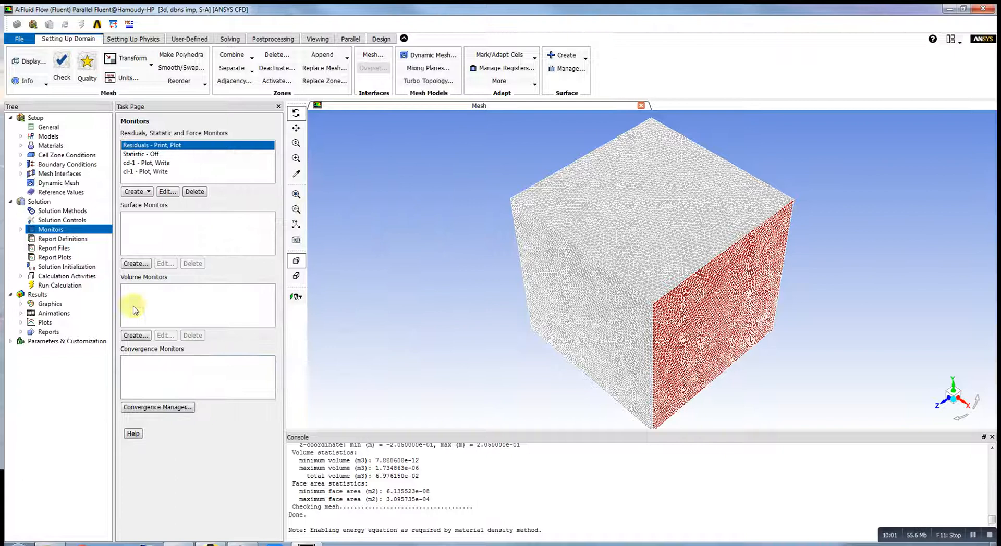
# Initialize the solution with the Hybrid Initialization method
pyautogui.click(67, 276)
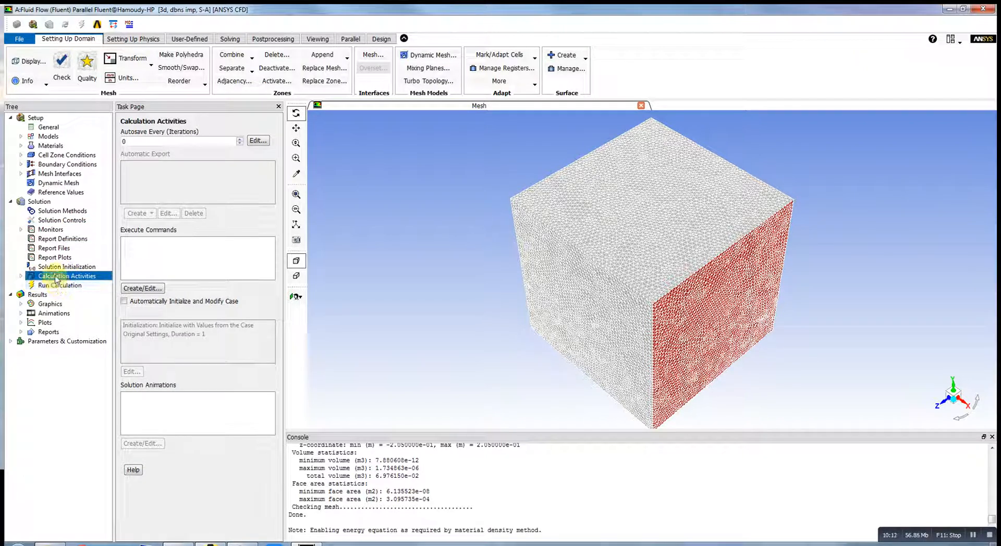
pyautogui.click(60, 266)
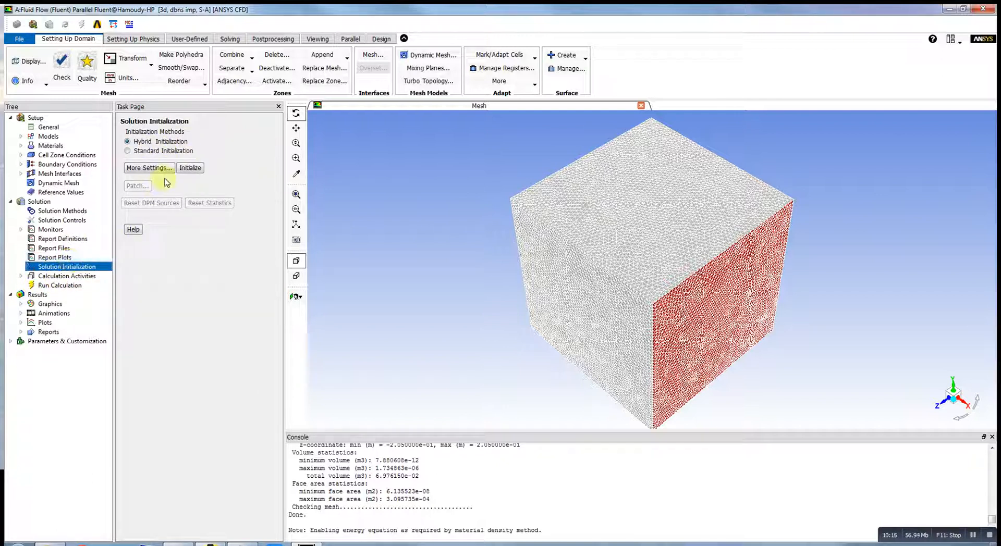
pyautogui.click(190, 169)
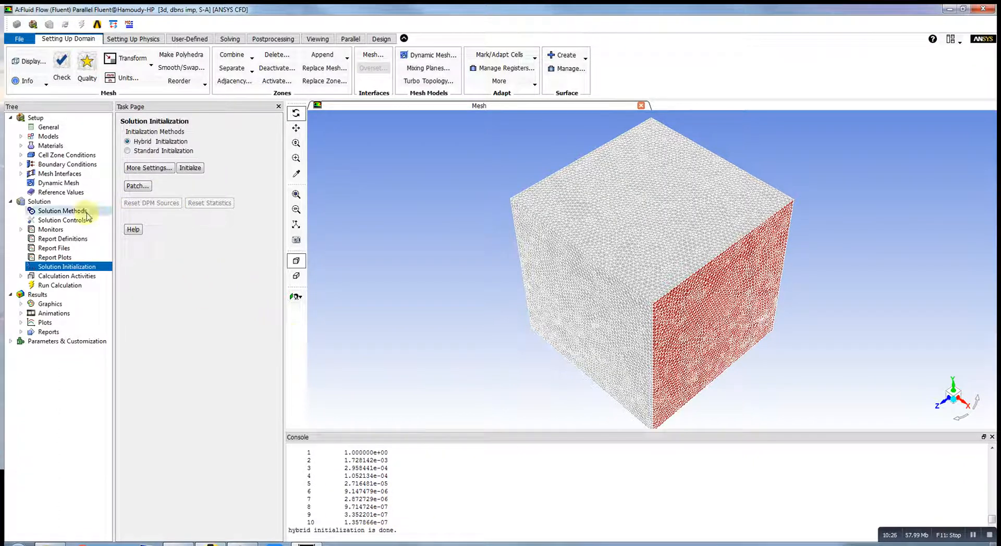
# Check the case setup, close its recommendations and run the calculation for 500 iterations
pyautogui.click(56, 277)
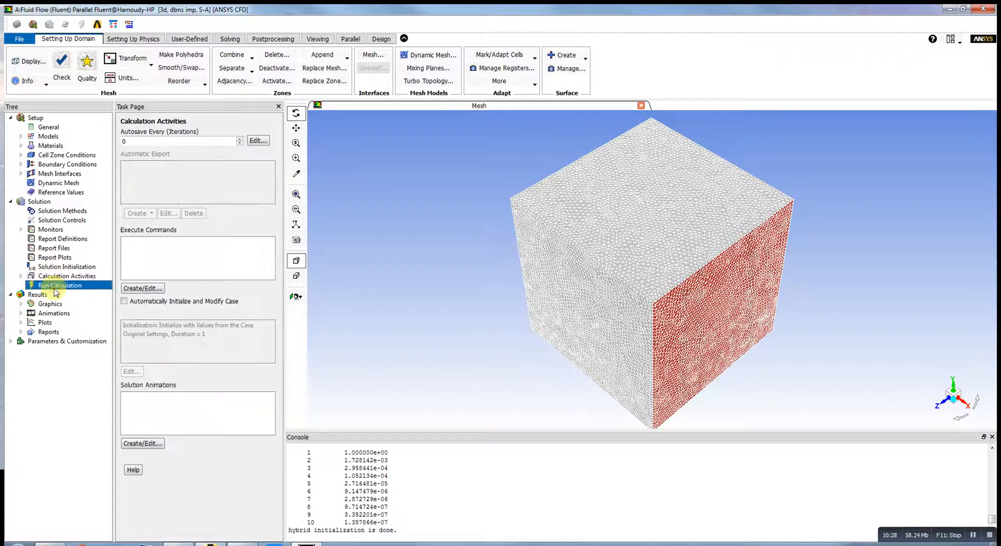
pyautogui.click(65, 286)
pyautogui.click(66, 276)
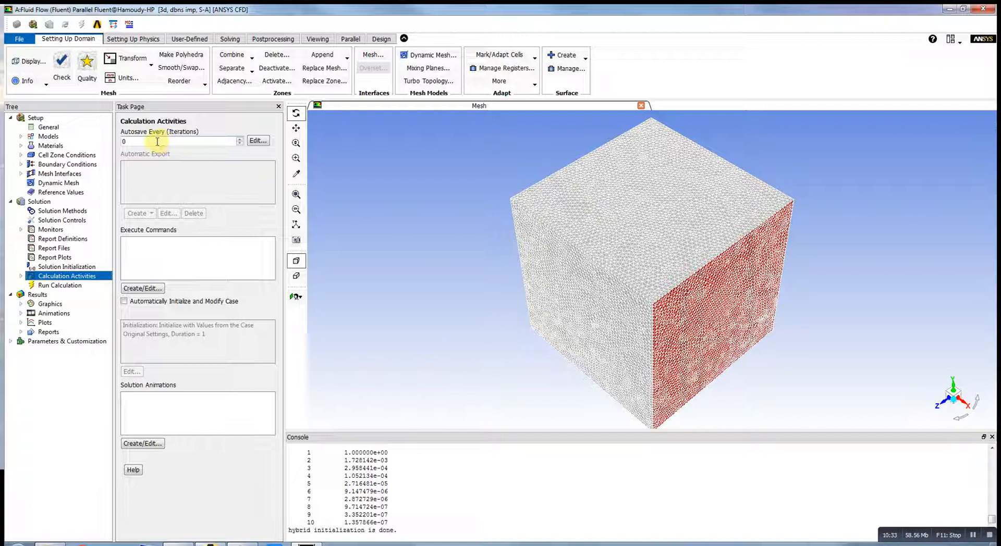
pyautogui.click(62, 286)
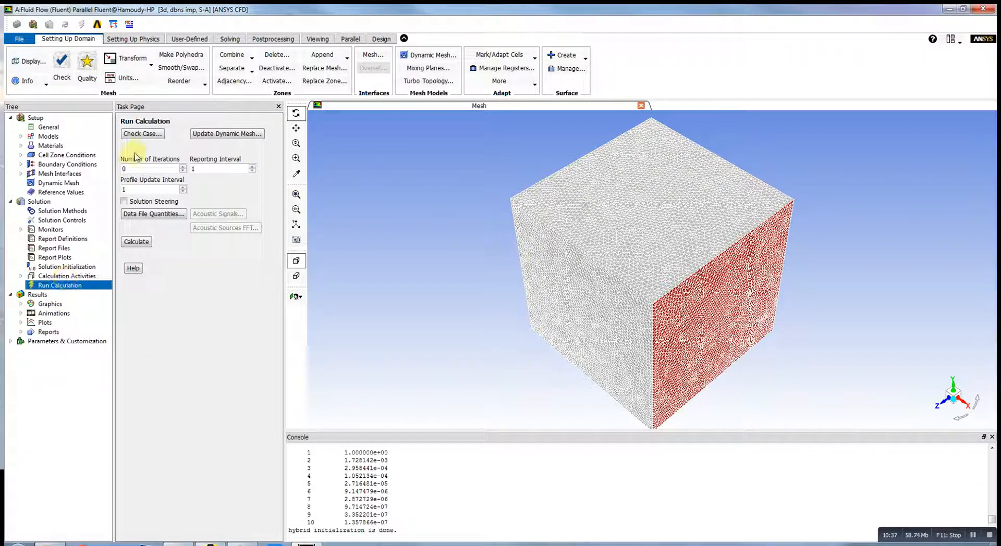
pyautogui.click(146, 137)
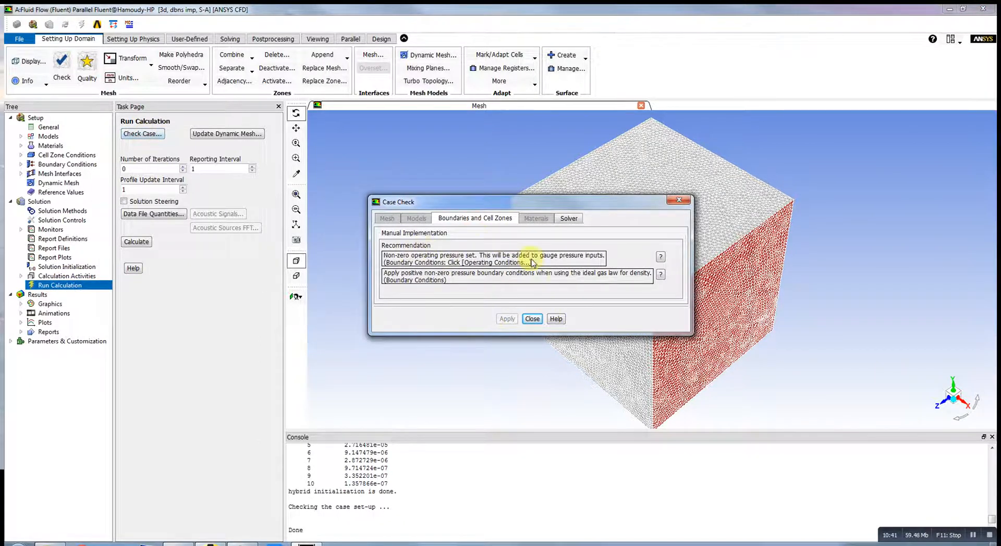
pyautogui.click(532, 320)
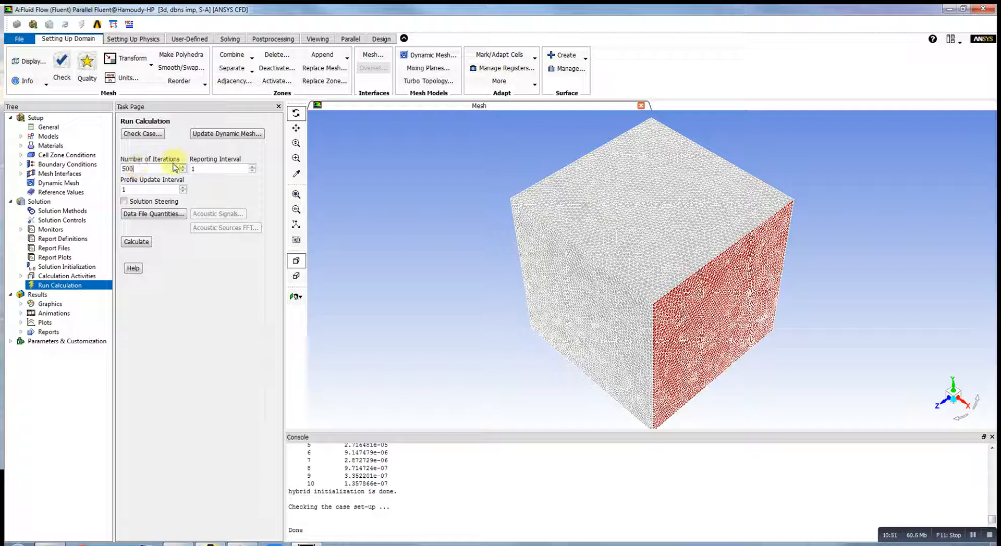
pyautogui.click(147, 243)
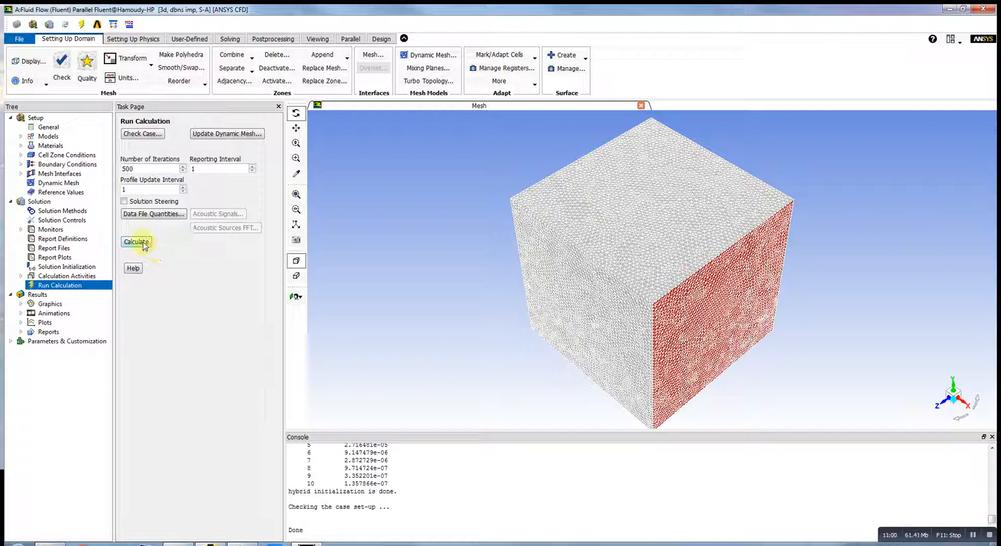
pyautogui.click(972, 536)
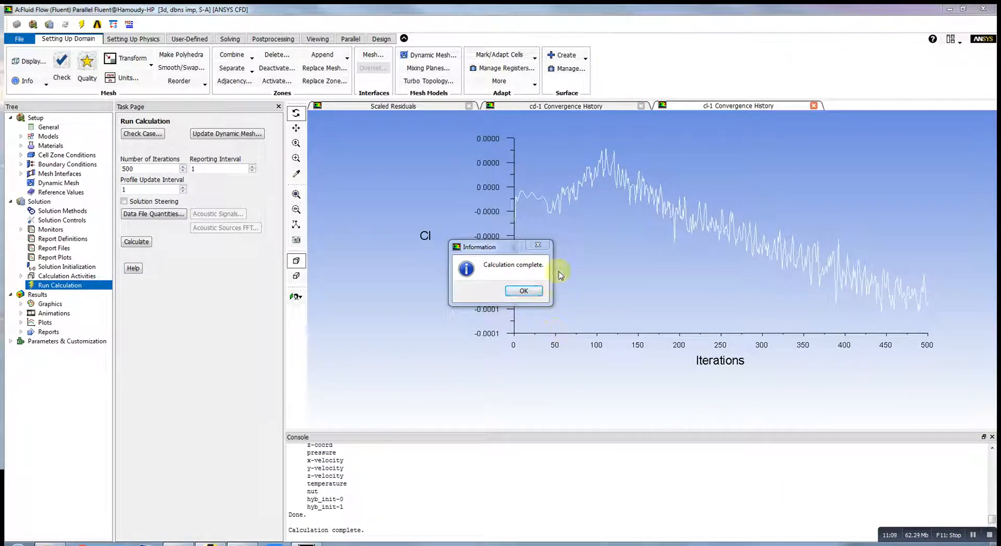
# Examine the drag and lift coefficient convergence histories and dismiss the calculation message
pyautogui.moveTo(495, 241); pyautogui.dragTo(408, 270)
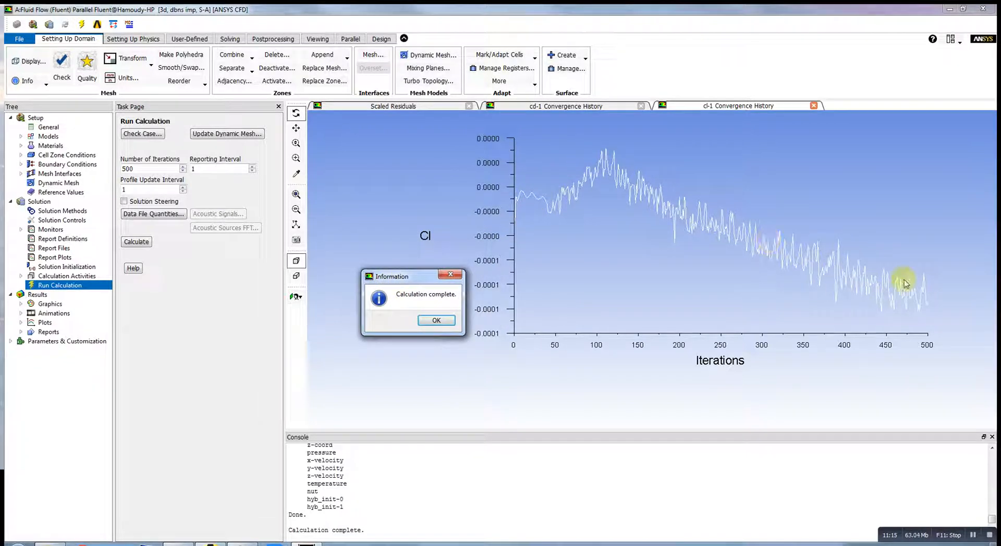
pyautogui.click(576, 106)
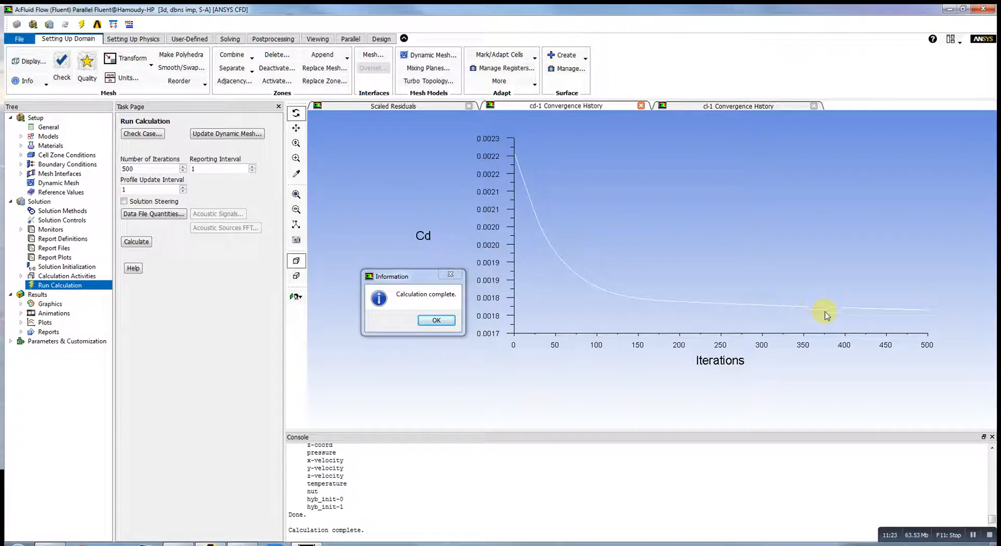
pyautogui.click(728, 107)
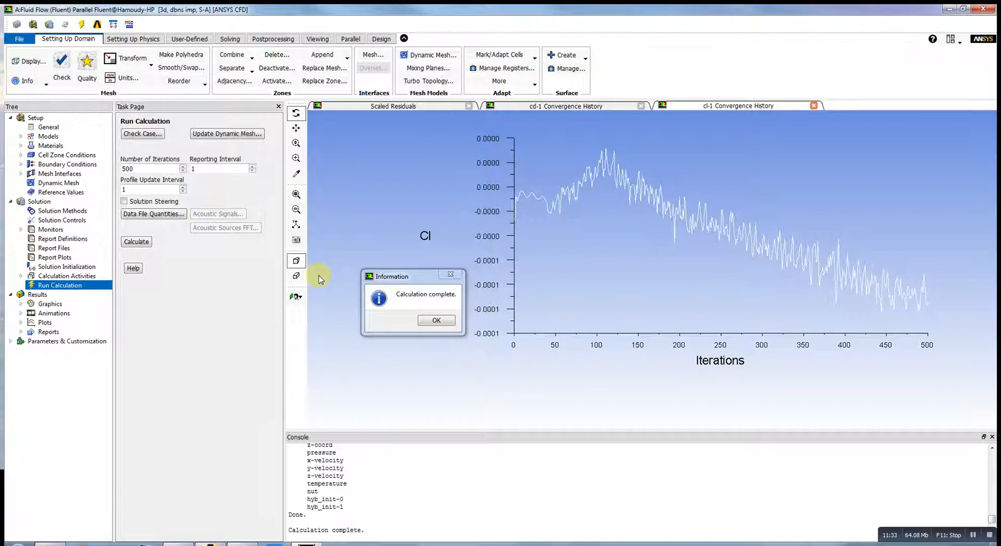
pyautogui.click(447, 322)
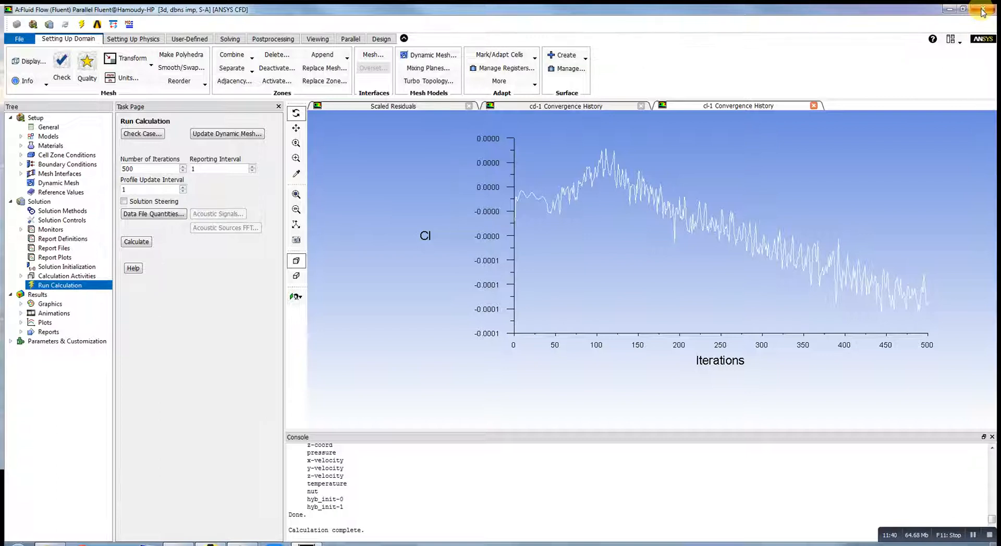
# Quit Fluent and open the Fluid Flow system's results from Workbench in CFD-Post
pyautogui.click(982, 11)
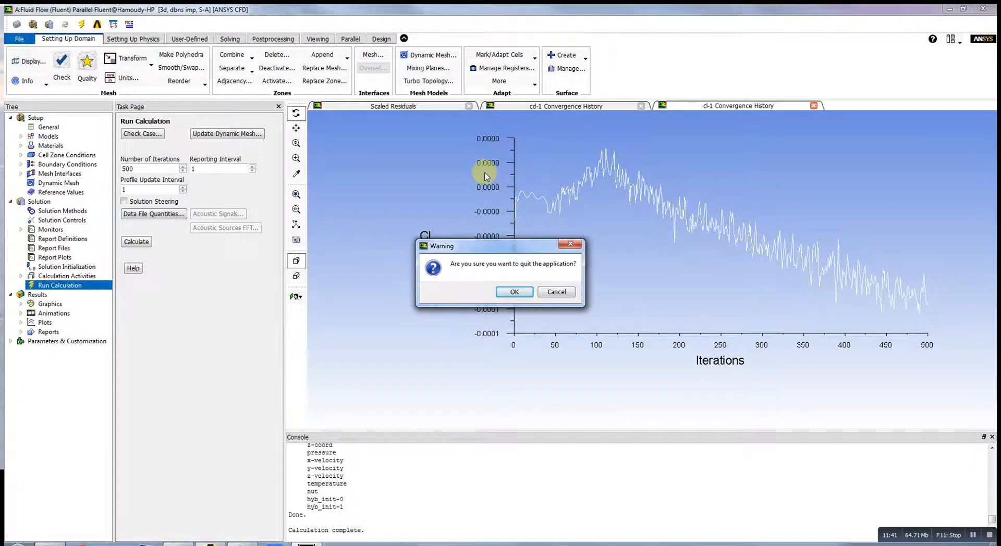
pyautogui.click(519, 293)
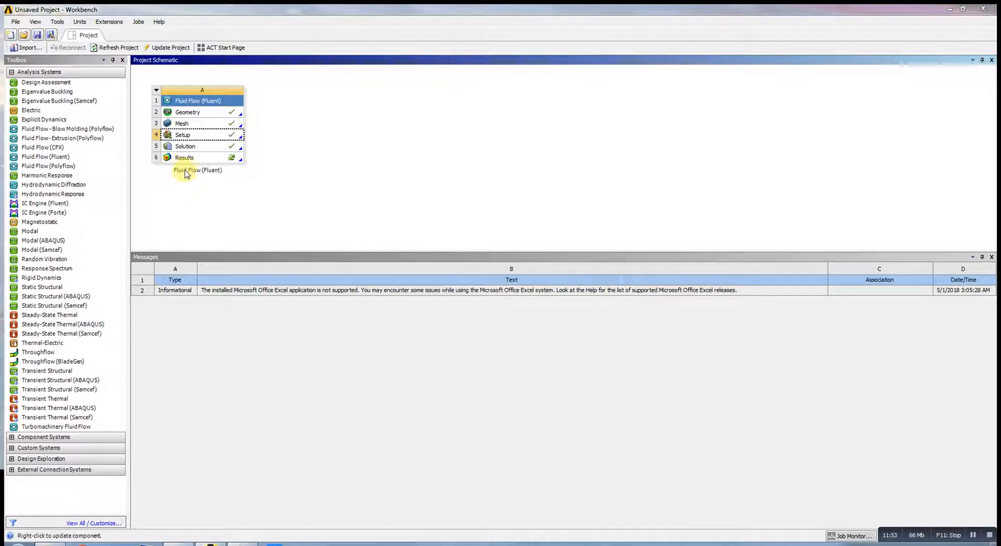
pyautogui.doubleClick(194, 158)
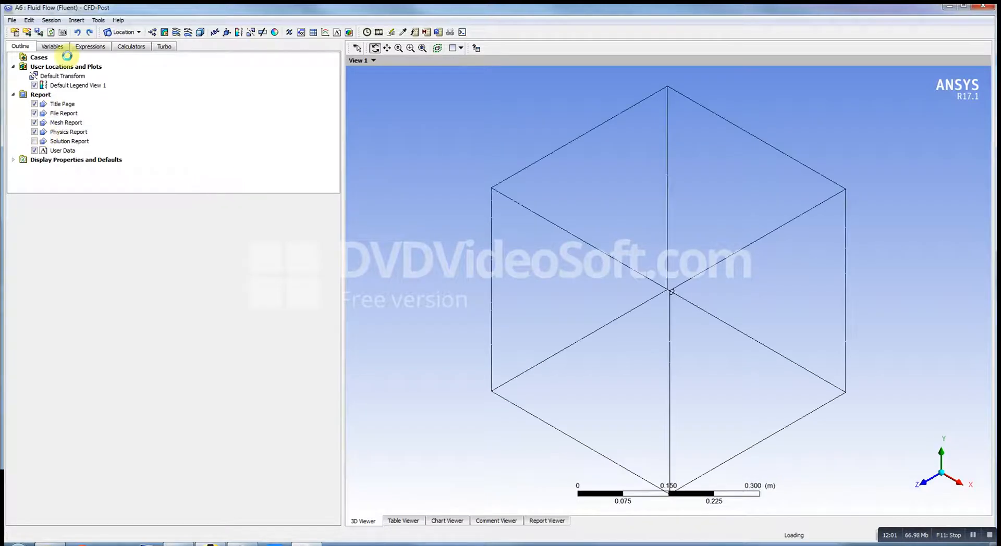
# Create a pressure contour on contact_region src with 1500 contours and show the surrounding's contact_region trg boundary
pyautogui.click(164, 35)
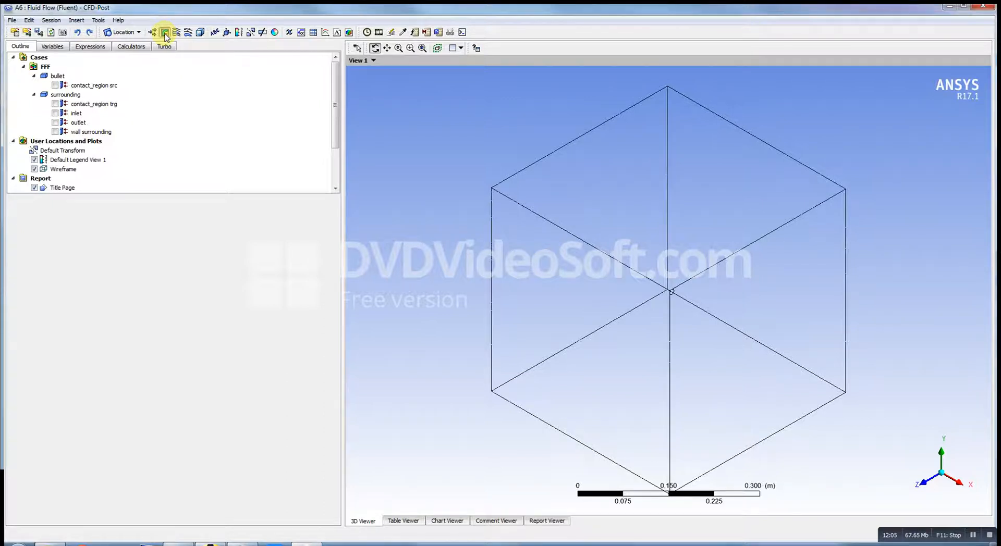
pyautogui.click(192, 75)
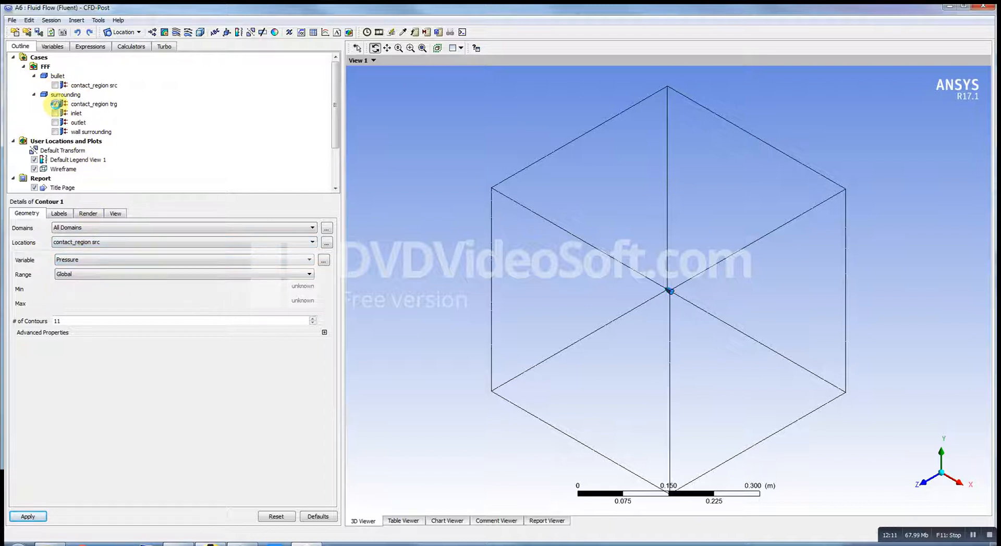
pyautogui.click(55, 104)
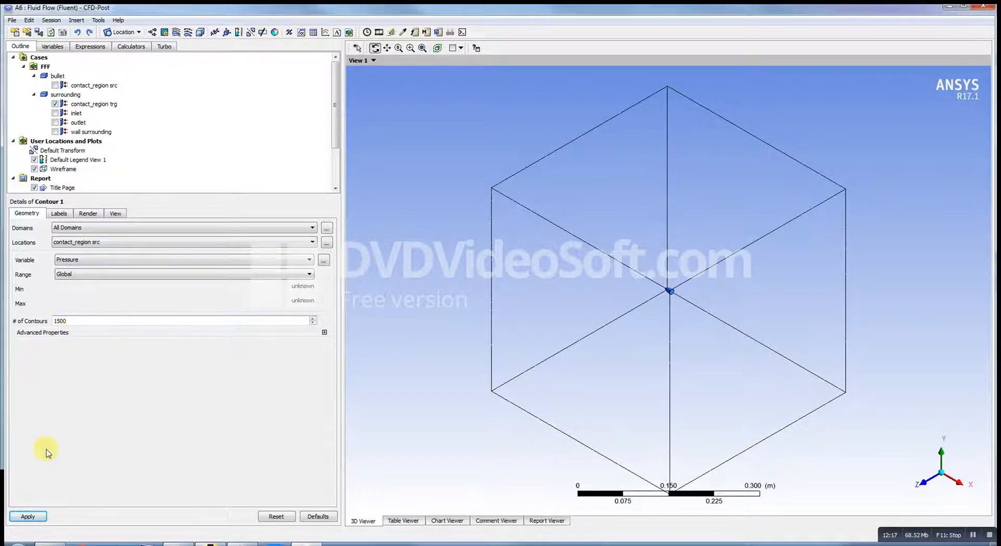
pyautogui.click(35, 516)
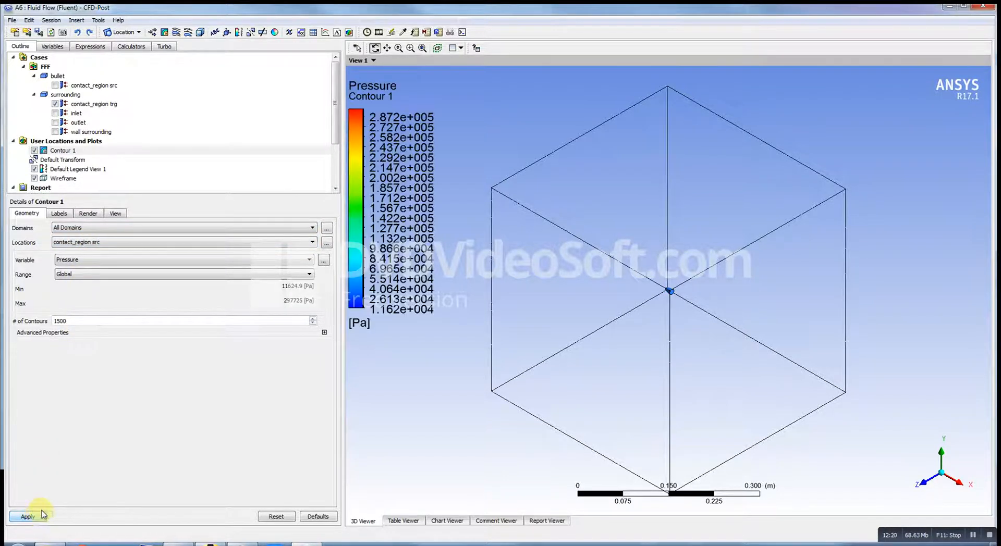
# Inspect the pressure contour on the bullet in a view along the Z axis and in the isometric view
pyautogui.click(55, 104)
pyautogui.click(56, 84)
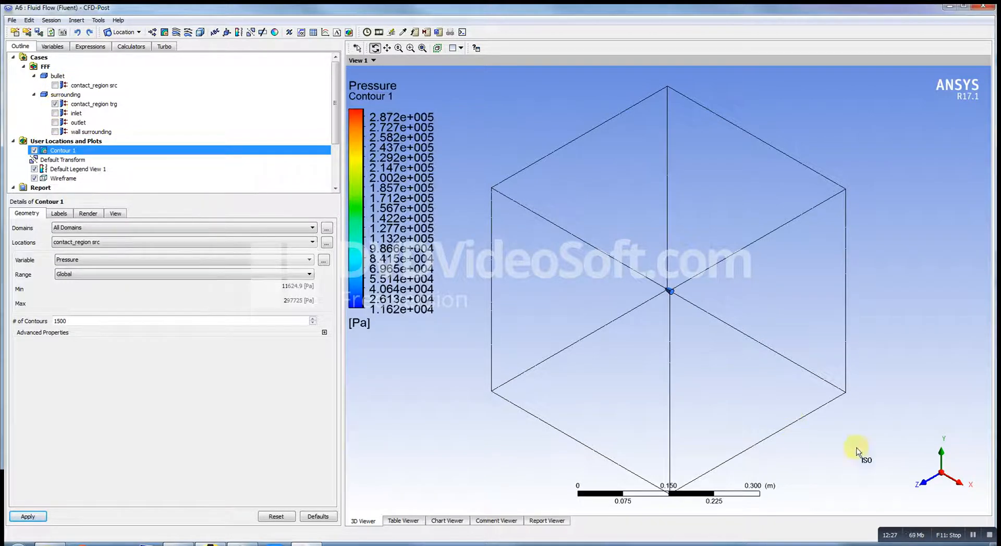
pyautogui.click(922, 481)
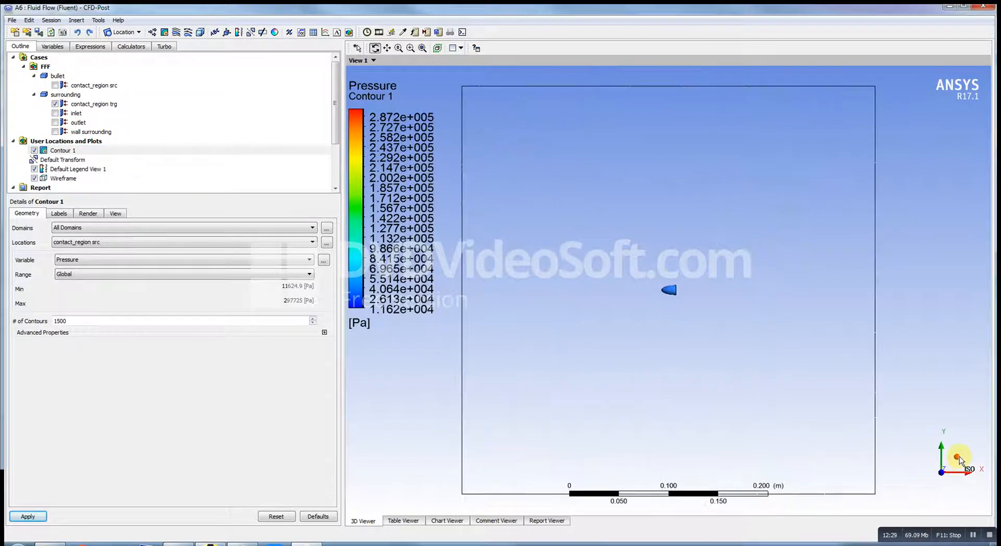
pyautogui.click(959, 484)
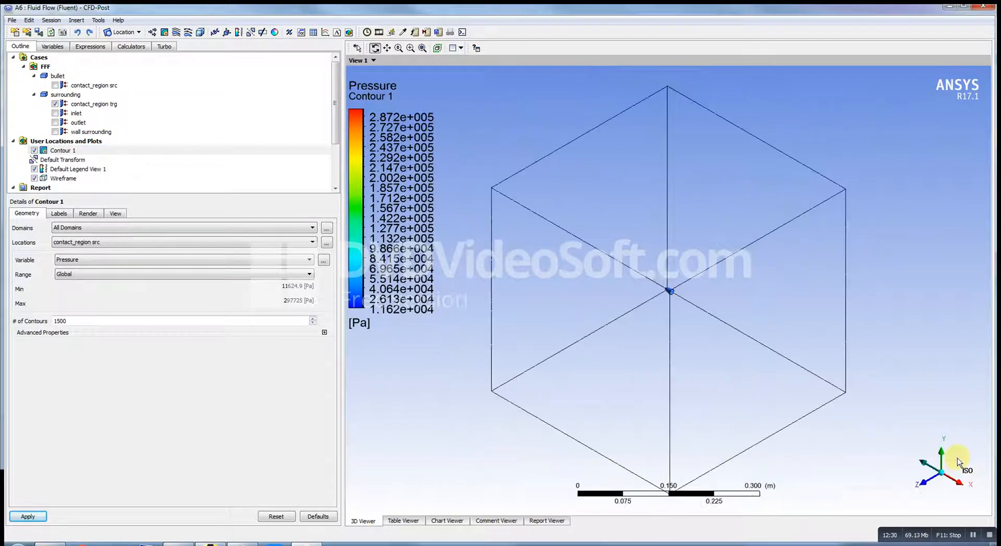
# Create a slice plane with the XY Plane method at Z = 0.0 m across all domains, temporarily showing wall surrounding to check its placement
pyautogui.click(164, 33)
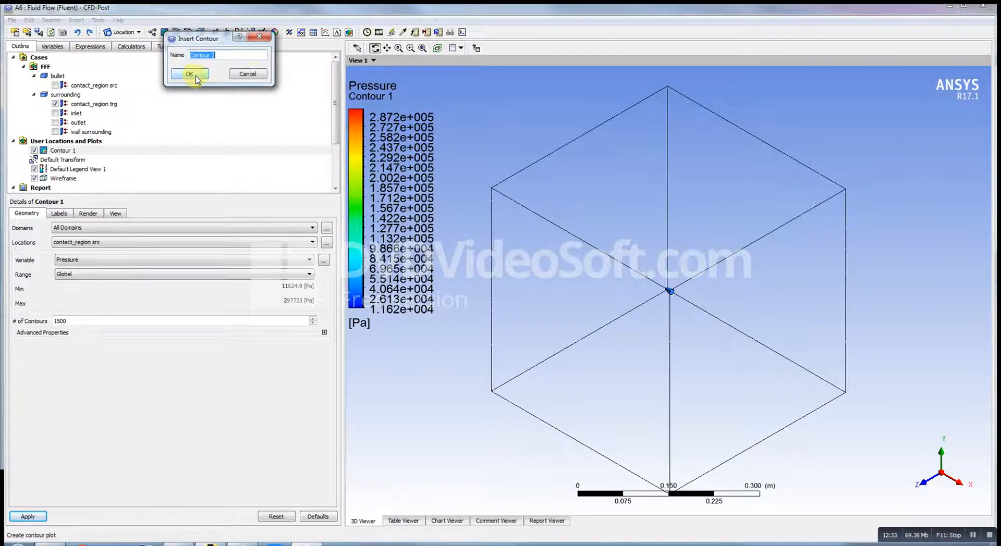
pyautogui.click(248, 74)
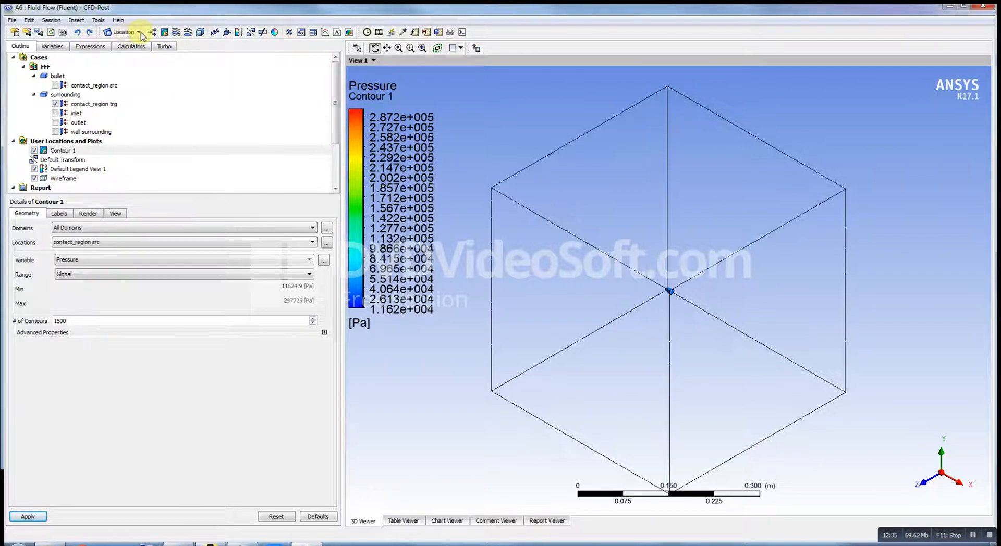
pyautogui.click(140, 33)
pyautogui.click(133, 82)
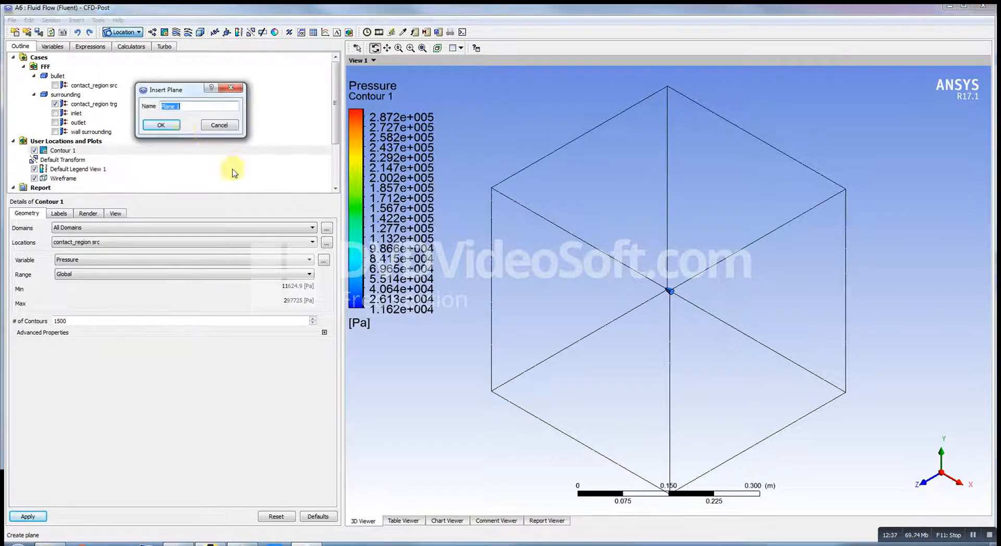
pyautogui.click(162, 125)
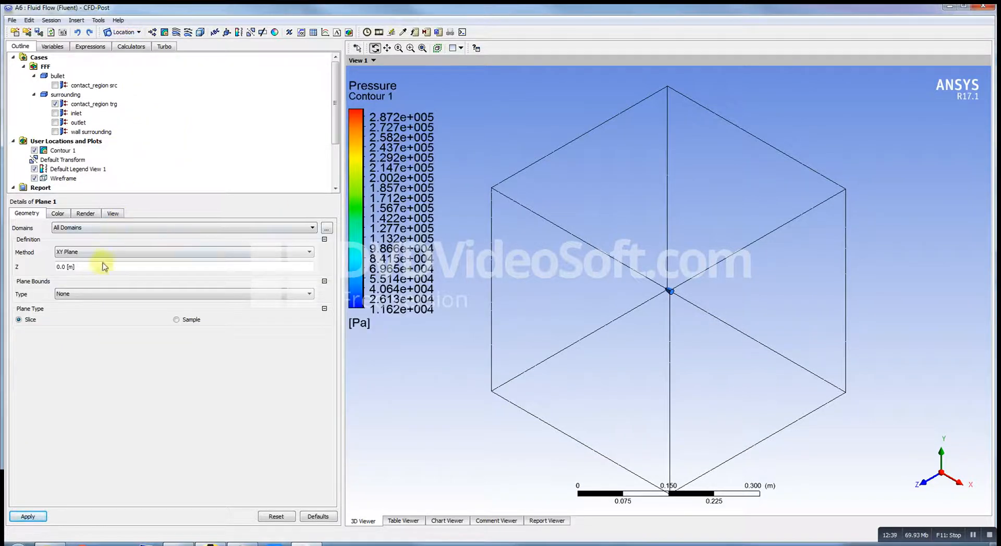
pyautogui.click(55, 131)
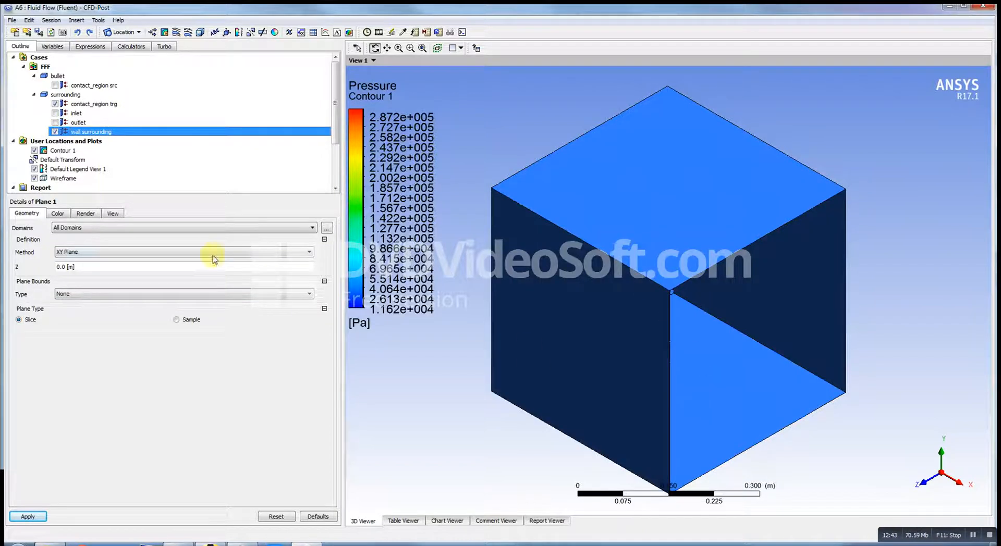
pyautogui.click(27, 516)
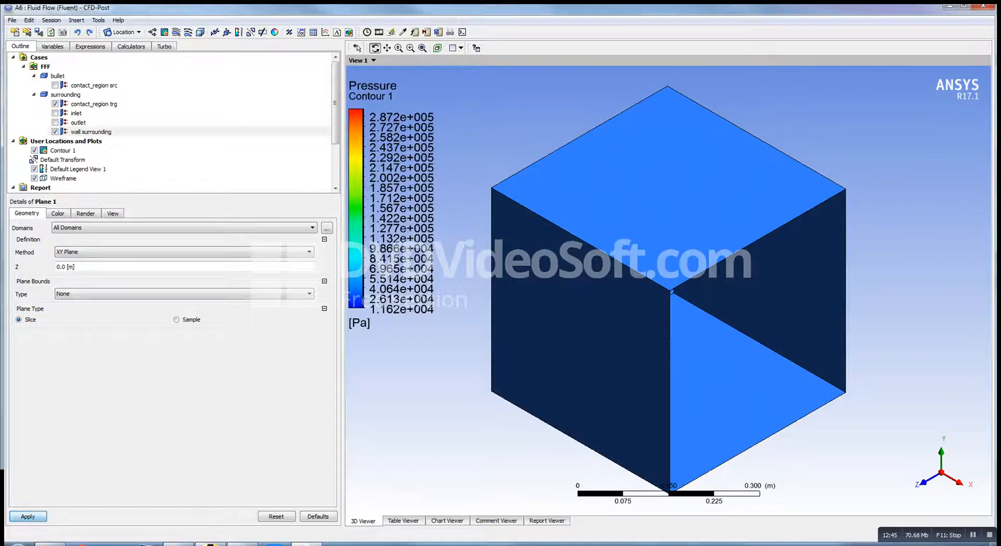
pyautogui.click(924, 485)
pyautogui.click(954, 463)
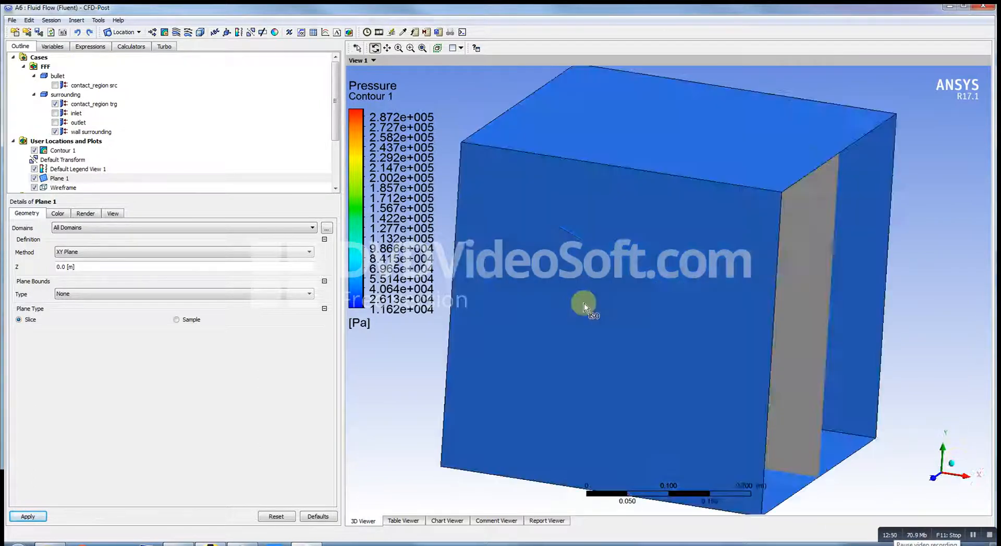
pyautogui.click(54, 131)
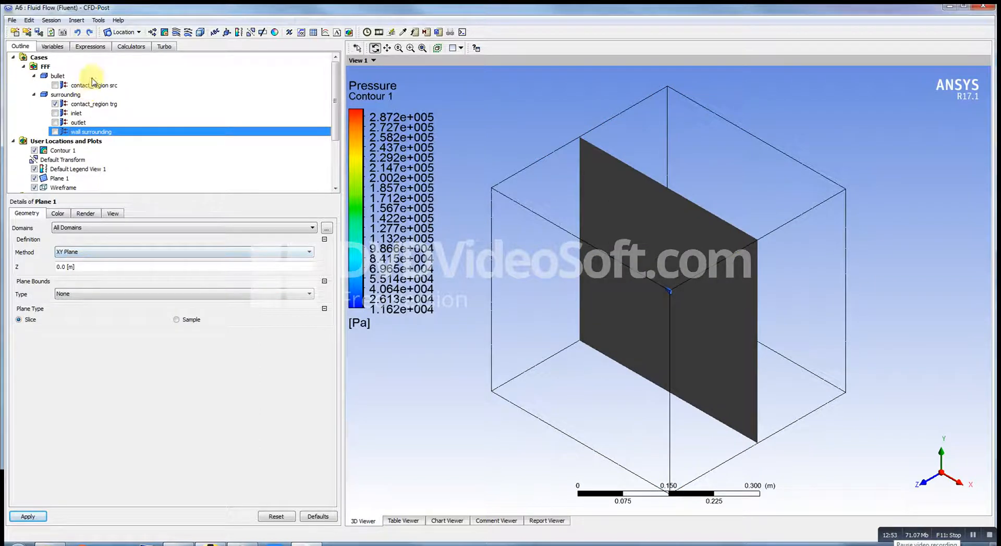
# Hide Contour 1 and create a pressure contour on Plane 1 with 1500 contours, viewing it along the Z axis
pyautogui.click(165, 33)
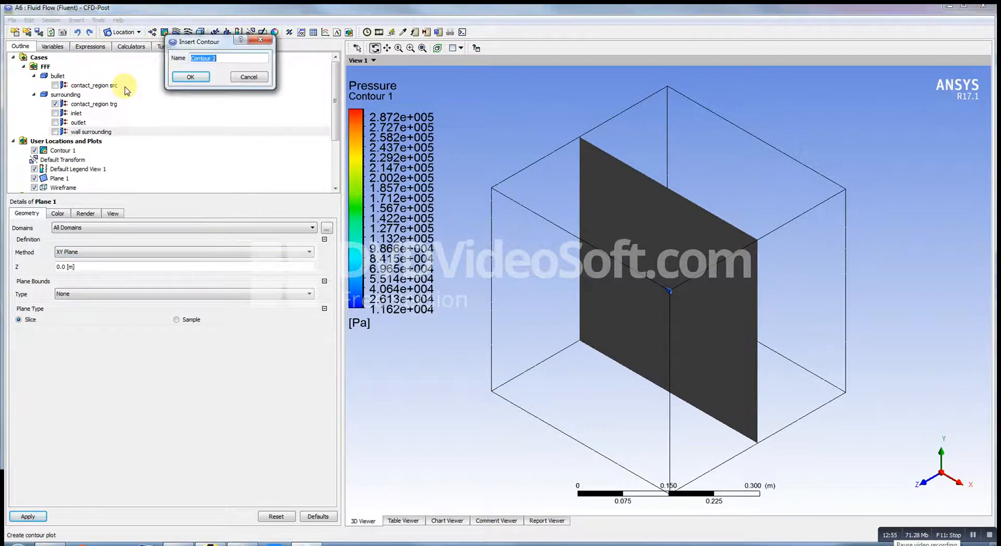
pyautogui.click(197, 75)
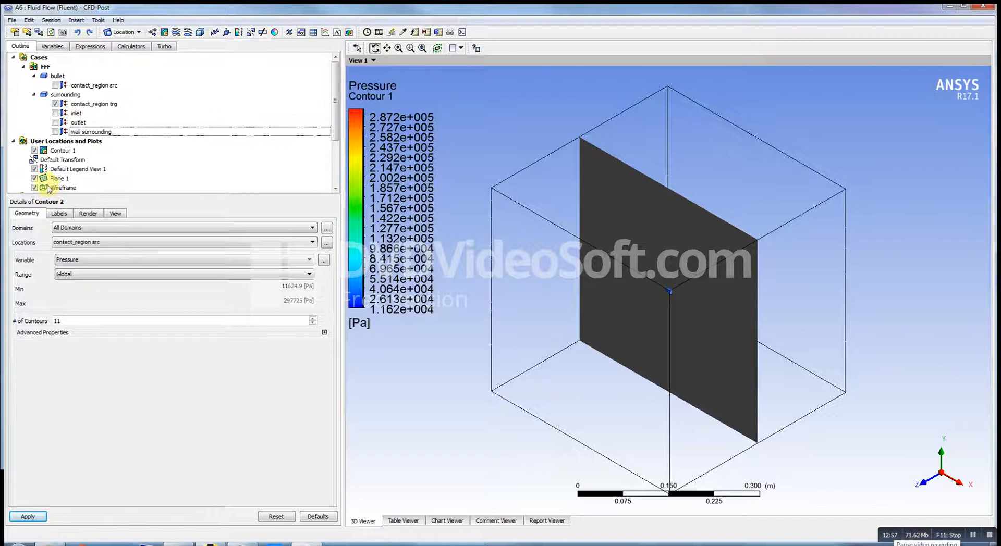
pyautogui.click(35, 151)
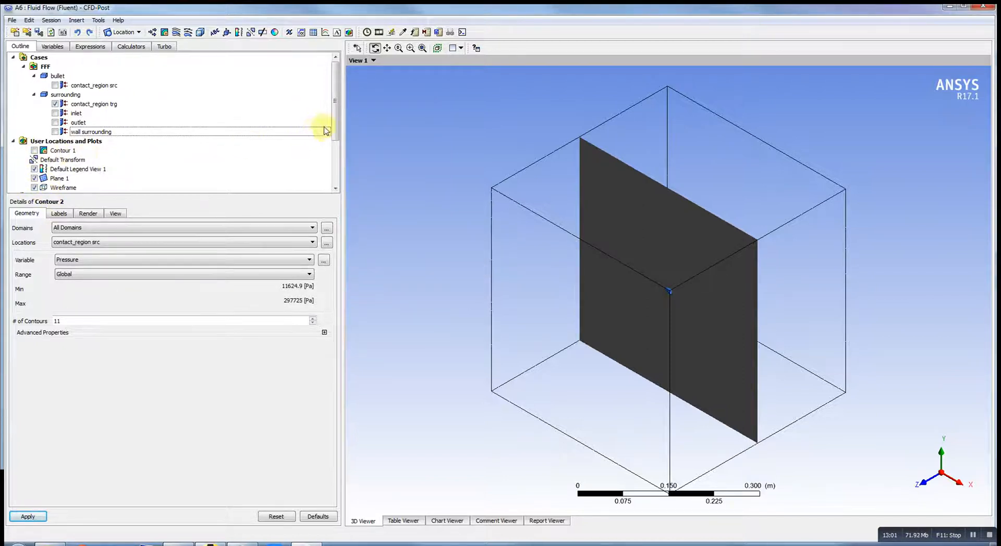
pyautogui.moveTo(336, 128)
pyautogui.mouseDown()
pyautogui.moveTo(336, 168)
pyautogui.moveTo(336, 129)
pyautogui.mouseUp()
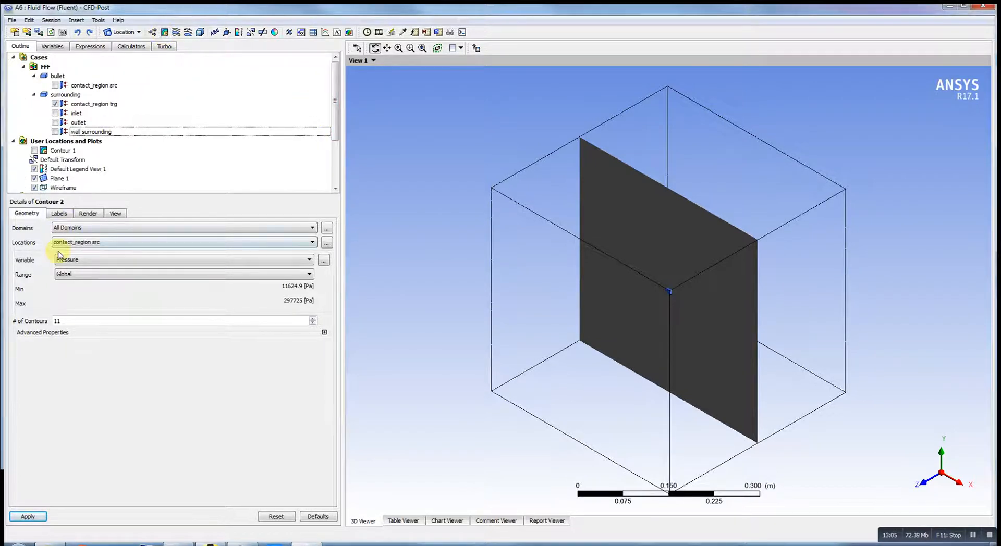
pyautogui.click(65, 320)
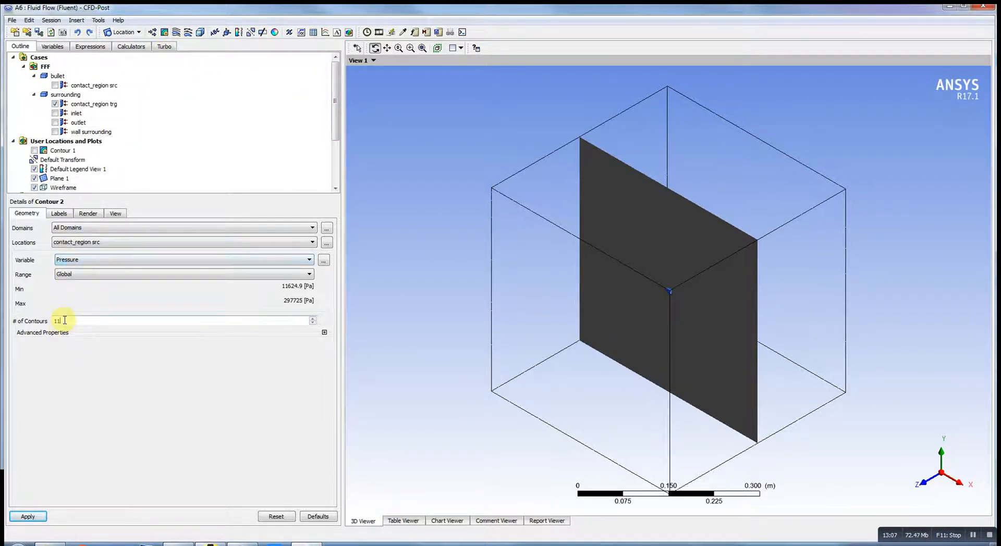
pyautogui.write('1500')
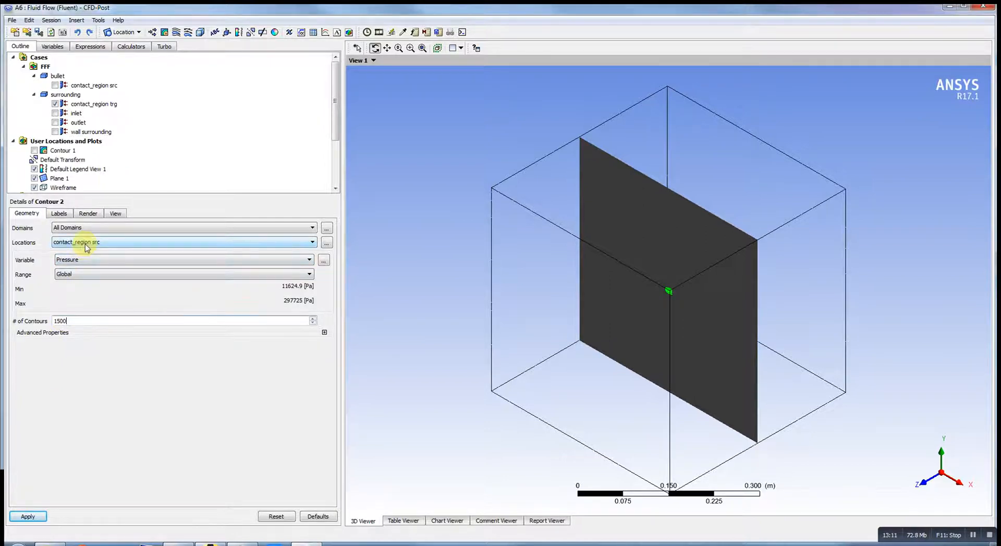
pyautogui.click(87, 248)
pyautogui.click(71, 283)
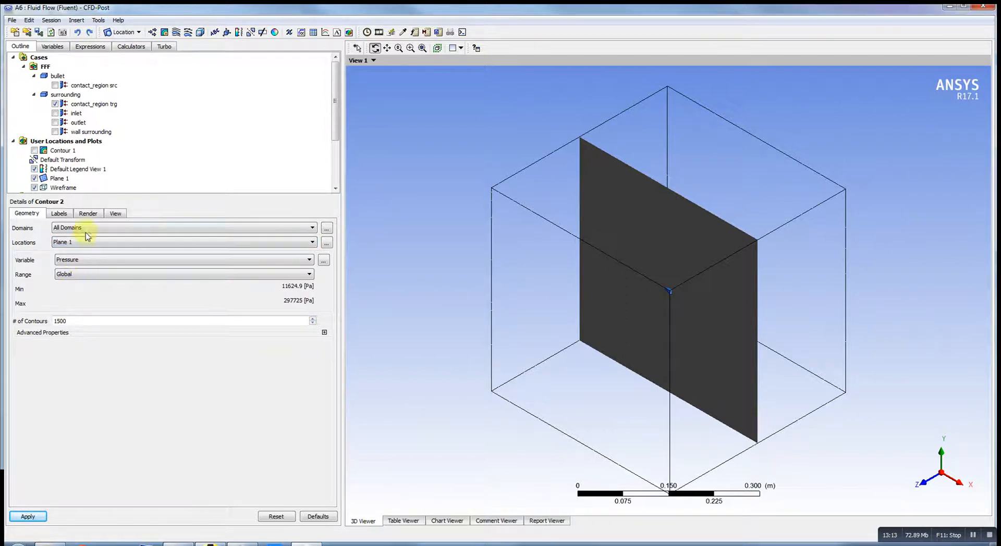
pyautogui.click(26, 518)
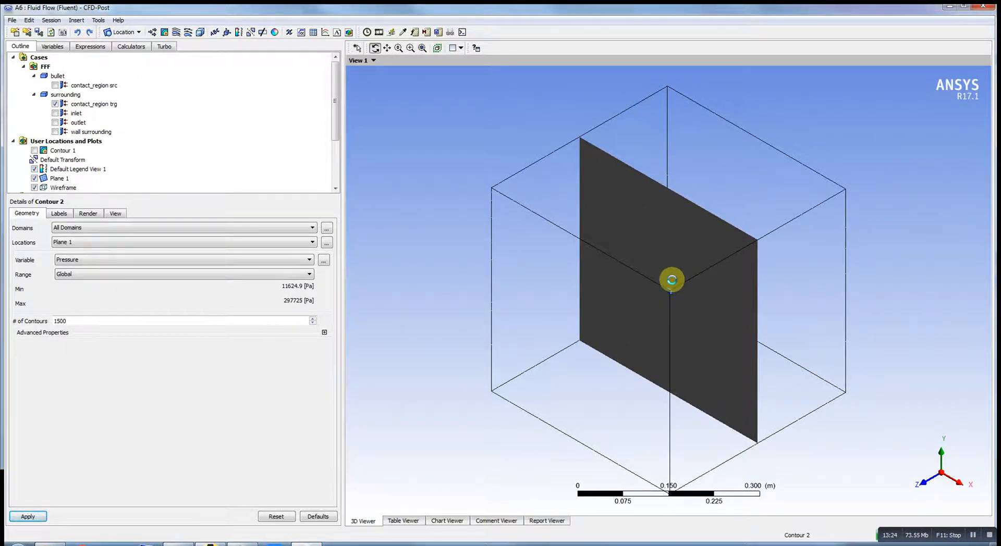
pyautogui.click(927, 486)
pyautogui.scroll(3, 663, 286)
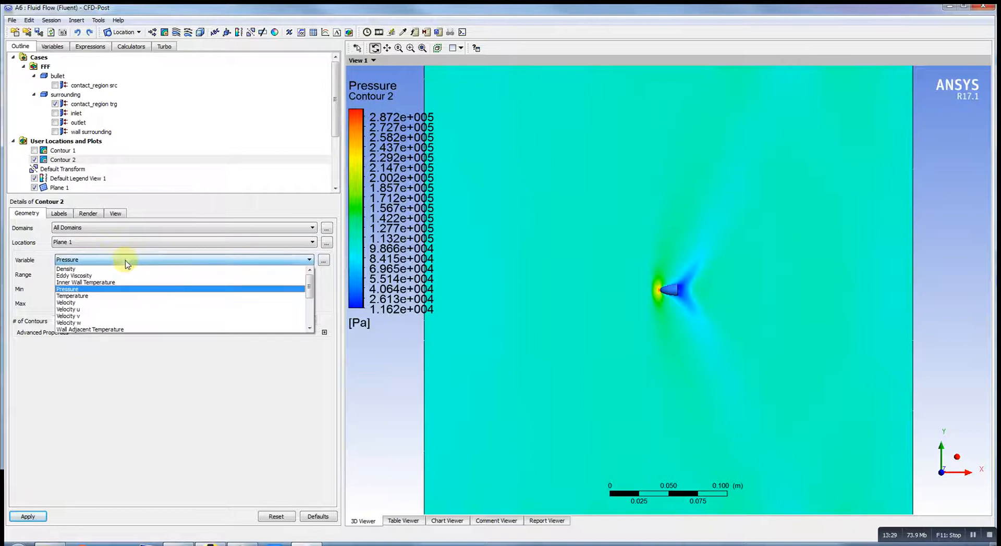
# Switch the Plane 1 contour's variable to Temperature and examine the temperature field around the bullet and its wake
pyautogui.click(109, 293)
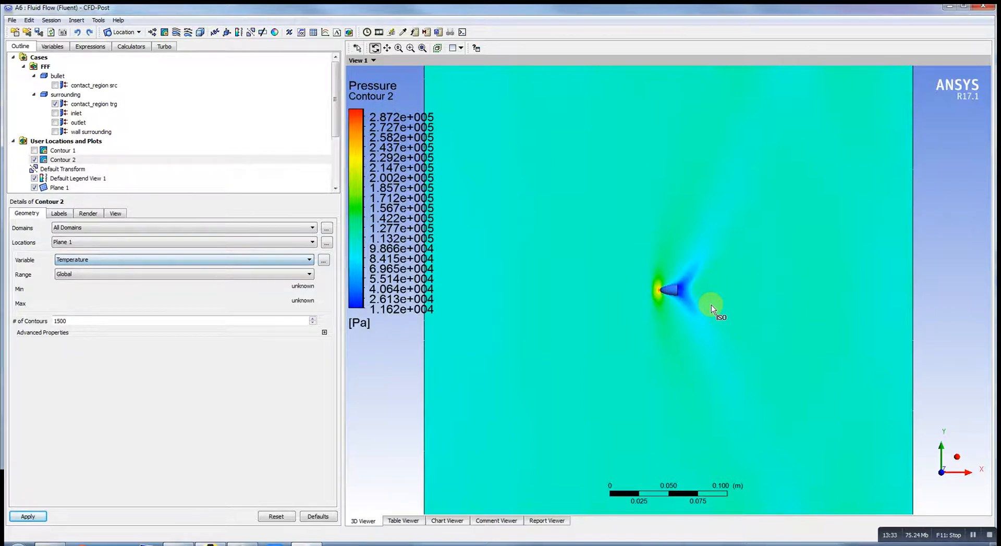
pyautogui.click(39, 517)
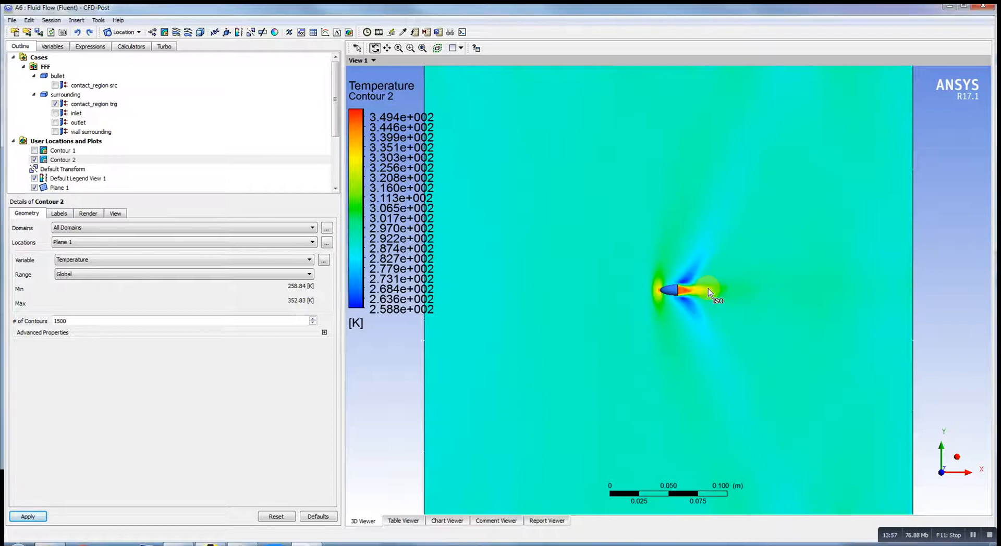
pyautogui.scroll(3, 708, 288)
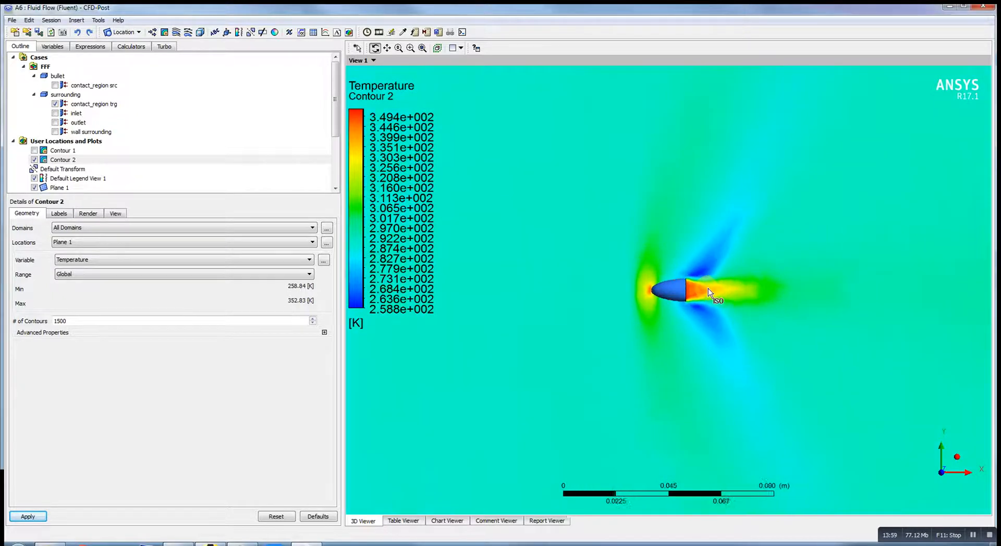
pyautogui.scroll(2, 708, 291)
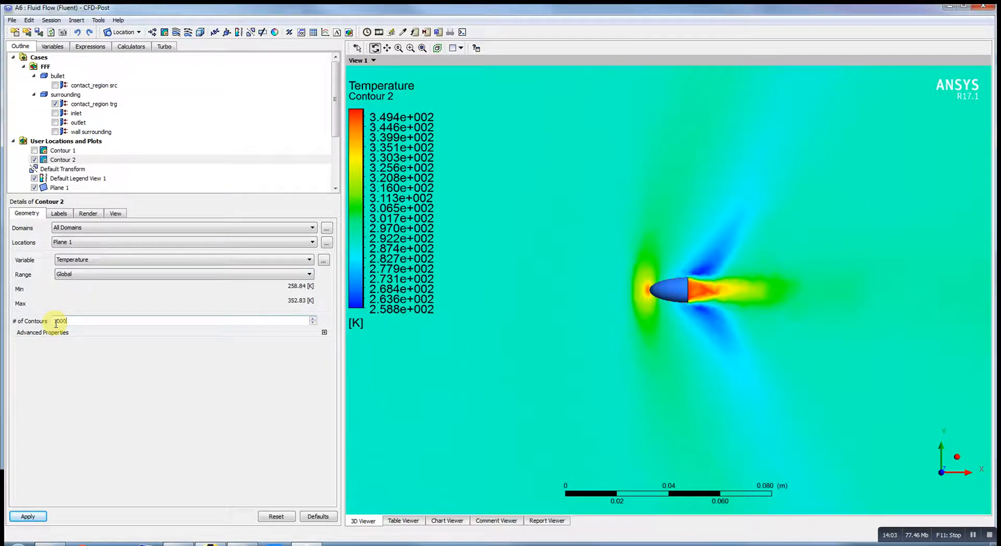
pyautogui.click(95, 263)
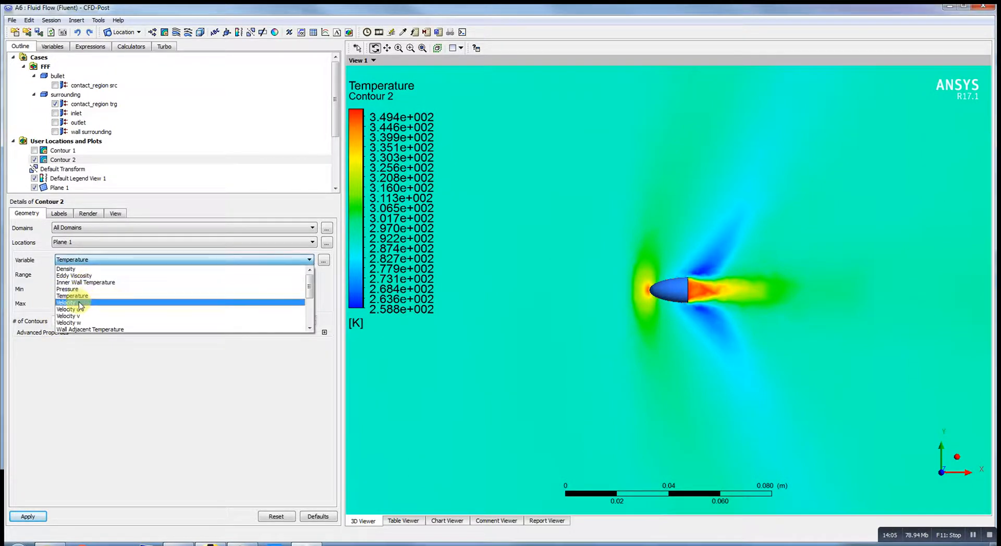
pyautogui.click(73, 362)
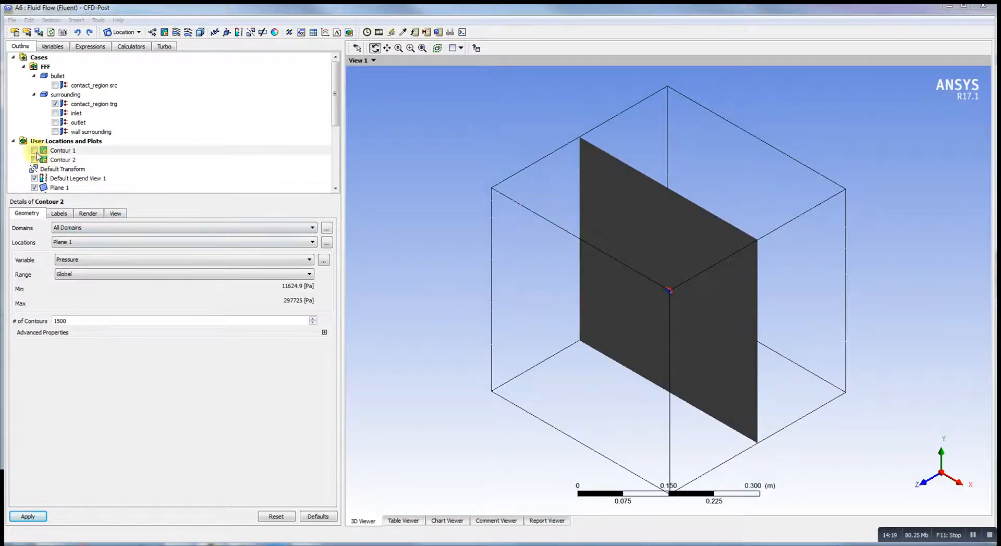
# Show Contour 1 with Plane 1 hidden and view the pressure on the bullet's nose at an angle
pyautogui.click(34, 150)
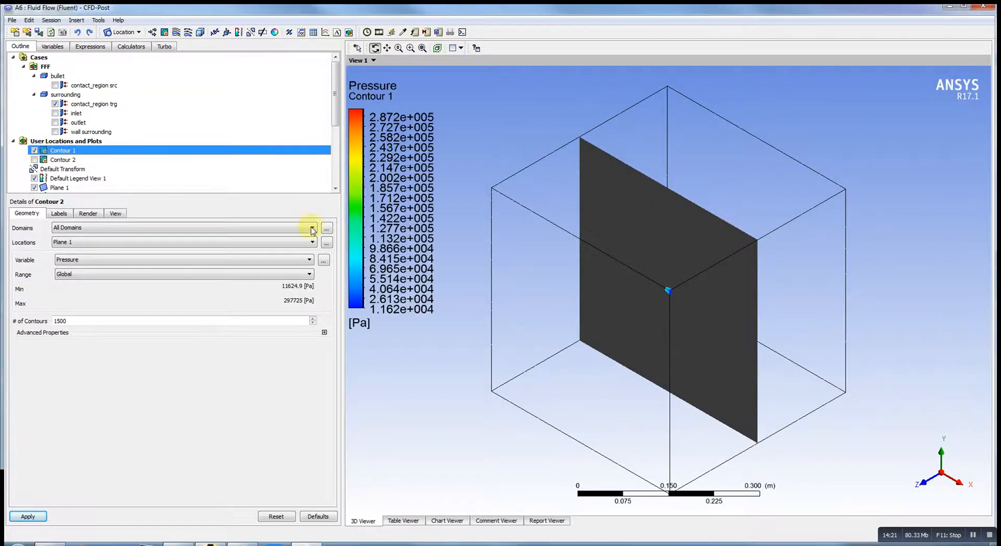
pyautogui.click(34, 188)
pyautogui.click(33, 188)
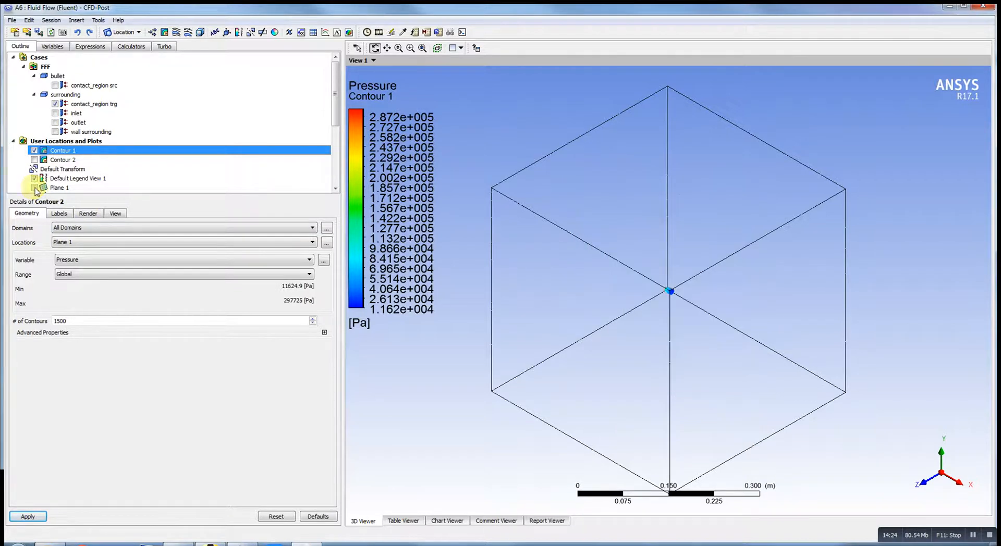
pyautogui.click(927, 480)
pyautogui.click(925, 482)
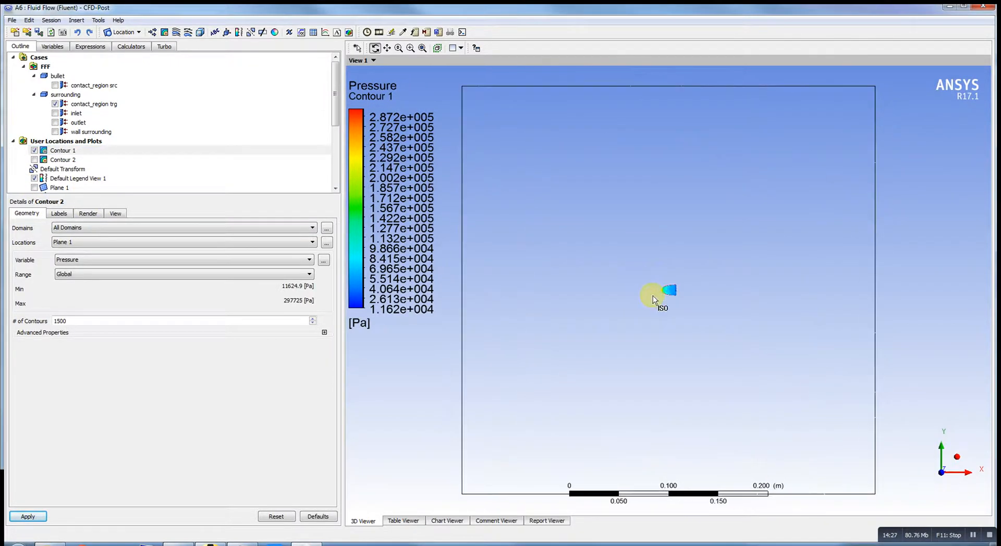
pyautogui.scroll(1, 658, 299)
pyautogui.moveTo(647, 307); pyautogui.dragTo(666, 288)
pyautogui.scroll(4, 665, 290)
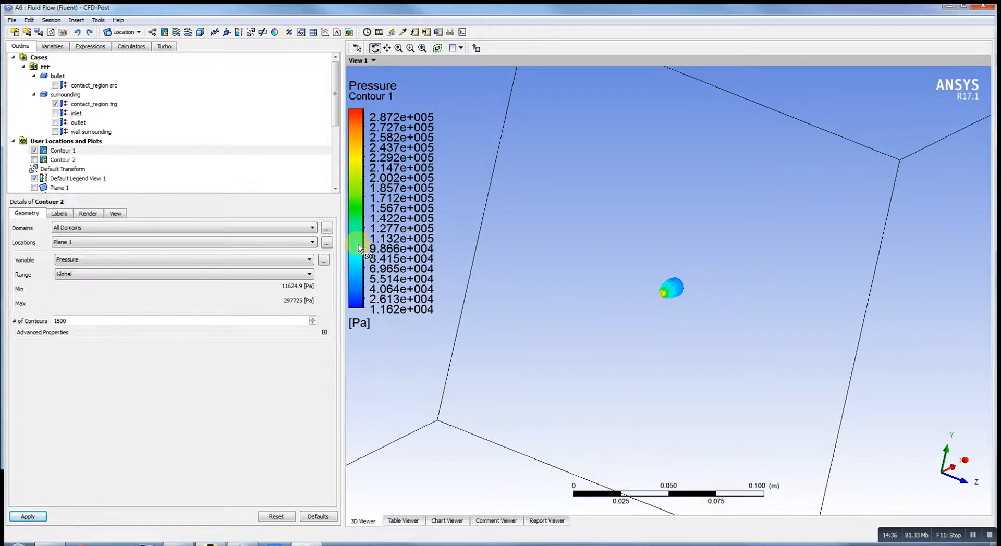
# Try to calculate the Cp Polar Plot macro on contact_region src with contact_region src as the inlet region
pyautogui.click(131, 46)
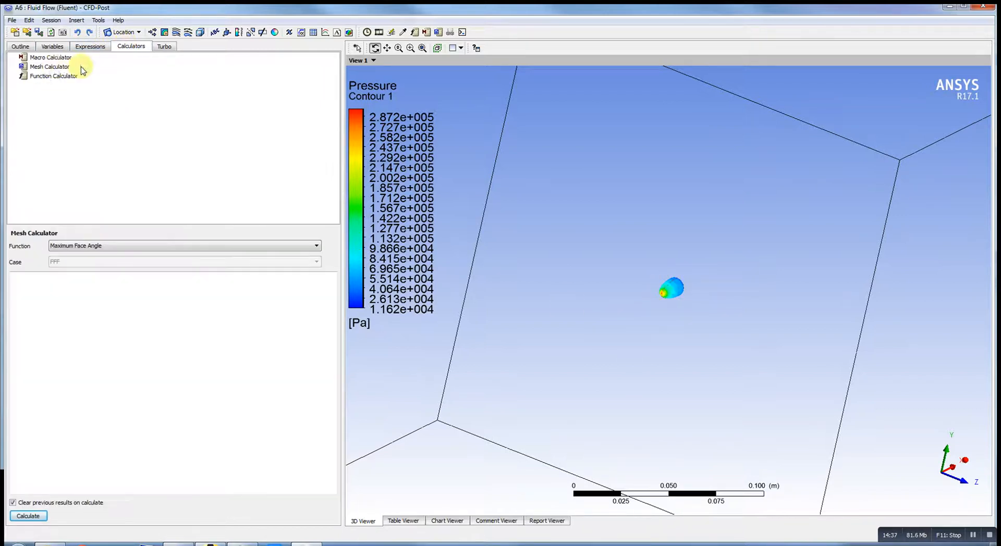
pyautogui.click(51, 58)
pyautogui.click(100, 249)
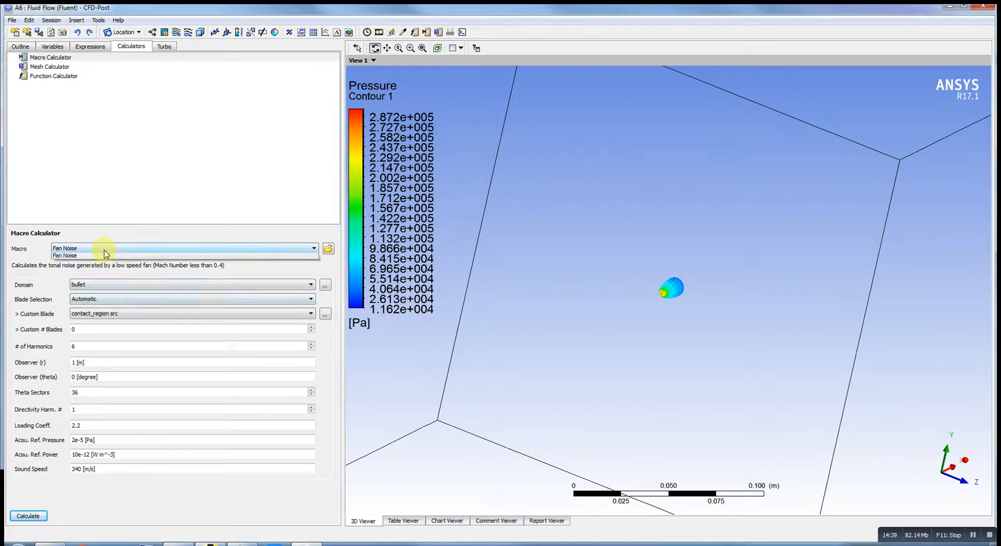
pyautogui.click(101, 266)
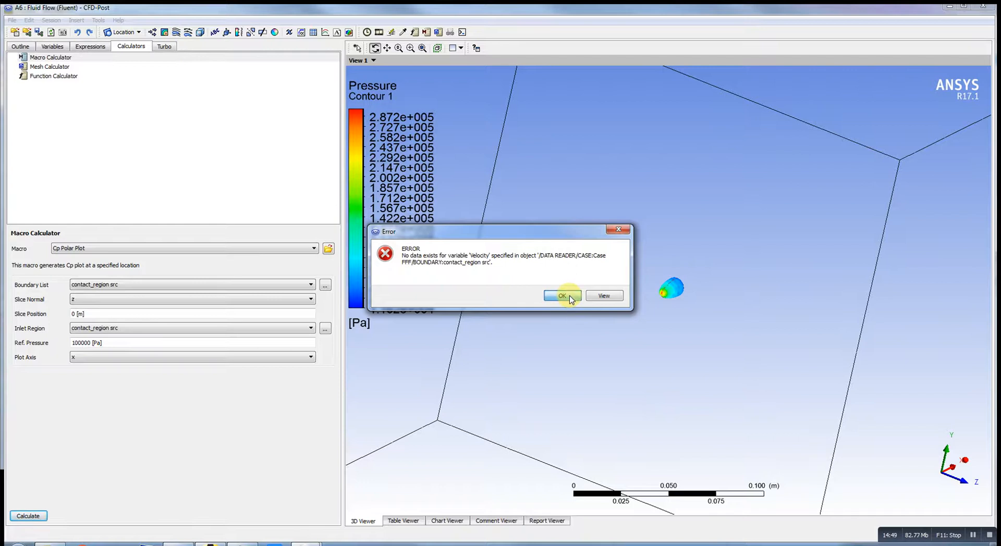
pyautogui.click(569, 296)
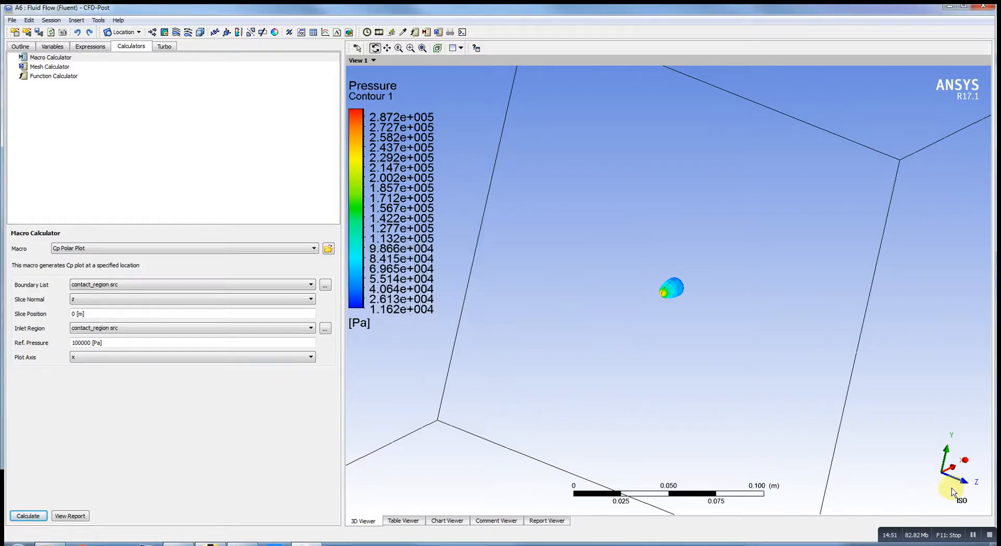
# Set the macro's inlet region to inlet, calculate the Cp polar plot for contact_region src and read through its report
pyautogui.click(972, 535)
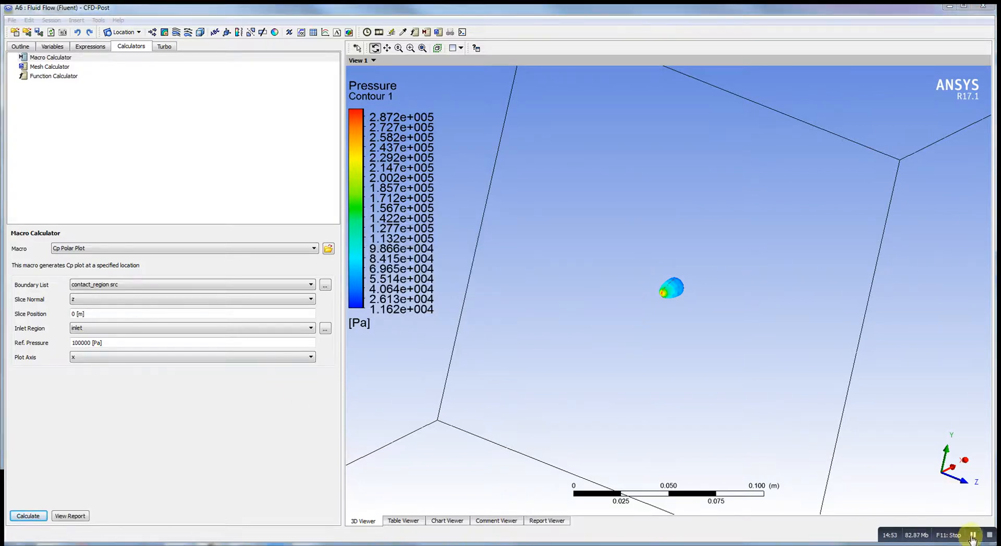
pyautogui.click(100, 335)
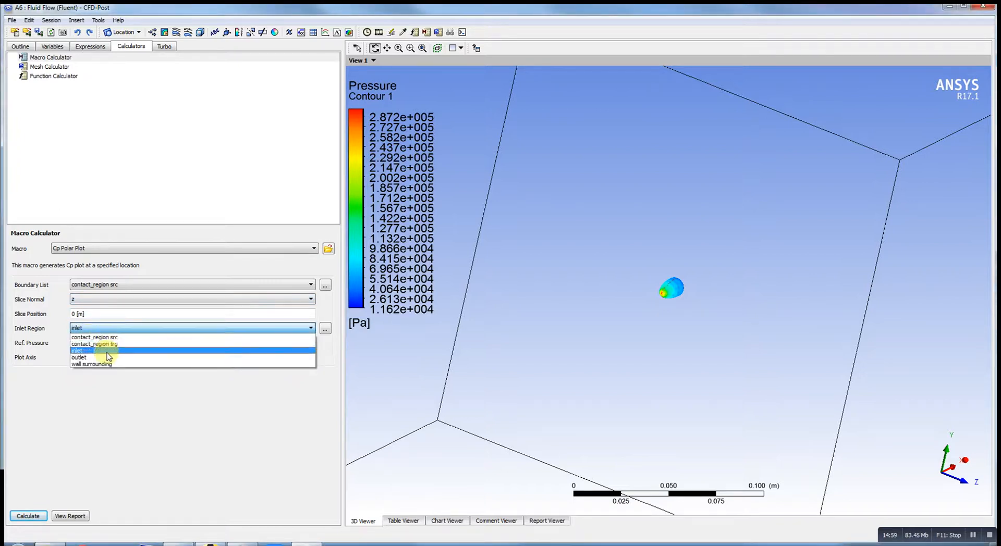
pyautogui.click(56, 408)
pyautogui.click(27, 517)
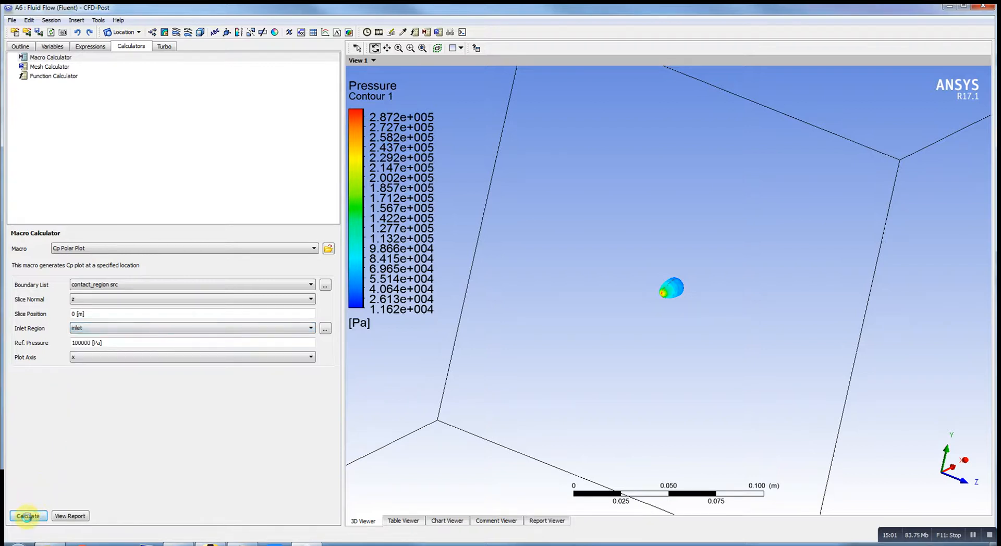
pyautogui.click(71, 516)
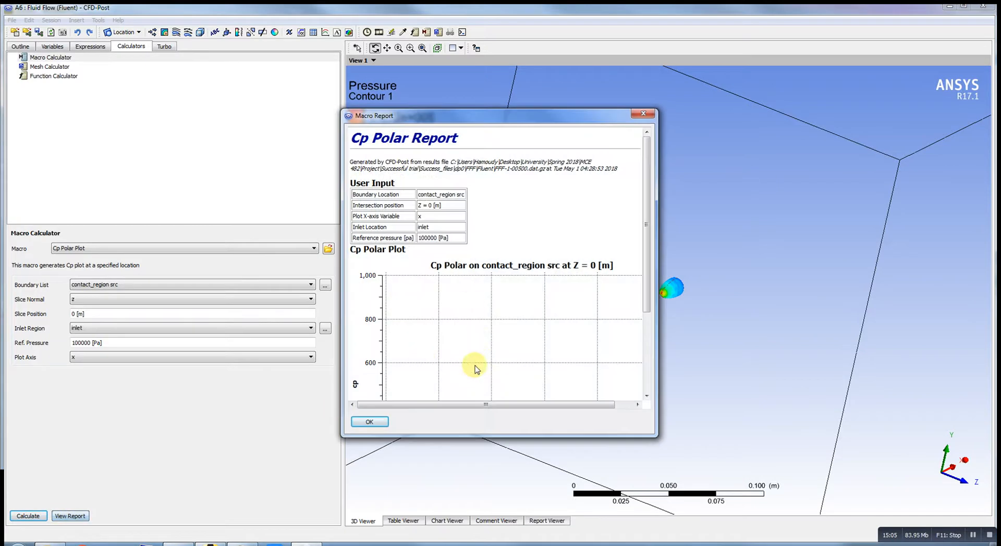
pyautogui.moveTo(650, 263); pyautogui.dragTo(644, 383)
pyautogui.click(371, 422)
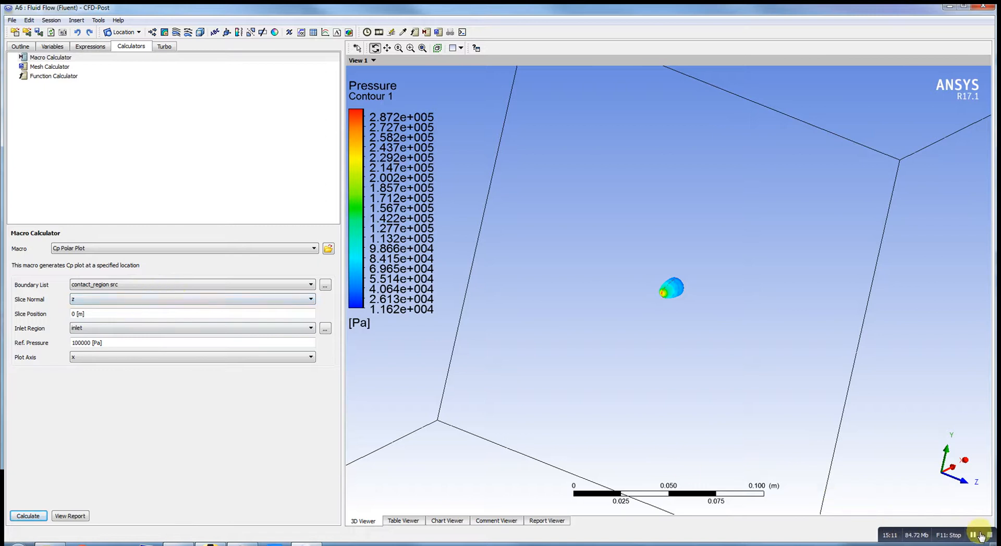
# Set the macro's boundary to contact_region trg and examine the Cp polar plot at Z = 0 m in its report
pyautogui.click(112, 285)
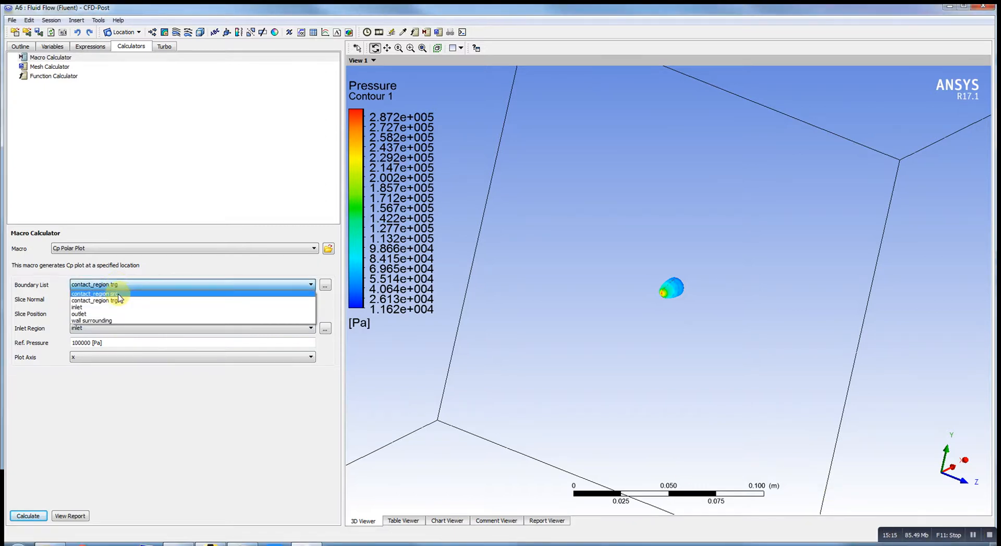
pyautogui.click(121, 301)
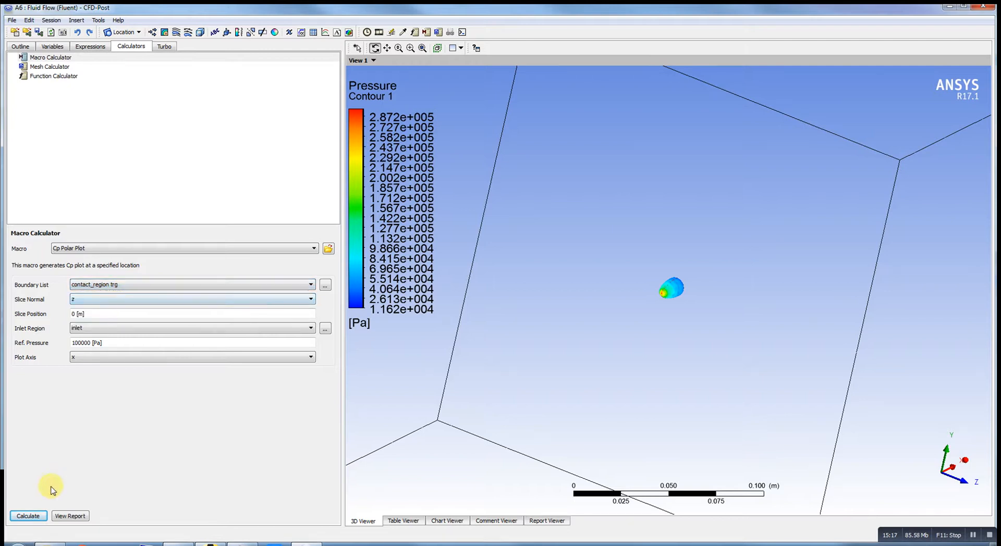
pyautogui.click(70, 516)
pyautogui.moveTo(649, 263); pyautogui.dragTo(647, 344)
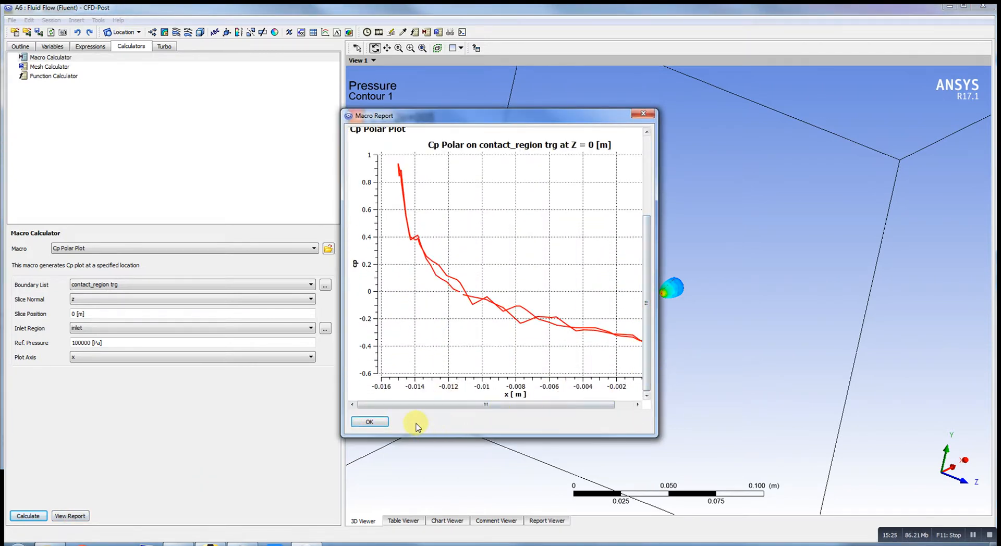
pyautogui.click(369, 421)
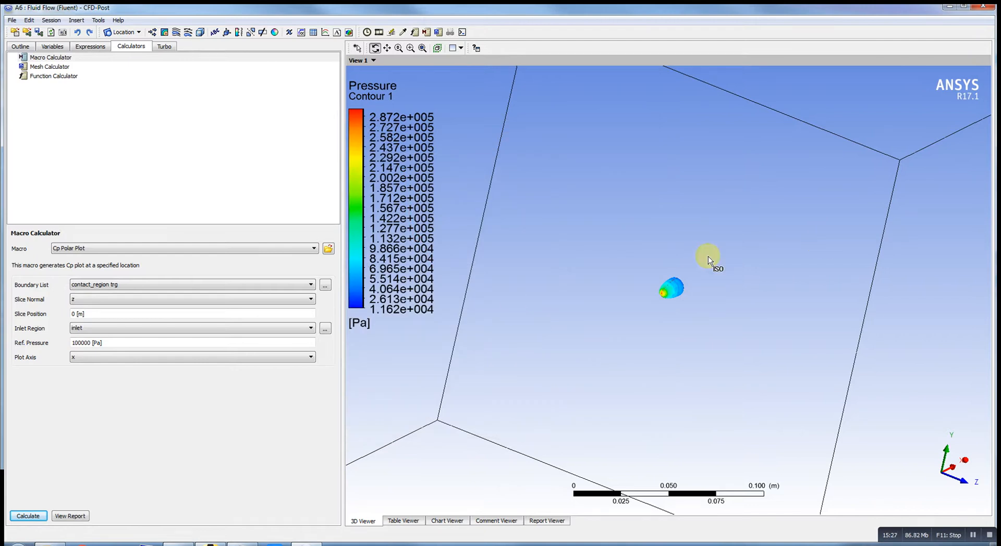